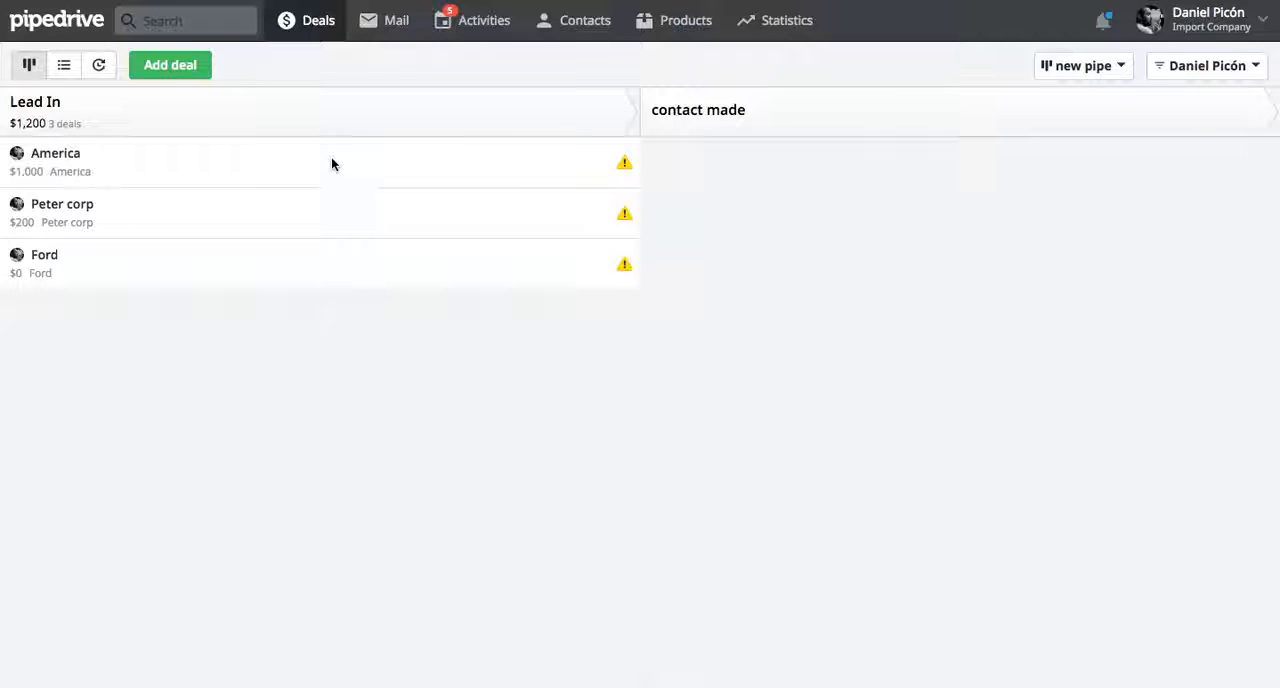
Open the America deal in the Lead In stage and review its details, including the Zapier note
{"action": "left_click", "coordinate": [231, 178]}
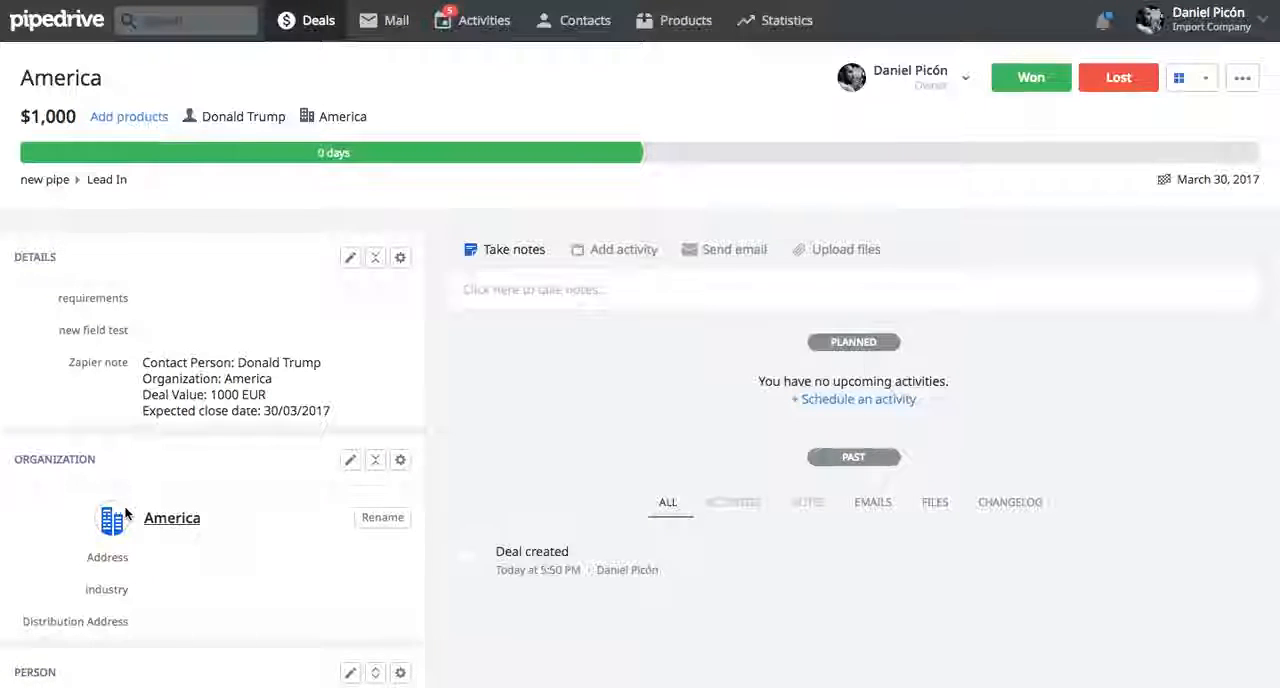
{"action": "scroll", "coordinate": [125, 513], "scroll_direction": "down", "scroll_amount": 5}
{"action": "scroll", "coordinate": [189, 483], "scroll_direction": "up", "scroll_amount": 2}
{"action": "scroll", "coordinate": [189, 486], "scroll_direction": "up", "scroll_amount": 1}
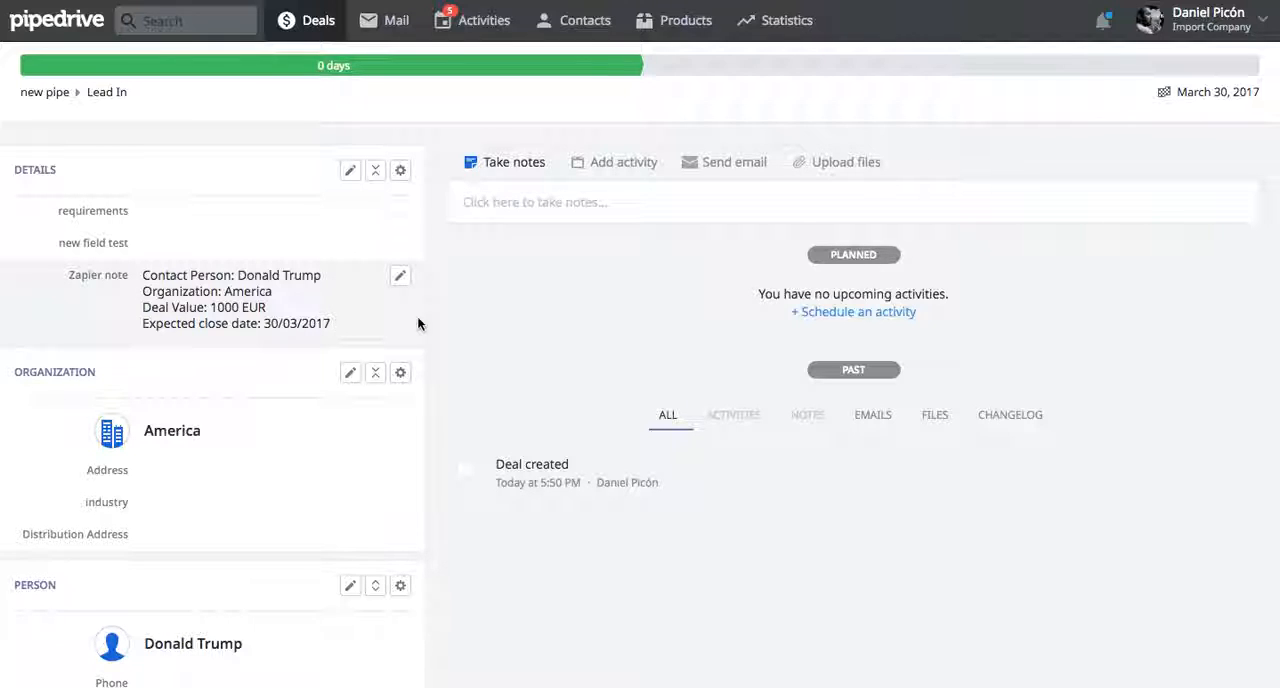
{"action": "scroll", "coordinate": [442, 310], "scroll_direction": "up", "scroll_amount": 1}
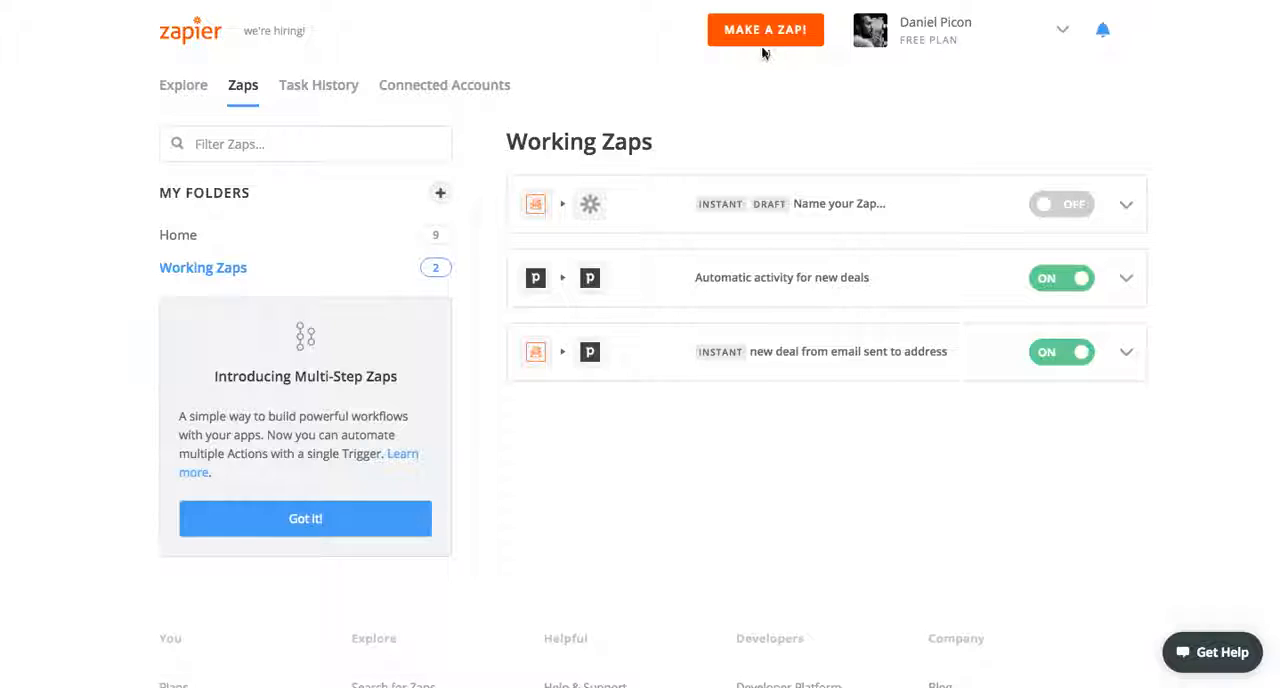
In Zapier, make a new Zap with Email Parser as the trigger app and New Email as its trigger
{"action": "left_click", "coordinate": [752, 38]}
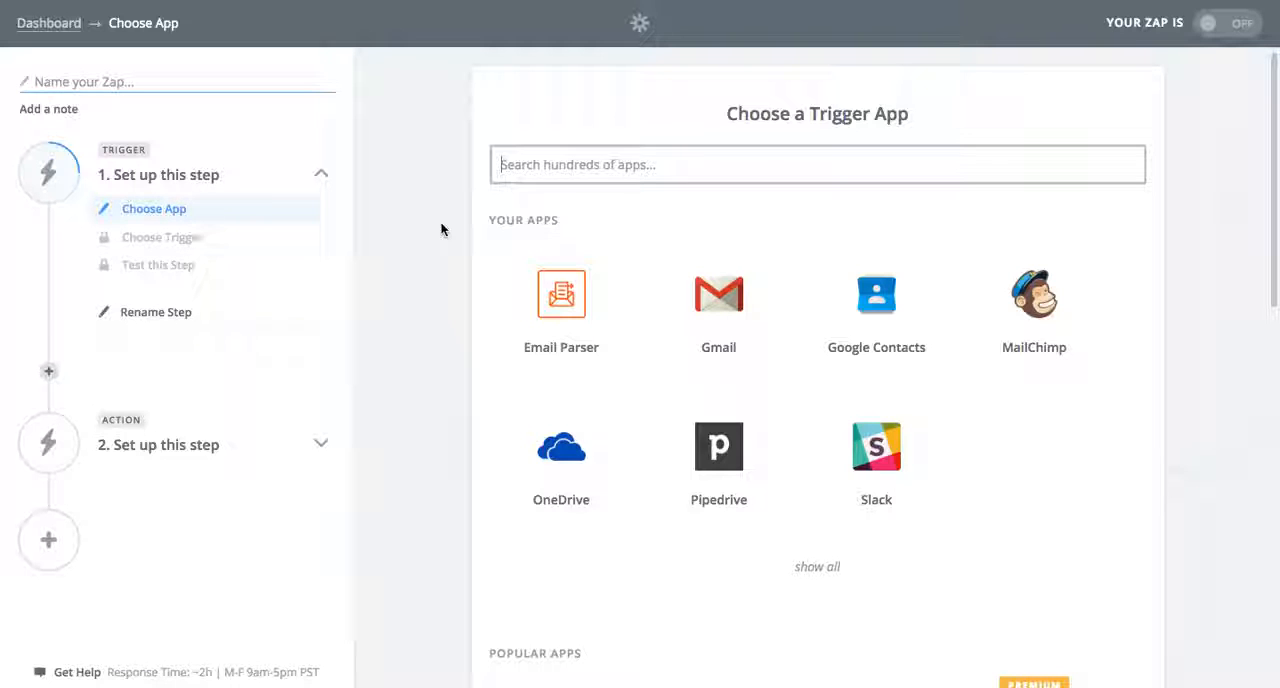
{"action": "left_click", "coordinate": [552, 335]}
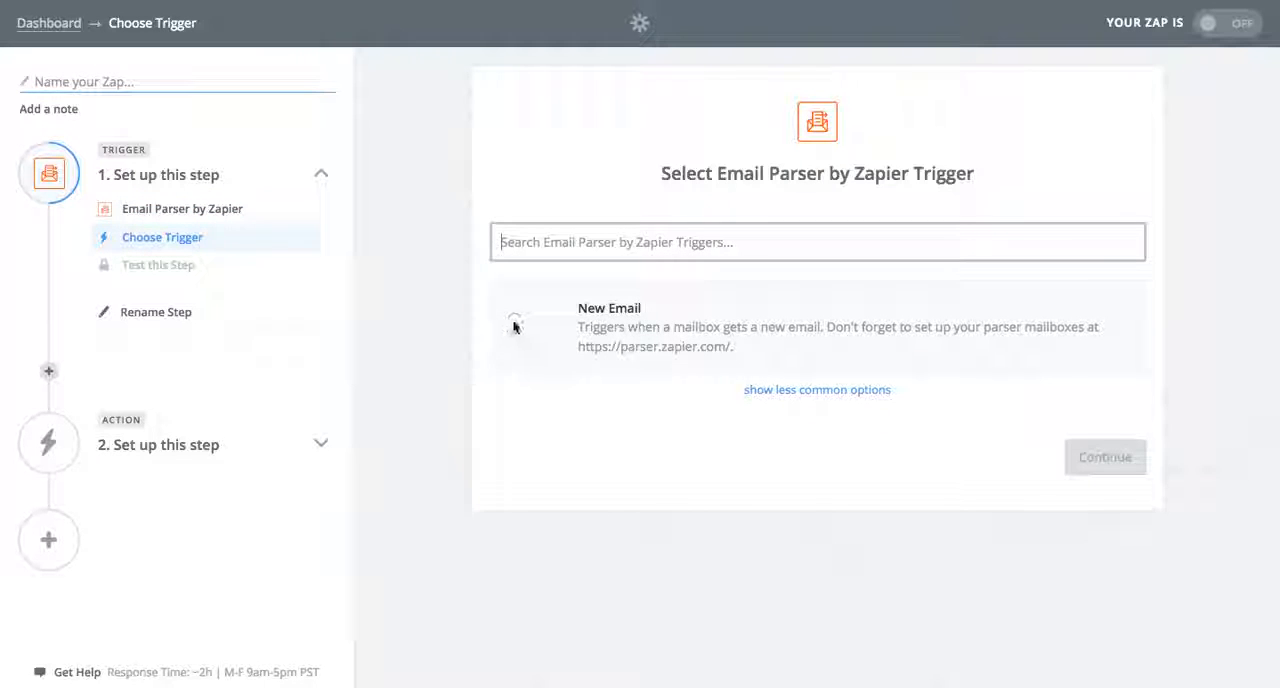
{"action": "left_click", "coordinate": [514, 322]}
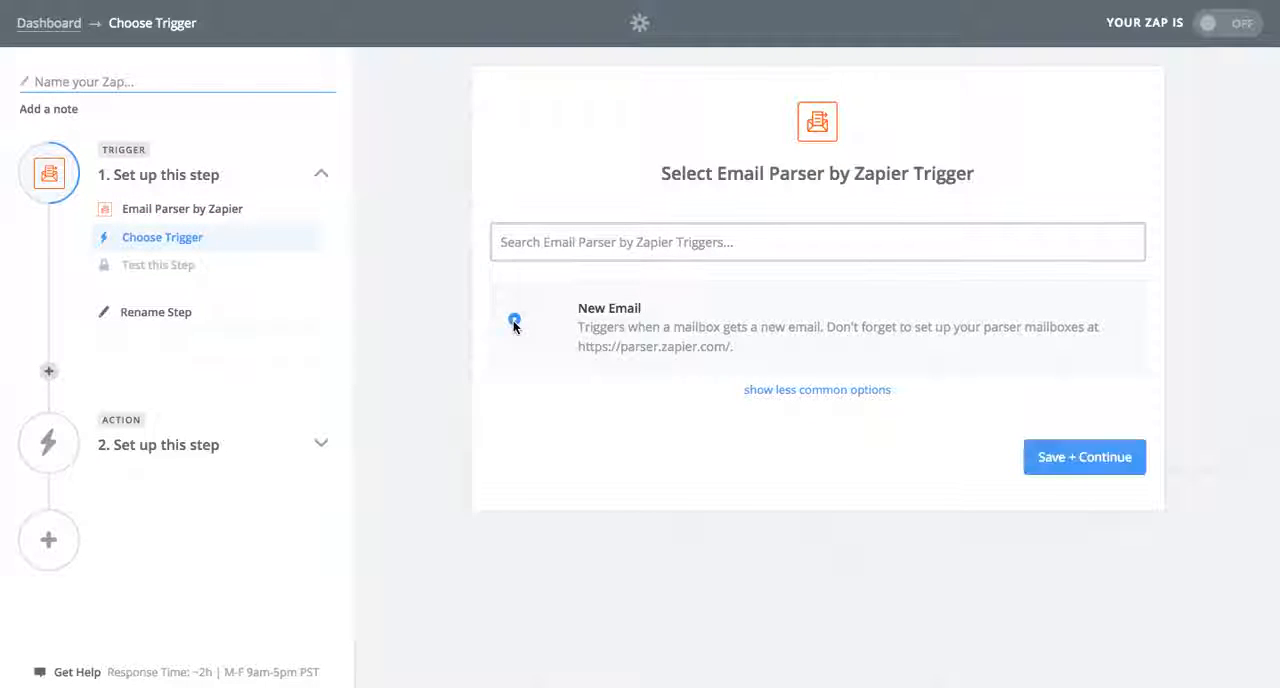
{"action": "left_click", "coordinate": [1100, 456]}
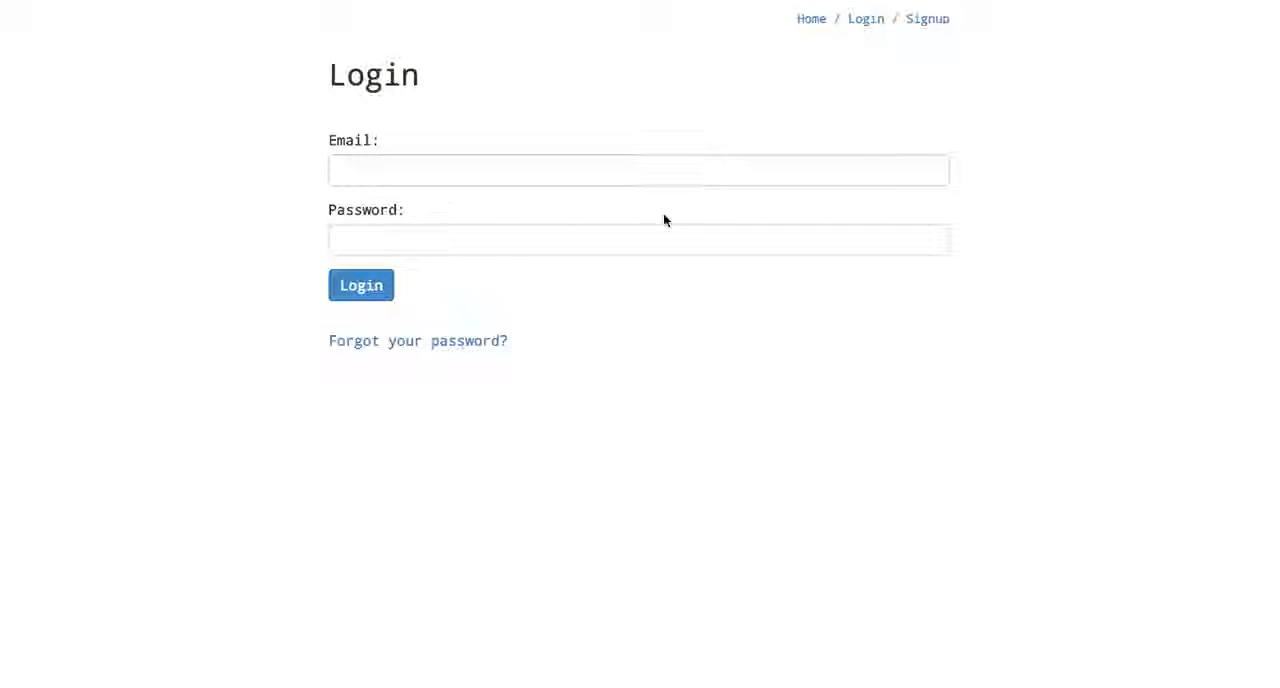
Log in to the Email Parser site with the account's e-mail address and password
{"action": "left_click", "coordinate": [651, 177]}
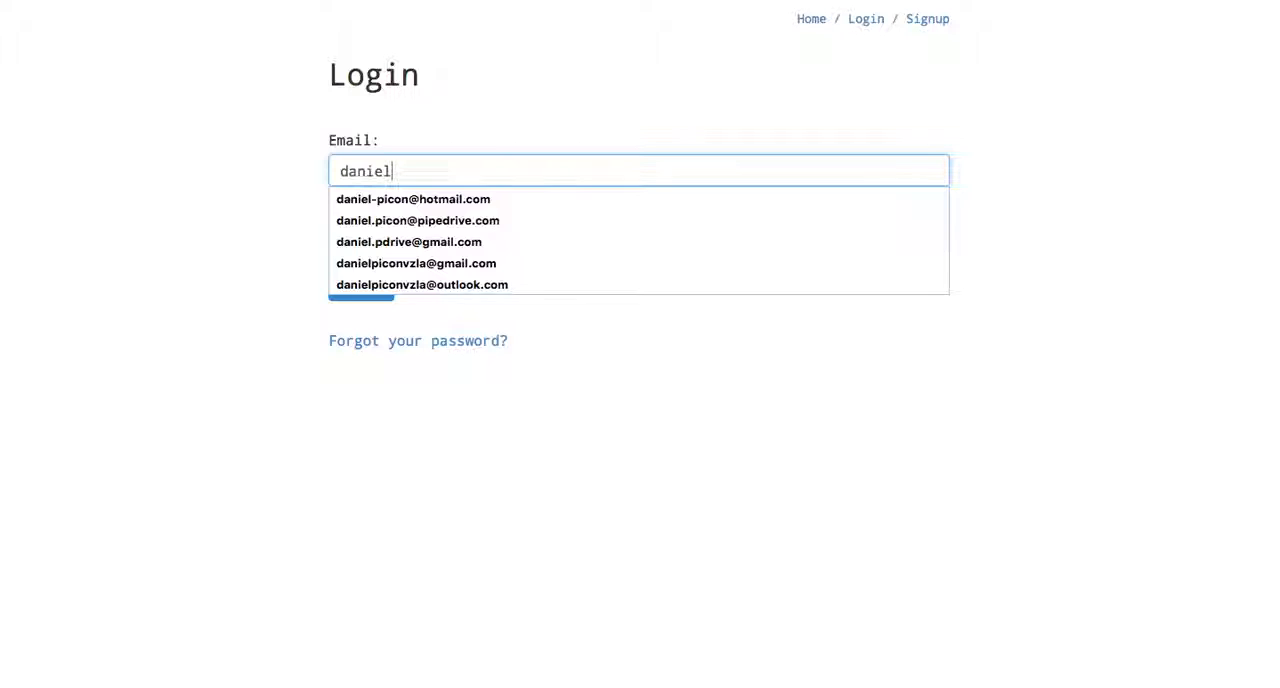
{"action": "left_click", "coordinate": [625, 220]}
{"action": "left_click", "coordinate": [578, 231]}
{"action": "type", "text": "•••••"}
{"action": "key", "text": "BackSpace"}
{"action": "key", "text": "BackSpace"}
{"action": "key", "text": "BackSpace"}
{"action": "key", "text": "BackSpace"}
{"action": "key", "text": "BackSpace"}
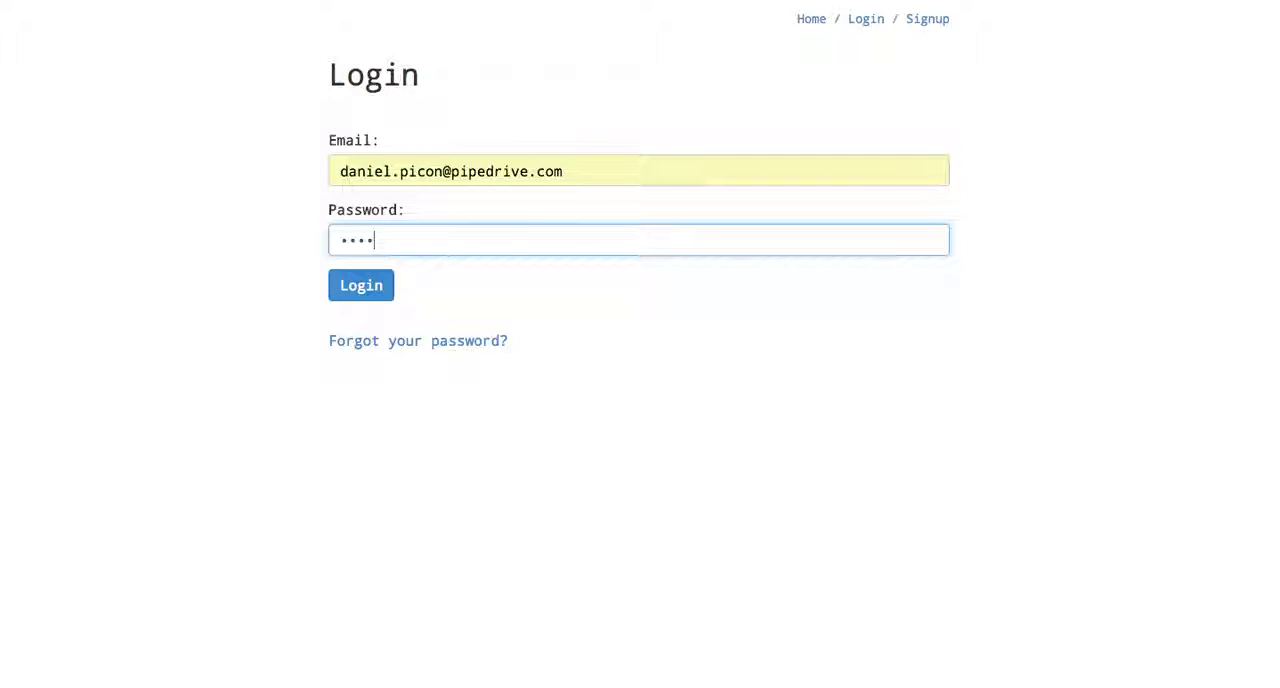
{"action": "type", "text": "••••••••"}
{"action": "left_click", "coordinate": [350, 293]}
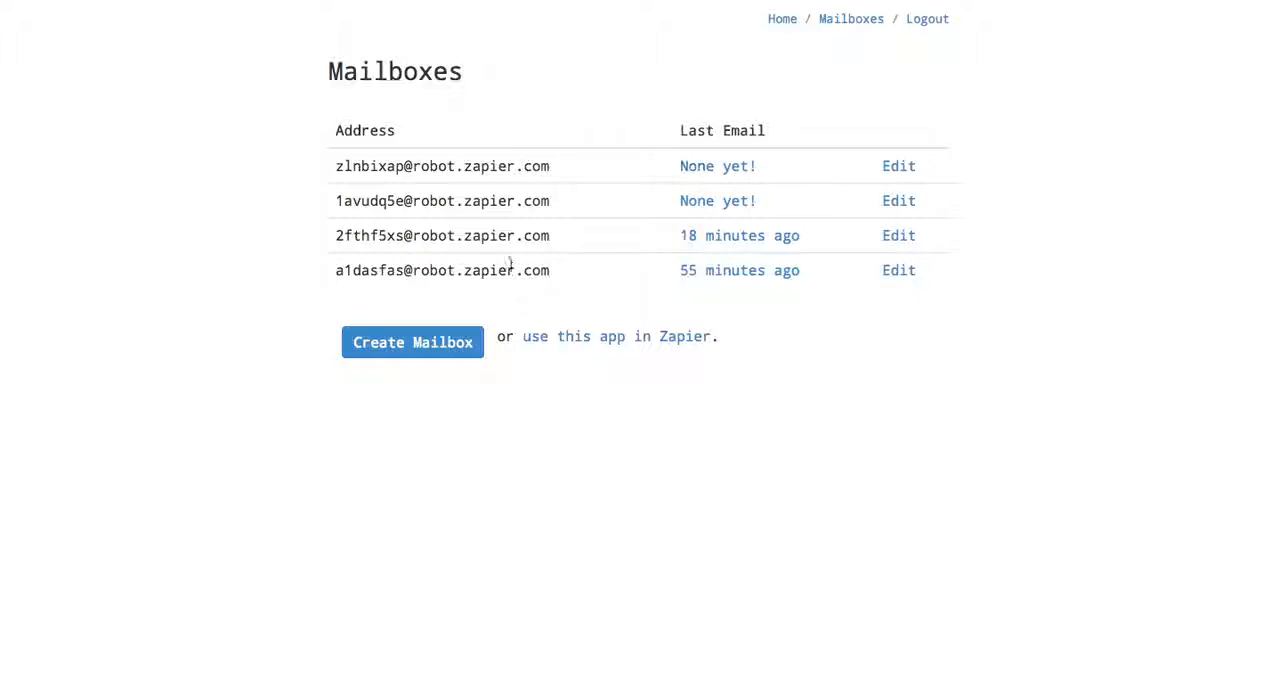
Create a new parser mailbox and copy its generated e-mail address
{"action": "left_click", "coordinate": [427, 355]}
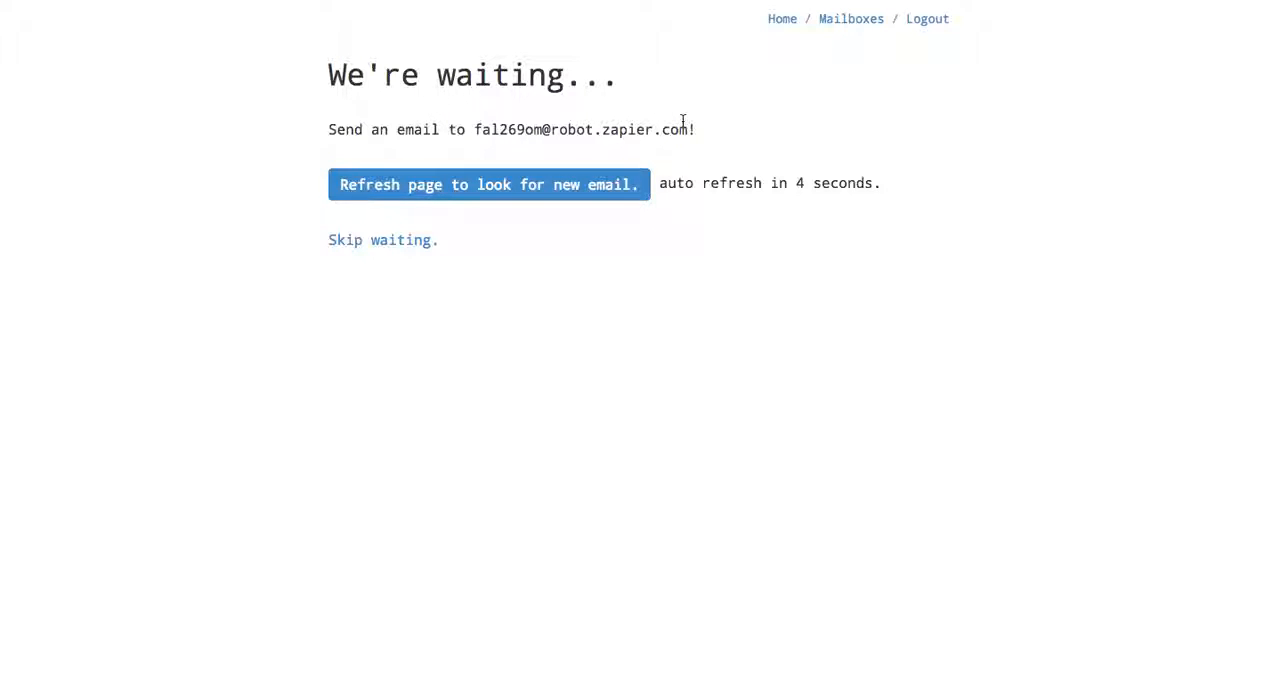
{"action": "left_click_drag", "start_coordinate": [687, 127], "coordinate": [473, 128]}
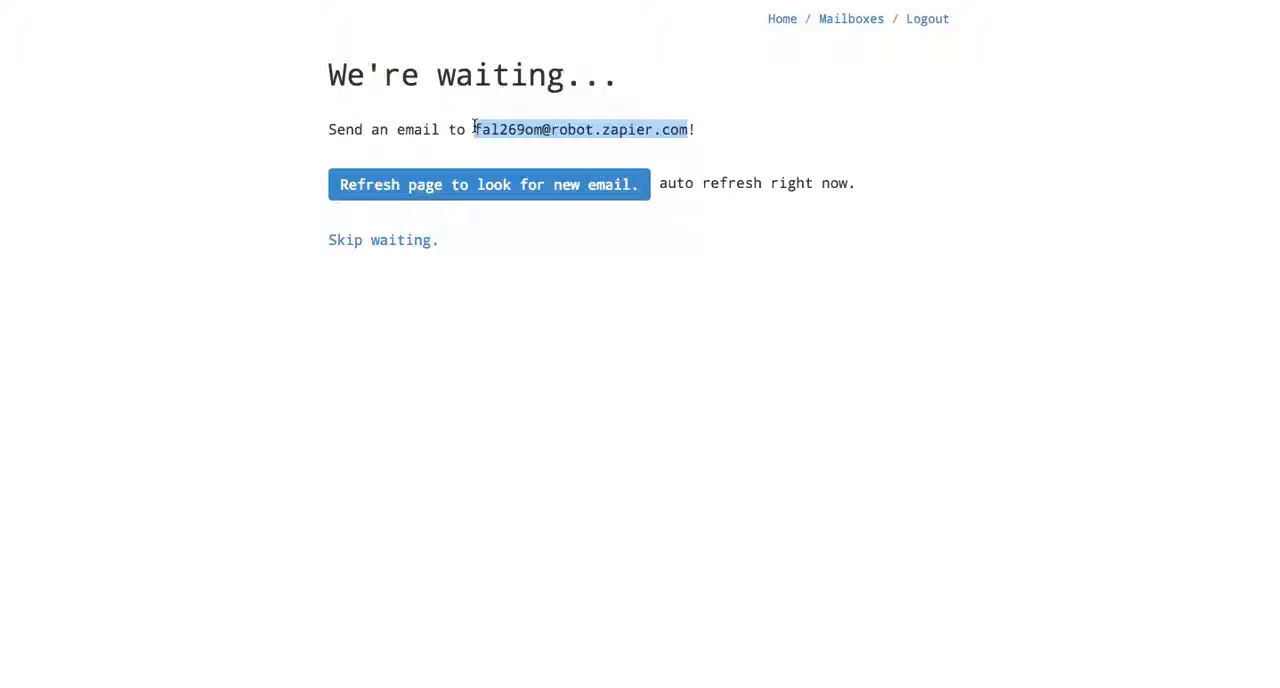
Switch to Gmail and start a new message addressed to the copied parser mailbox address
{"action": "key", "text": "super+Tab"}
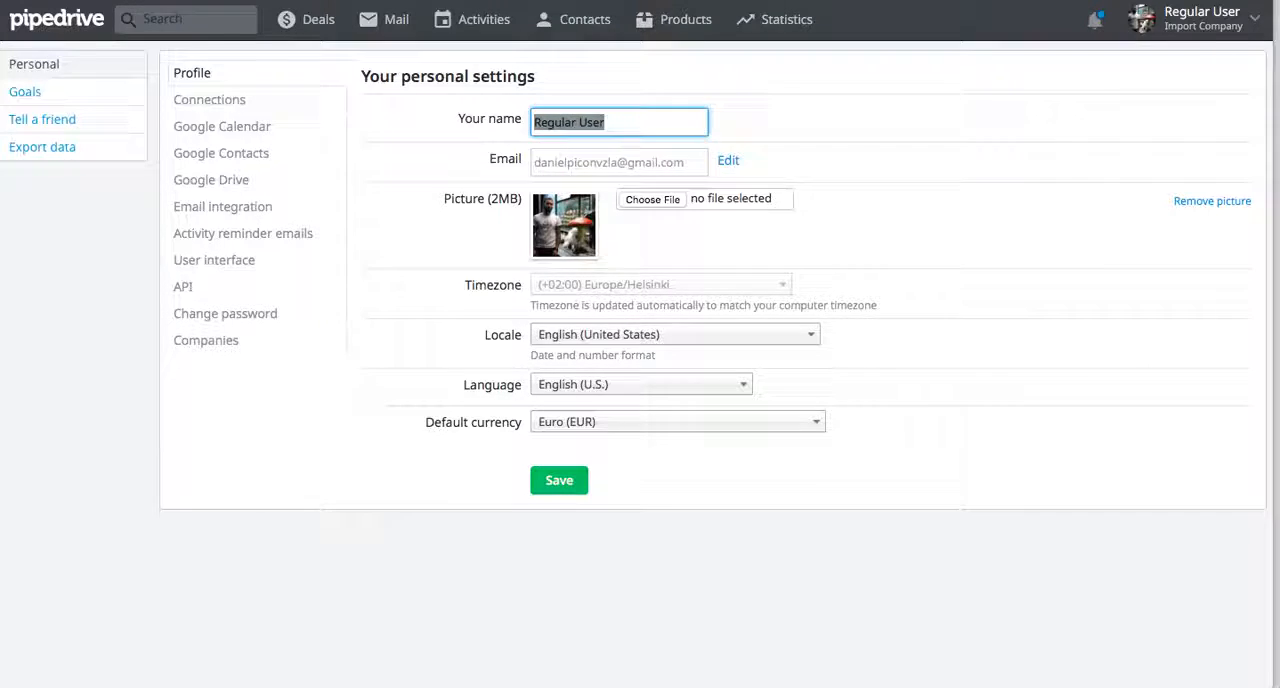
{"action": "left_click", "coordinate": [603, 0]}
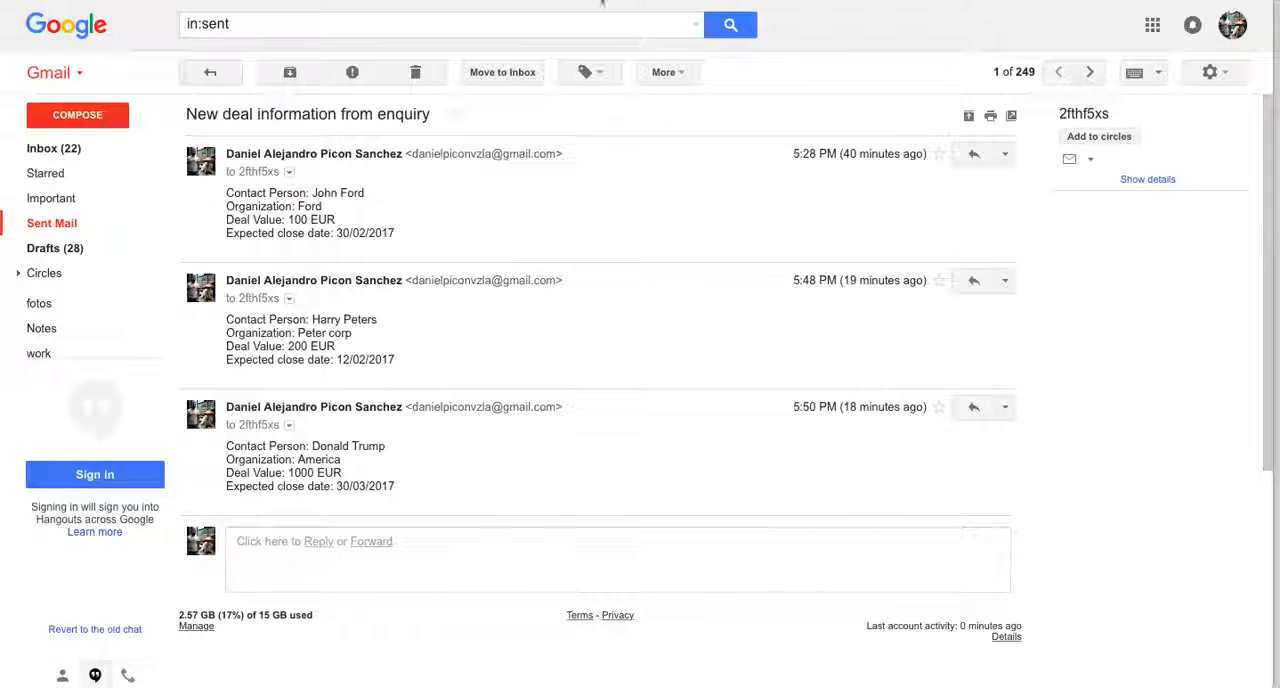
{"action": "left_click", "coordinate": [96, 115]}
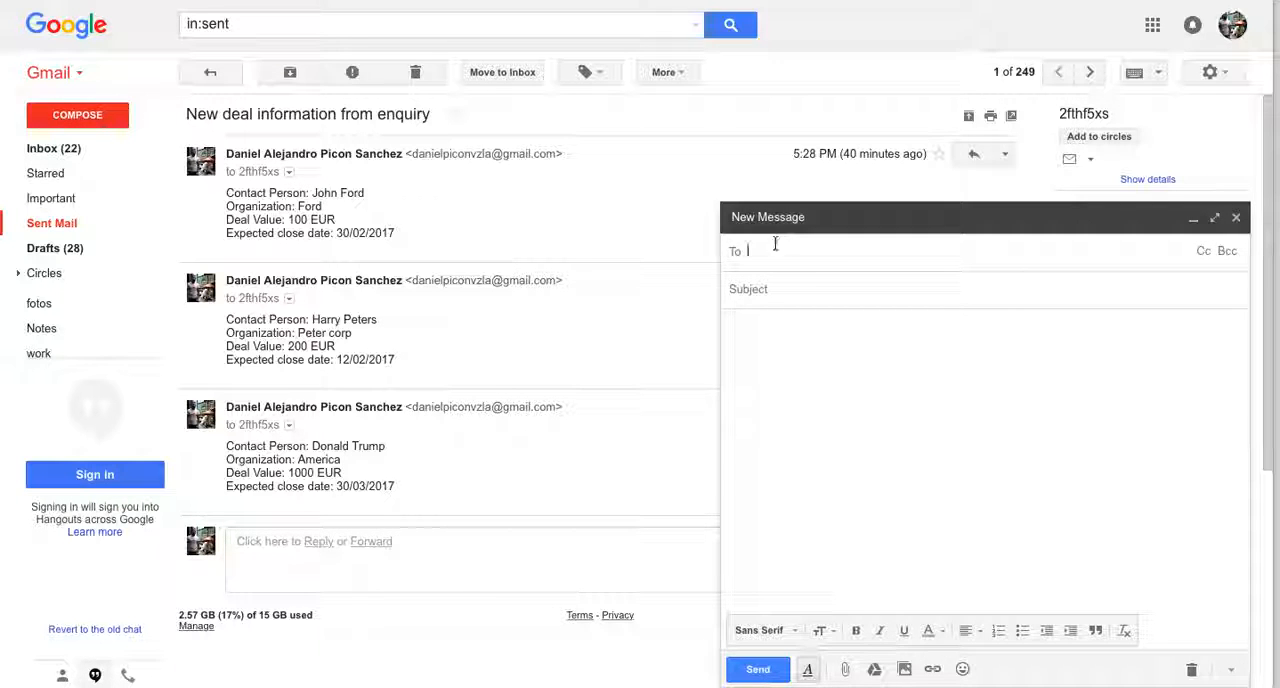
{"action": "key", "text": "ctrl+v"}
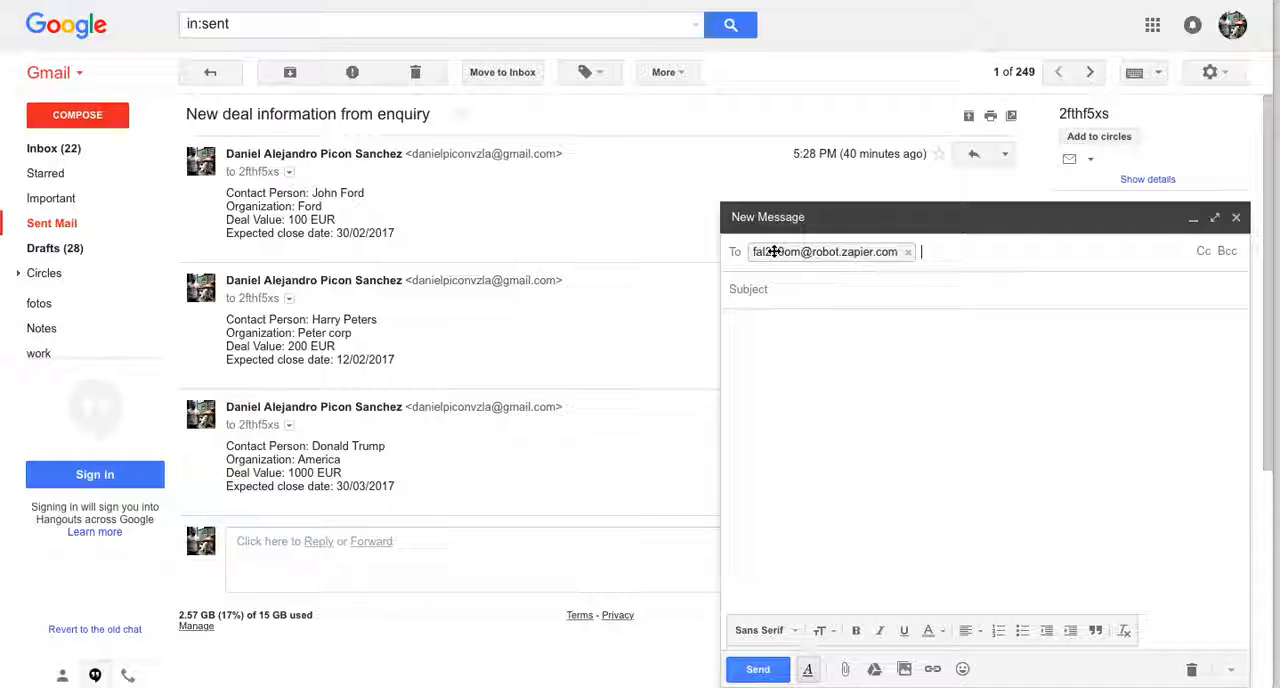
Copy the subject "New deal information from enquiry" and the first sent message's deal details into the new message
{"action": "left_click", "coordinate": [809, 288]}
{"action": "left_click_drag", "start_coordinate": [429, 108], "coordinate": [188, 112]}
{"action": "key", "text": "ctrl+c"}
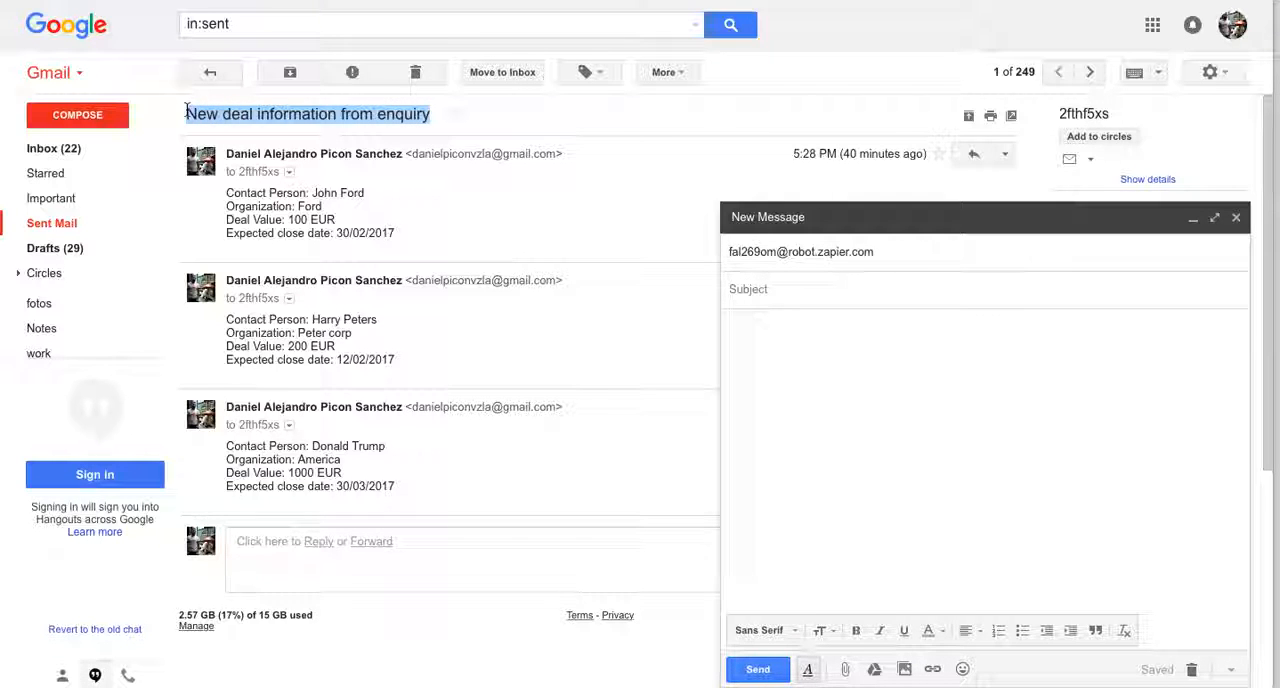
{"action": "left_click", "coordinate": [801, 290]}
{"action": "key", "text": "ctrl+v"}
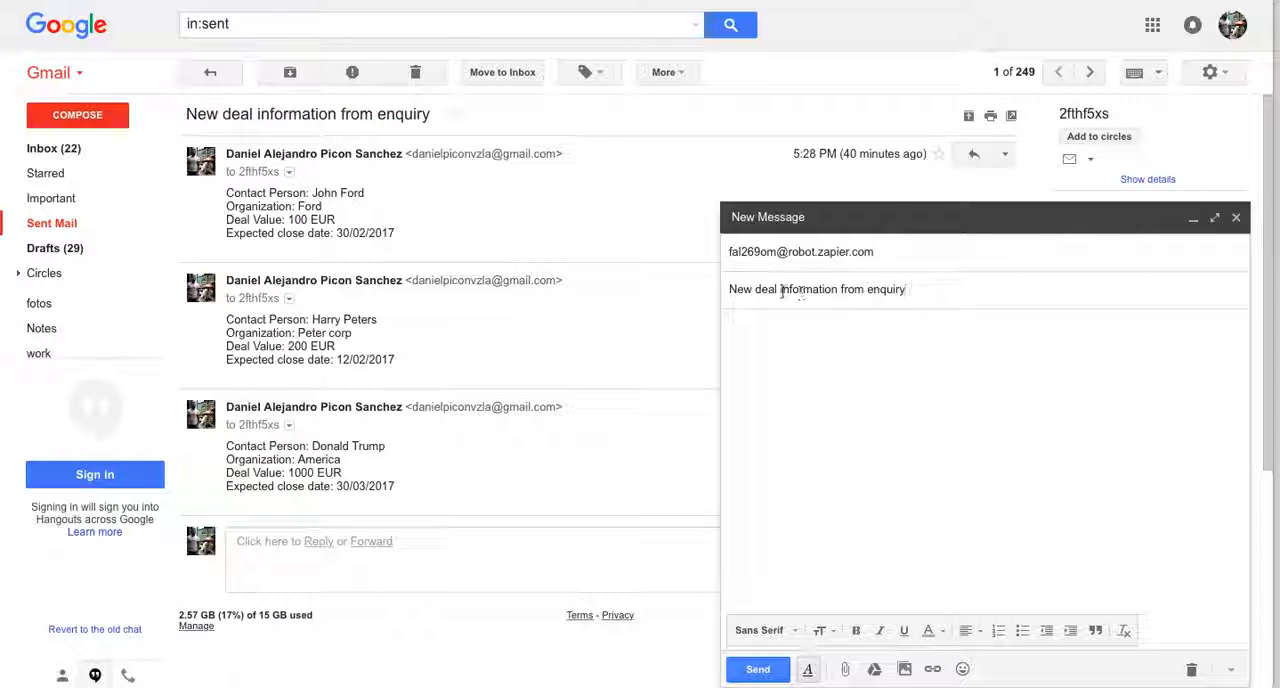
{"action": "left_click_drag", "start_coordinate": [408, 234], "coordinate": [213, 189]}
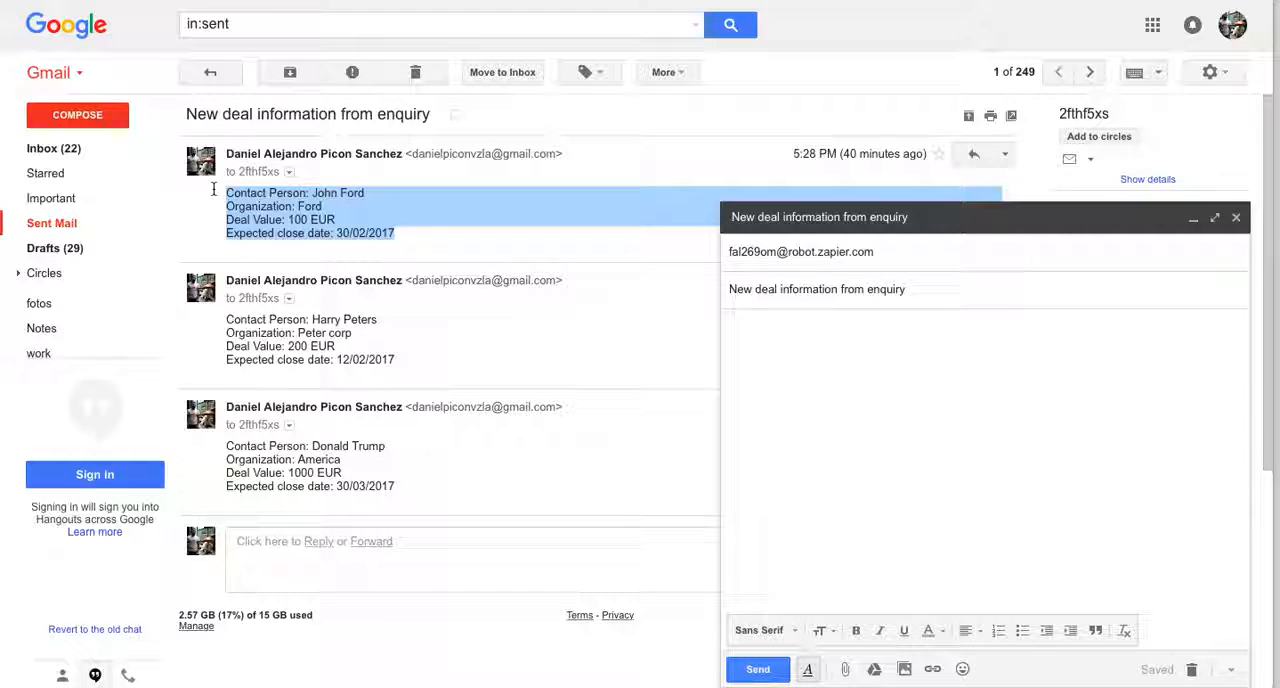
{"action": "left_click", "coordinate": [775, 372]}
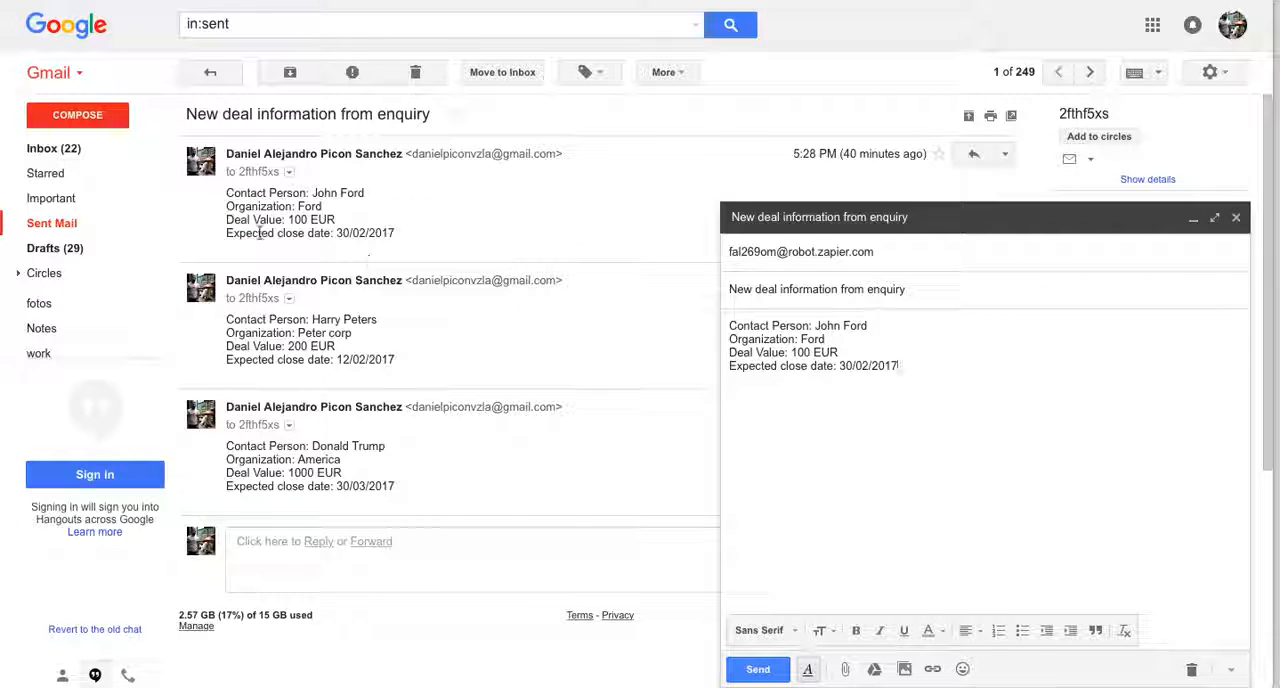
In the draft's body, replace the contact person's full name and set the organization to Carrero Corp
{"action": "left_click_drag", "start_coordinate": [886, 324], "coordinate": [815, 326]}
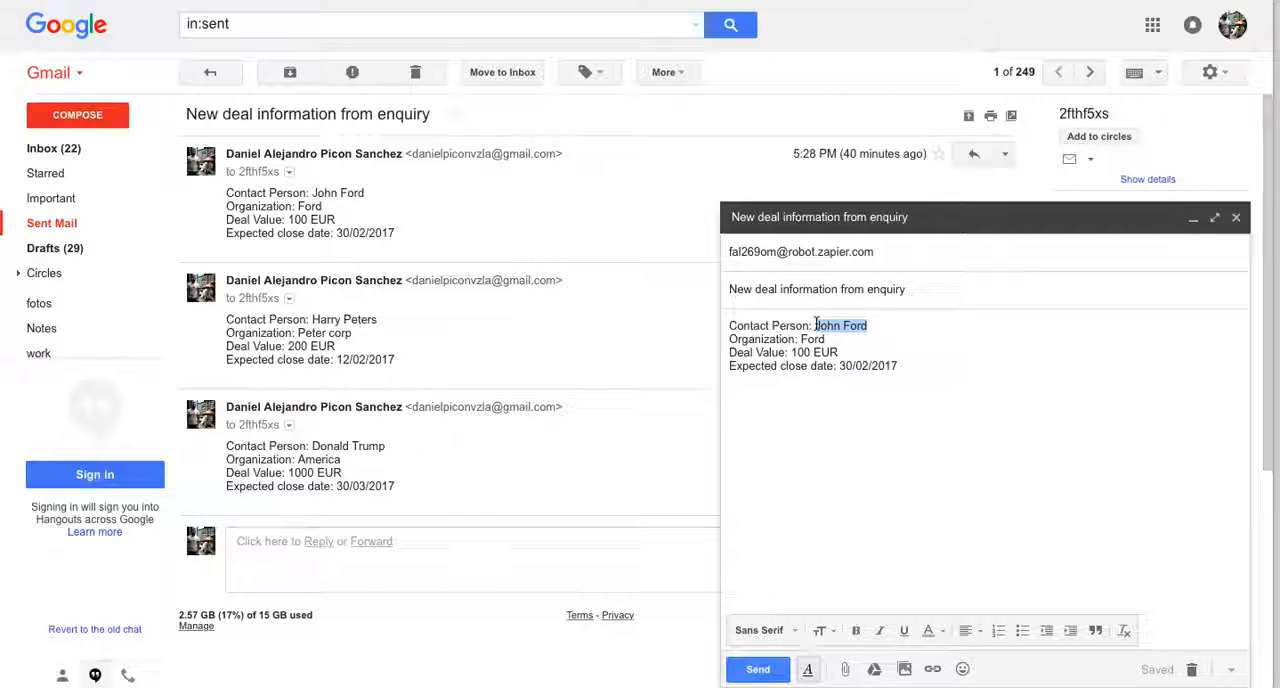
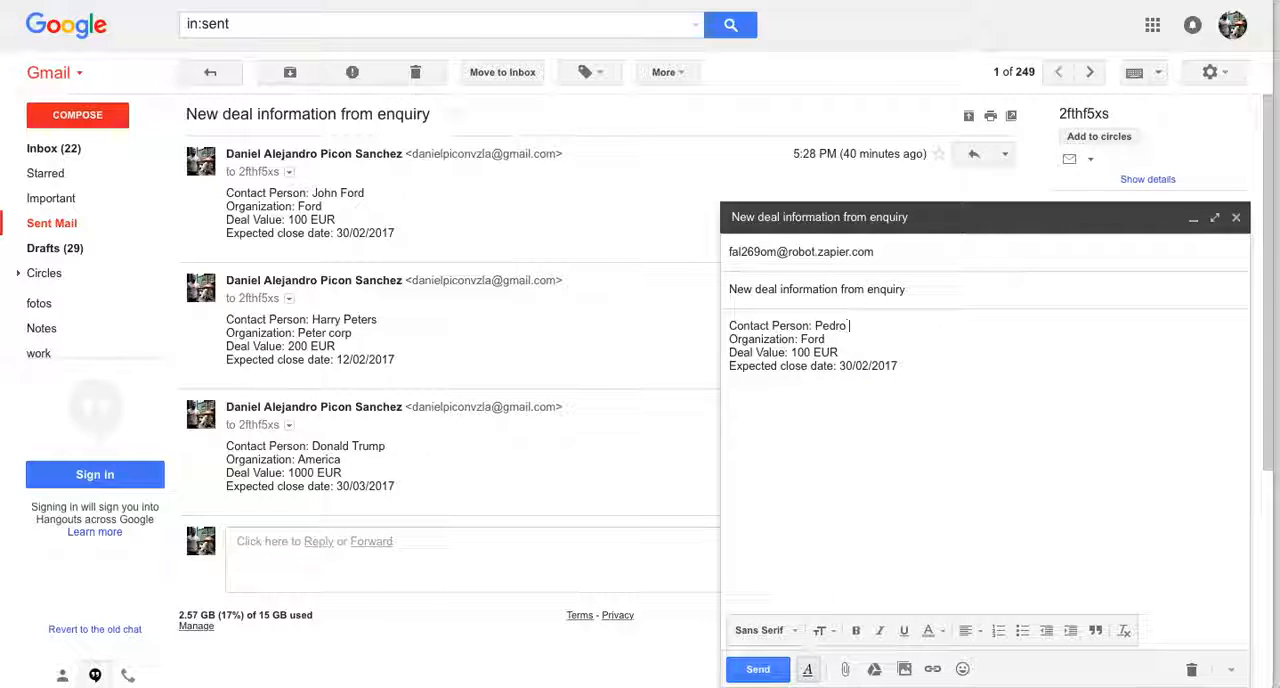
{"action": "double_click", "coordinate": [815, 339]}
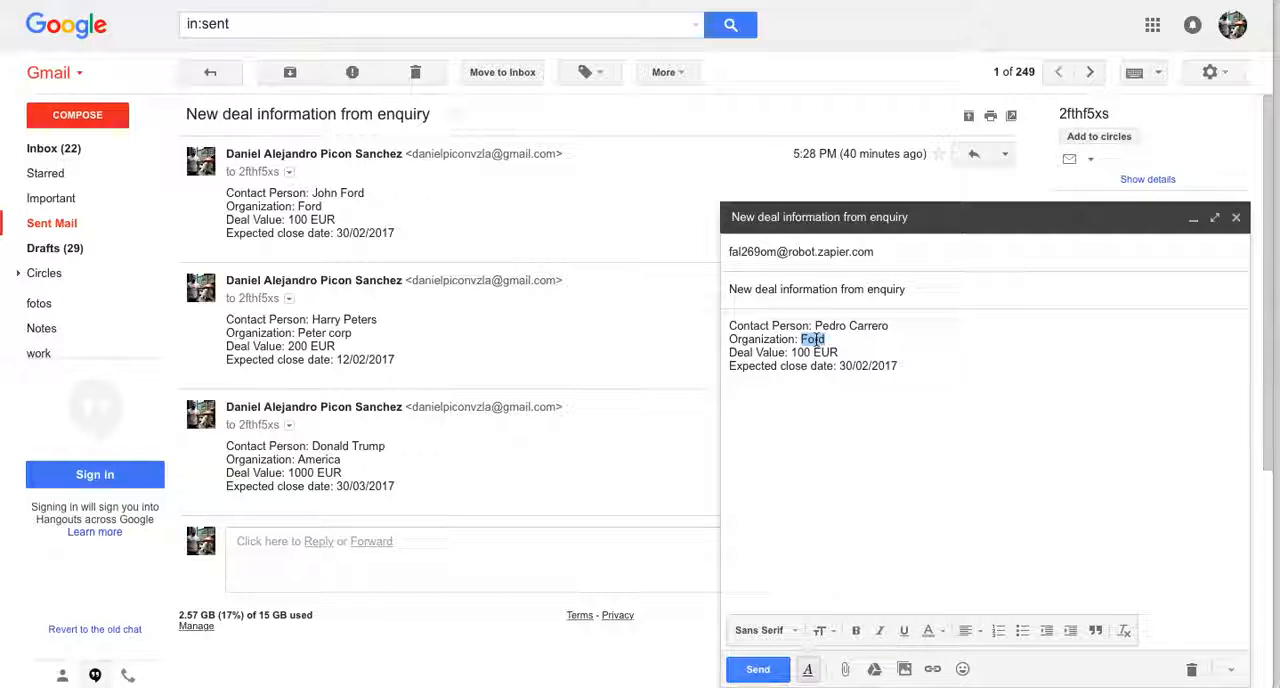
{"action": "type", "text": "Carrero Corp"}
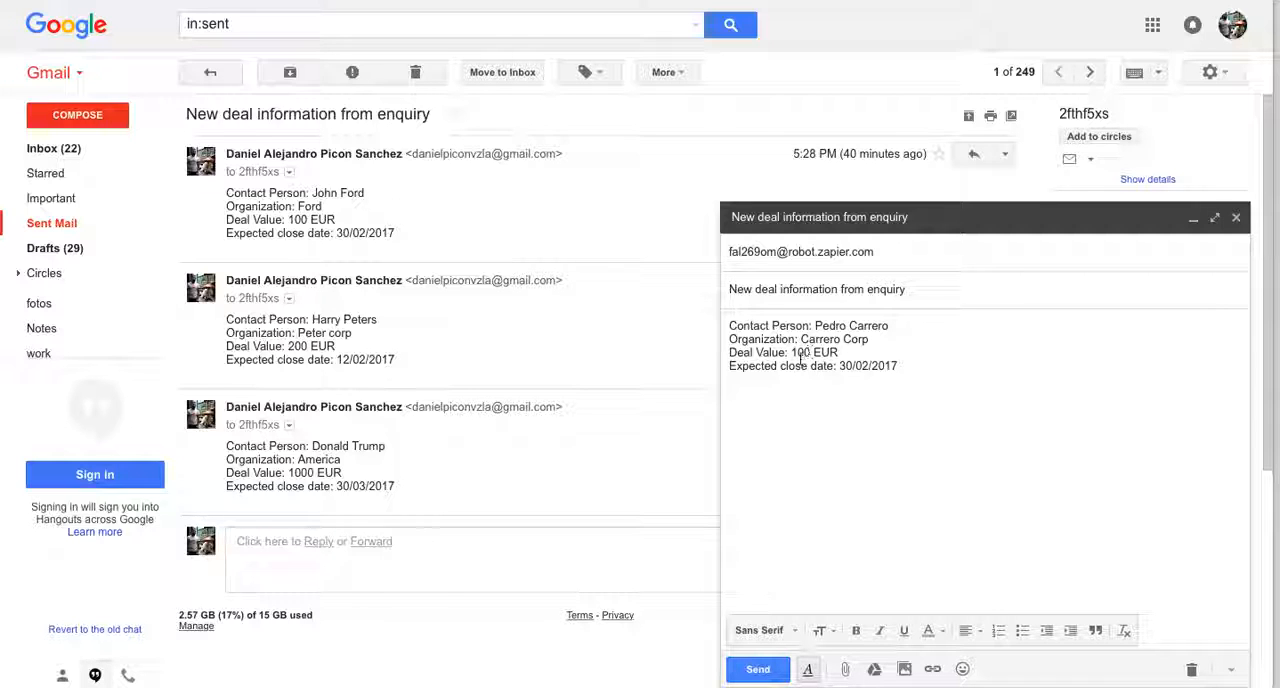
{"action": "type", "text": "2000"}
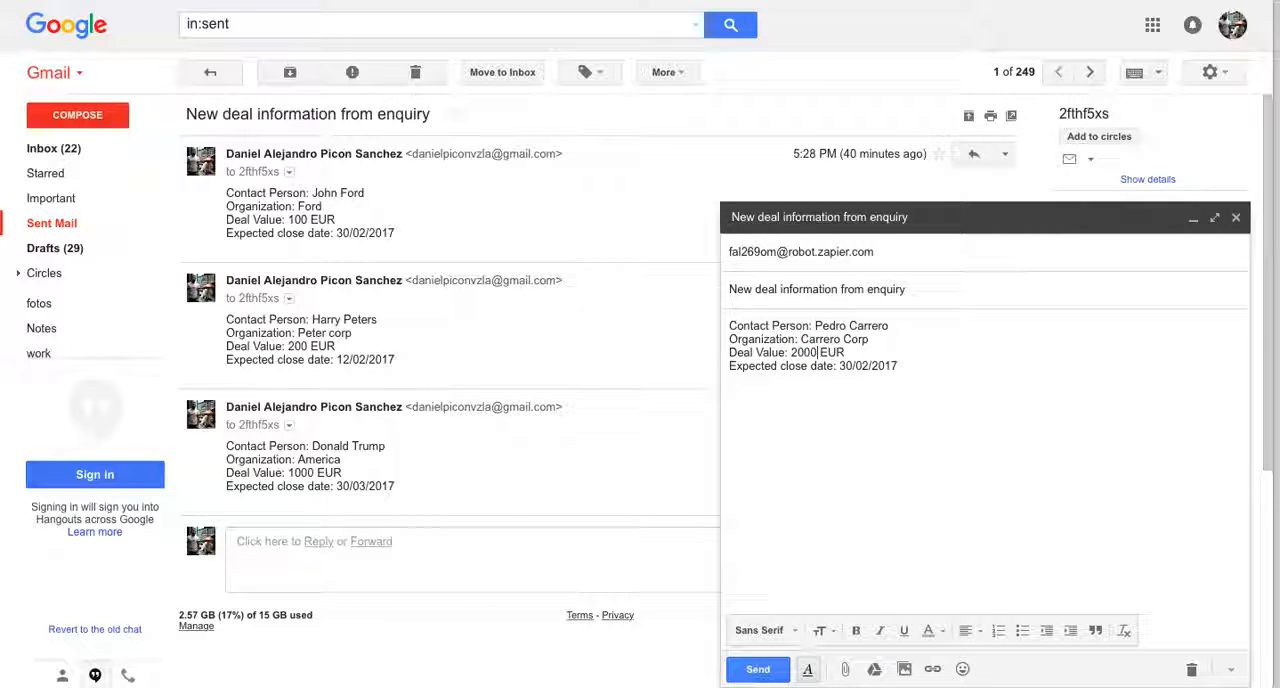
Set the deal value to 2000 EUR and the expected close date to 30/06/2017, then send the message
{"action": "double_click", "coordinate": [863, 366]}
{"action": "type", "text": "06"}
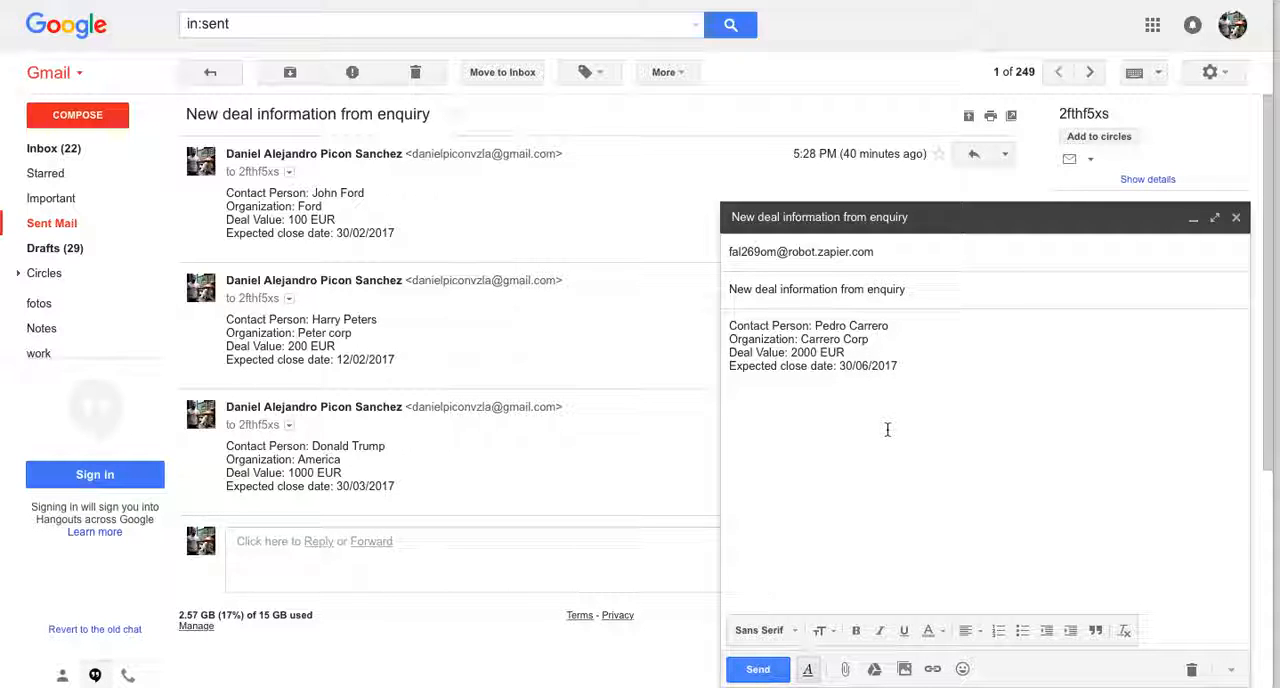
{"action": "left_click", "coordinate": [759, 670]}
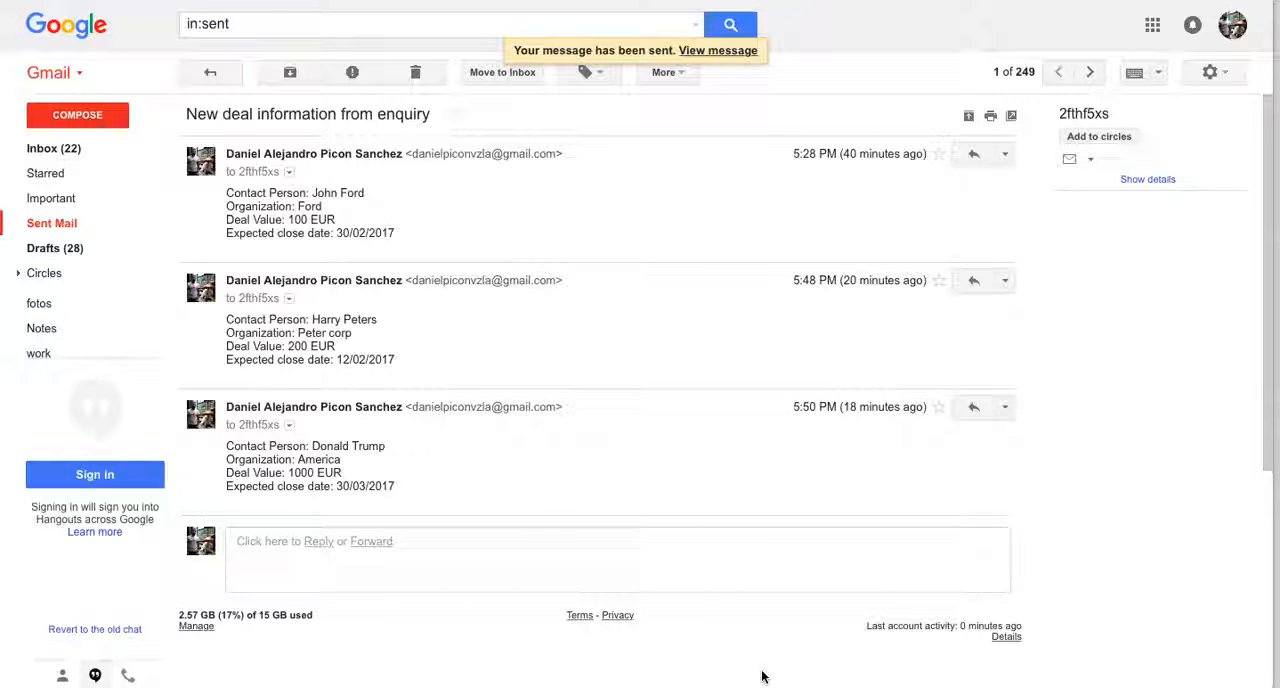
Return to the Email Parser mailbox and save the contact's name in the initial template as the field "Contact Person"
{"action": "key", "text": "super+Tab"}
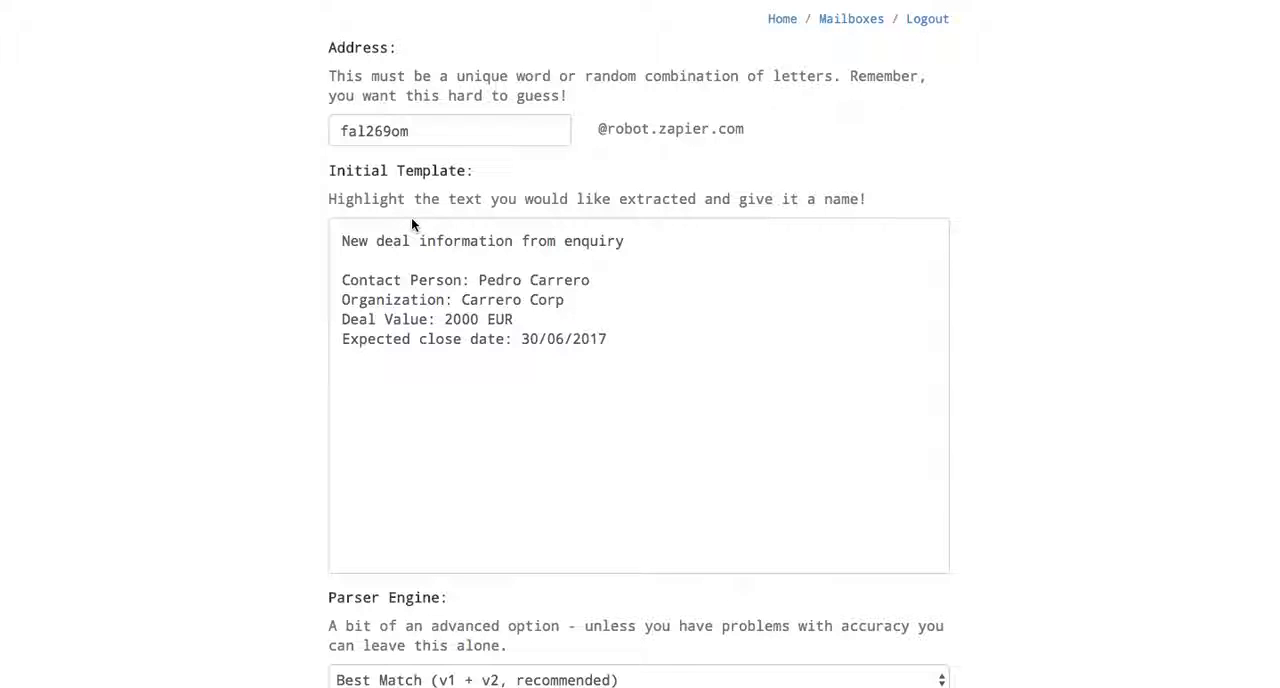
{"action": "scroll", "coordinate": [411, 217], "scroll_direction": "down", "scroll_amount": 1}
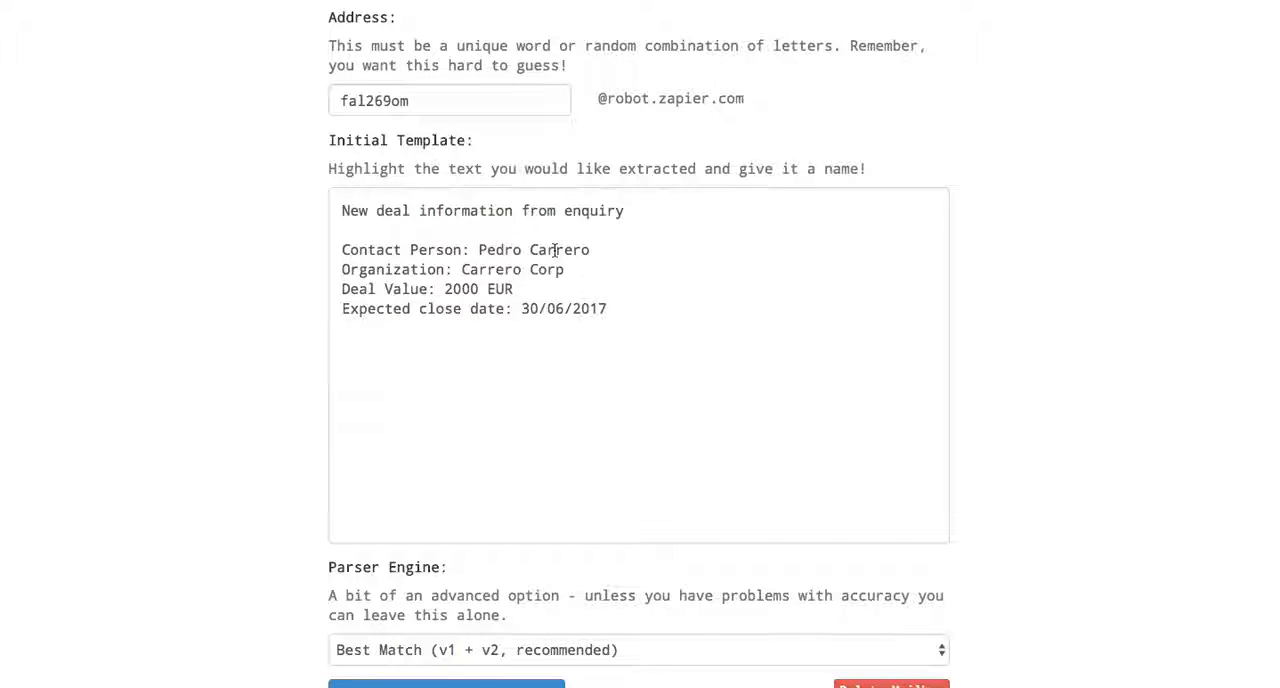
{"action": "left_click_drag", "start_coordinate": [591, 250], "coordinate": [480, 250]}
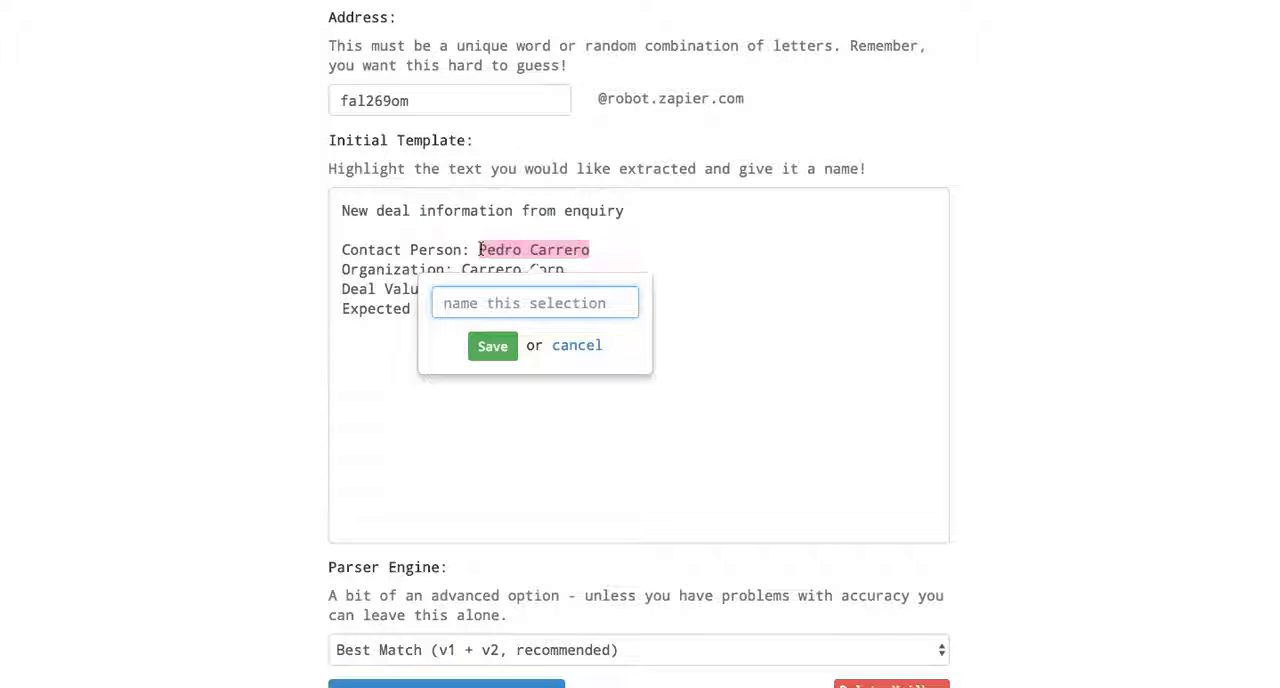
{"action": "type", "text": "Contact"}
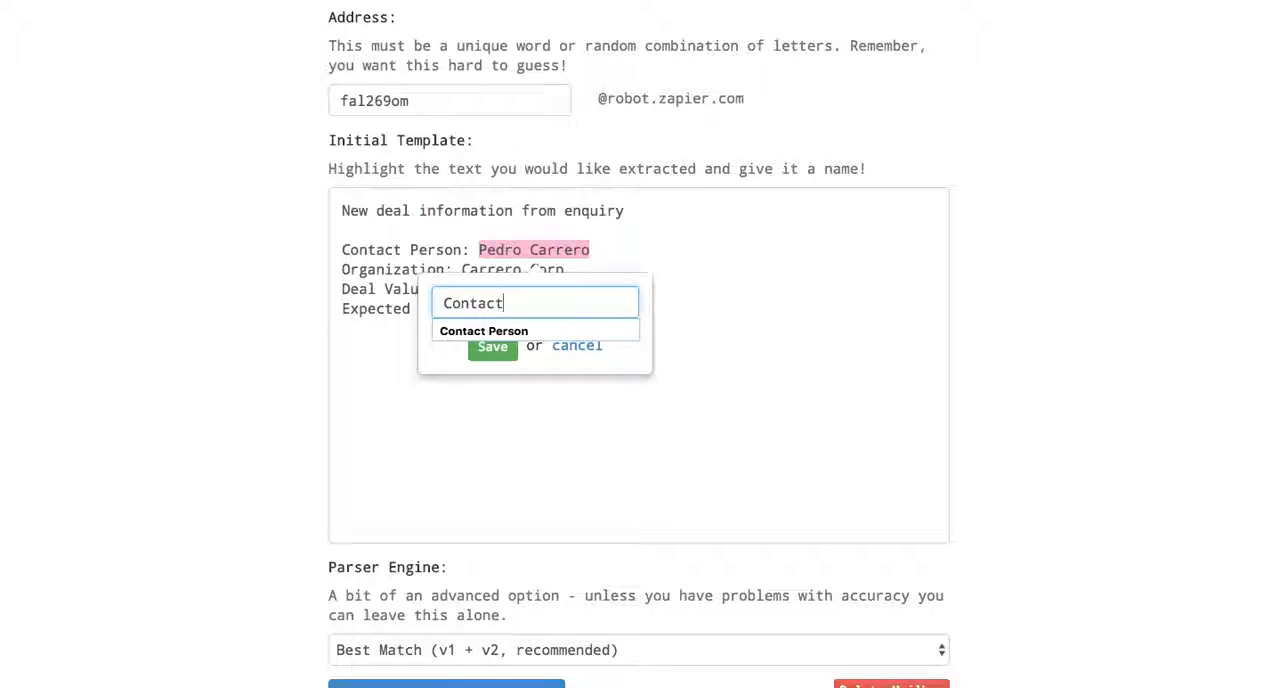
{"action": "type", "text": "erson"}
{"action": "left_click", "coordinate": [485, 348]}
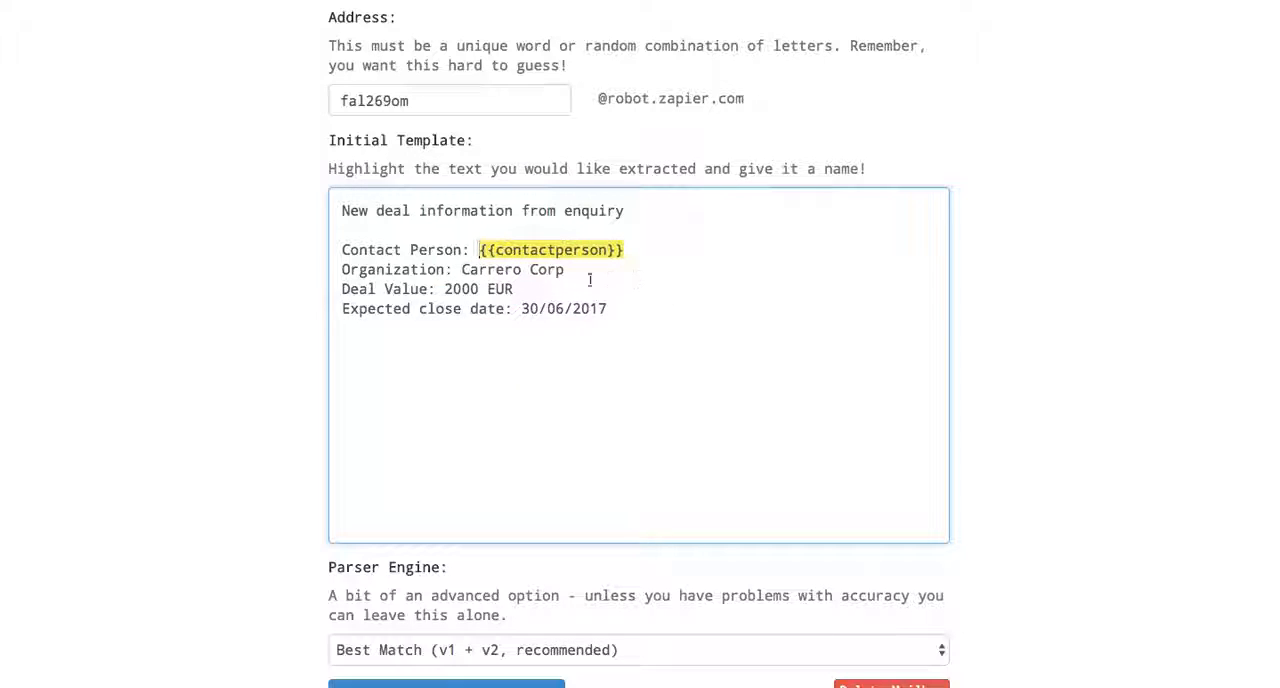
Mark "Carrero Corp" in the initial template and save it as the field "Organization"
{"action": "left_click_drag", "start_coordinate": [572, 271], "coordinate": [458, 268]}
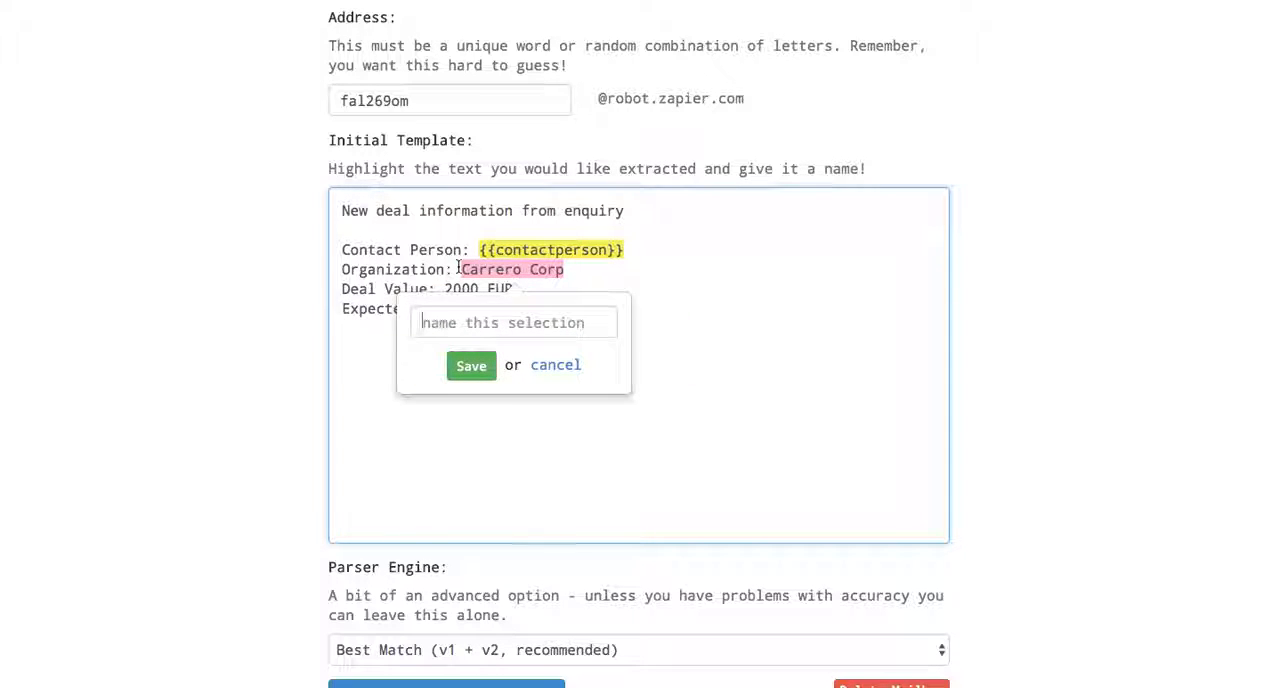
{"action": "type", "text": "Organization"}
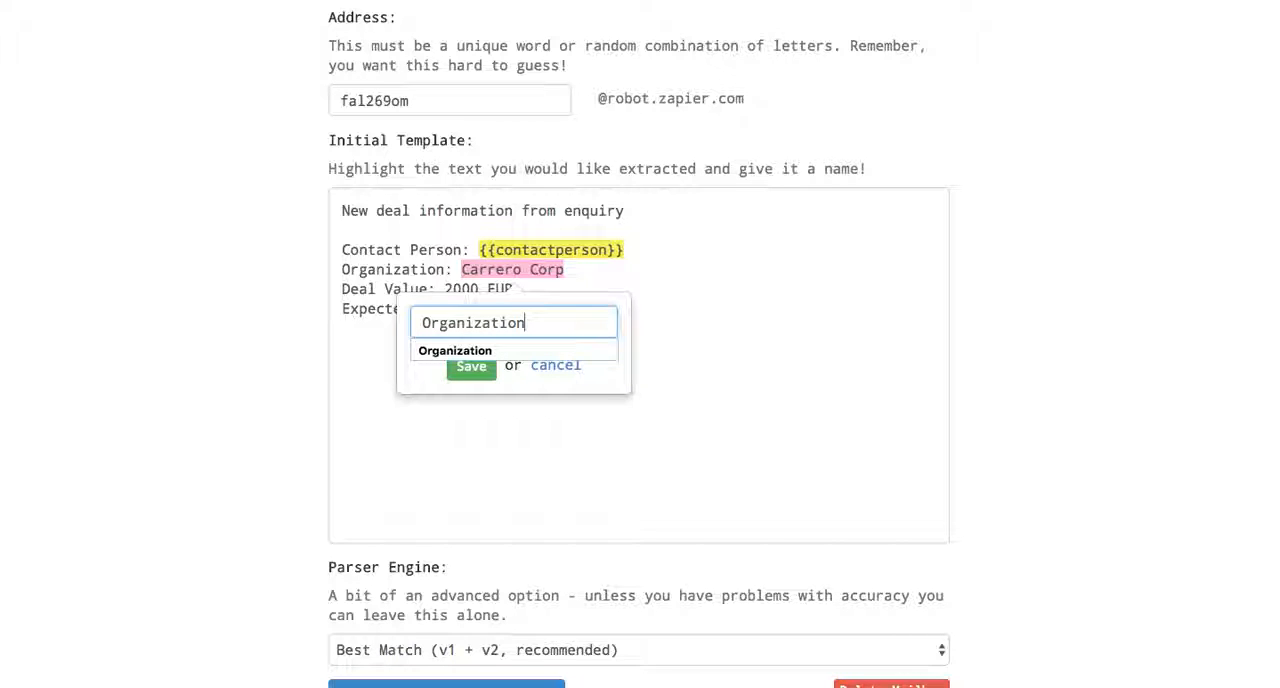
{"action": "left_click", "coordinate": [465, 369]}
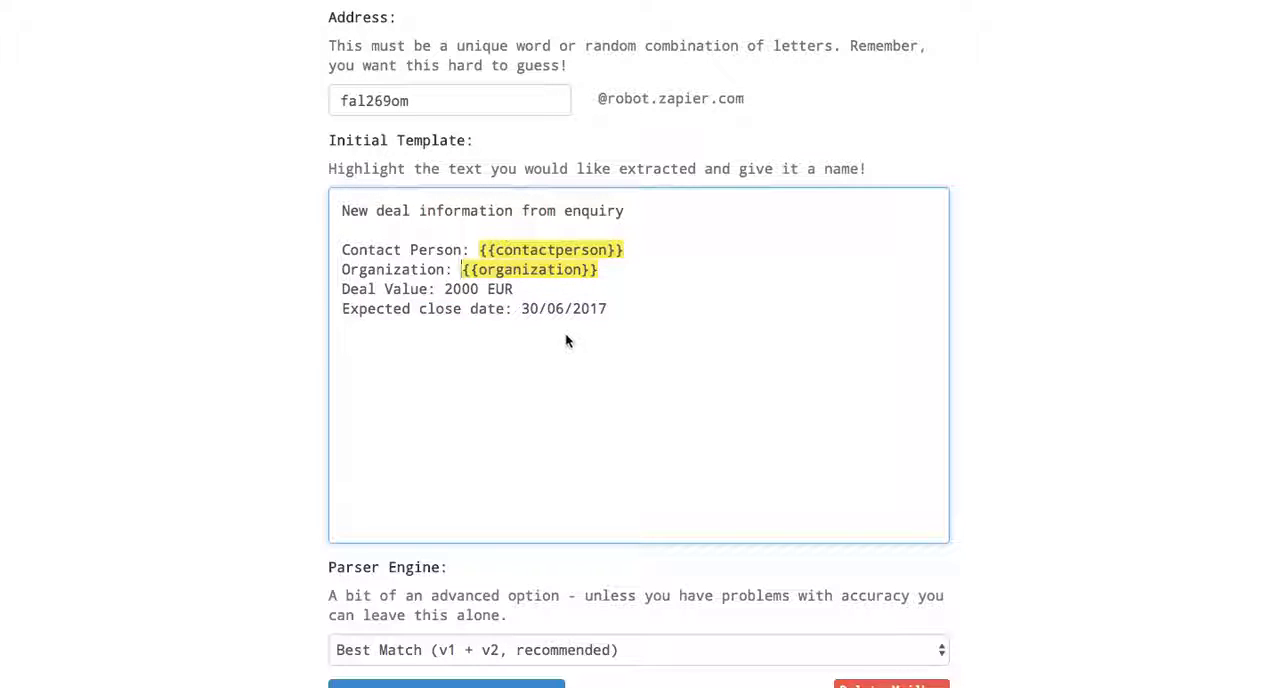
Mark 2000 in the initial template as the field "Deal Value" and save the mailbox address and template
{"action": "double_click", "coordinate": [459, 289]}
{"action": "type", "text": "Deal Value"}
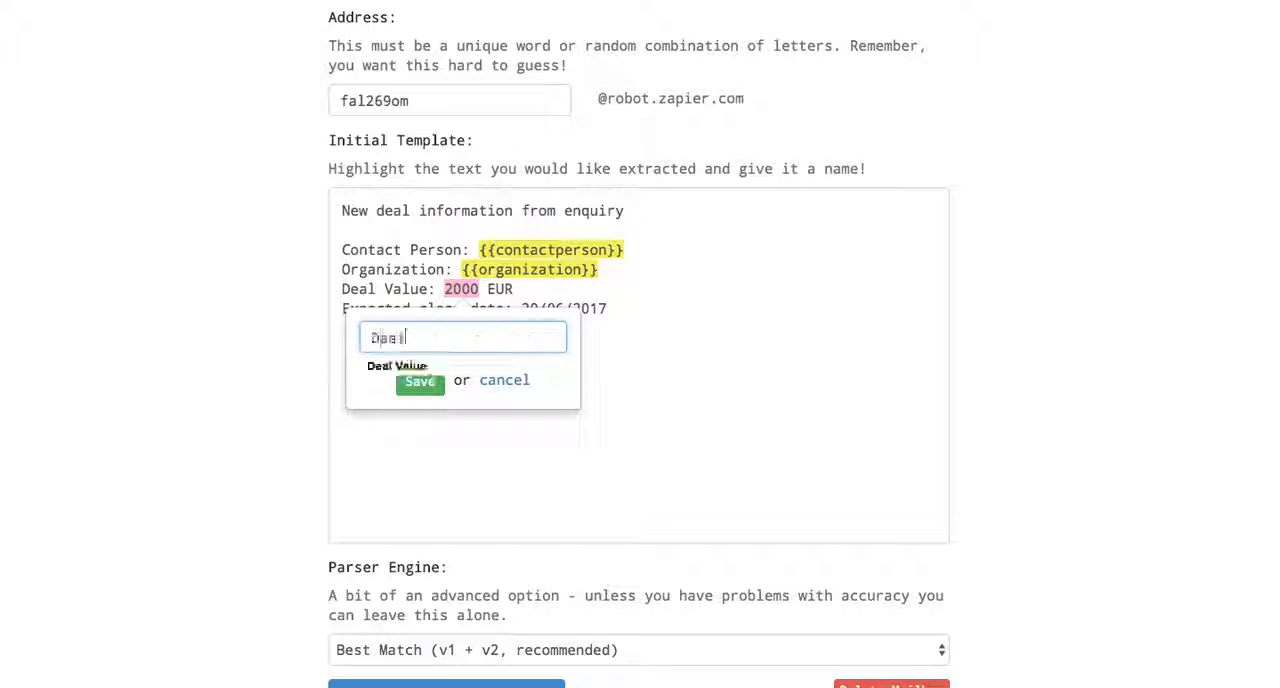
{"action": "left_click", "coordinate": [418, 383]}
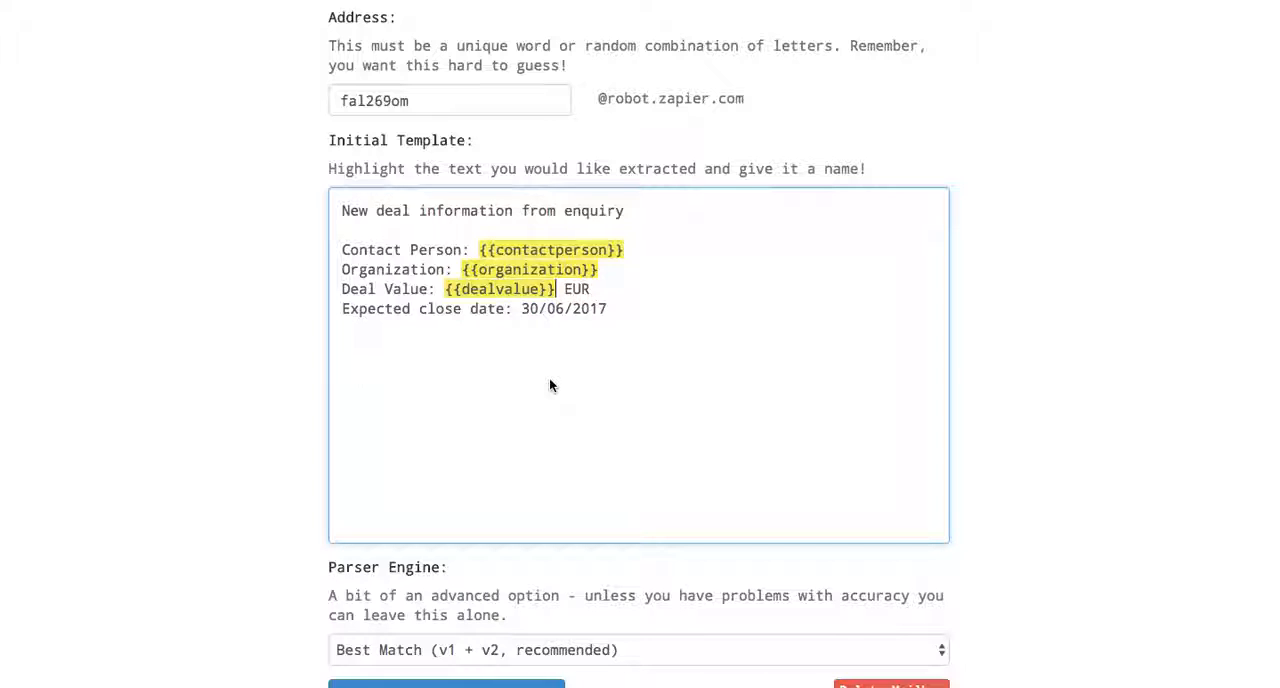
{"action": "scroll", "coordinate": [549, 386], "scroll_direction": "down", "scroll_amount": 3}
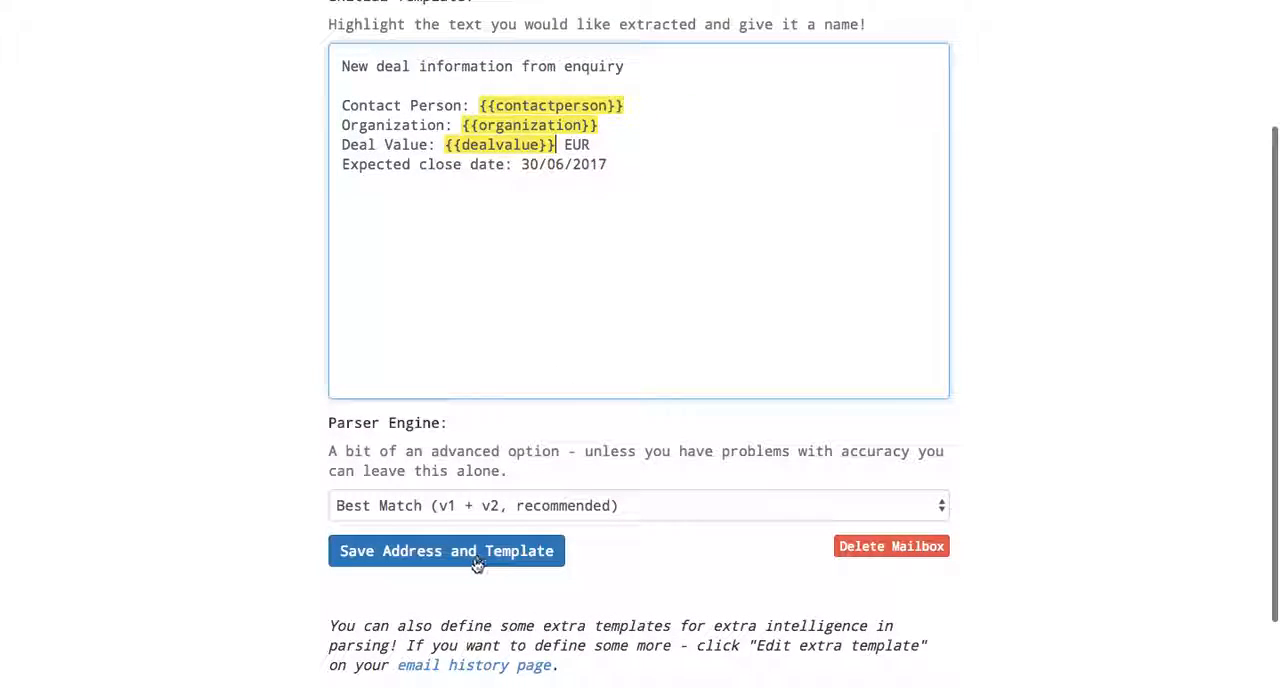
{"action": "left_click", "coordinate": [475, 566]}
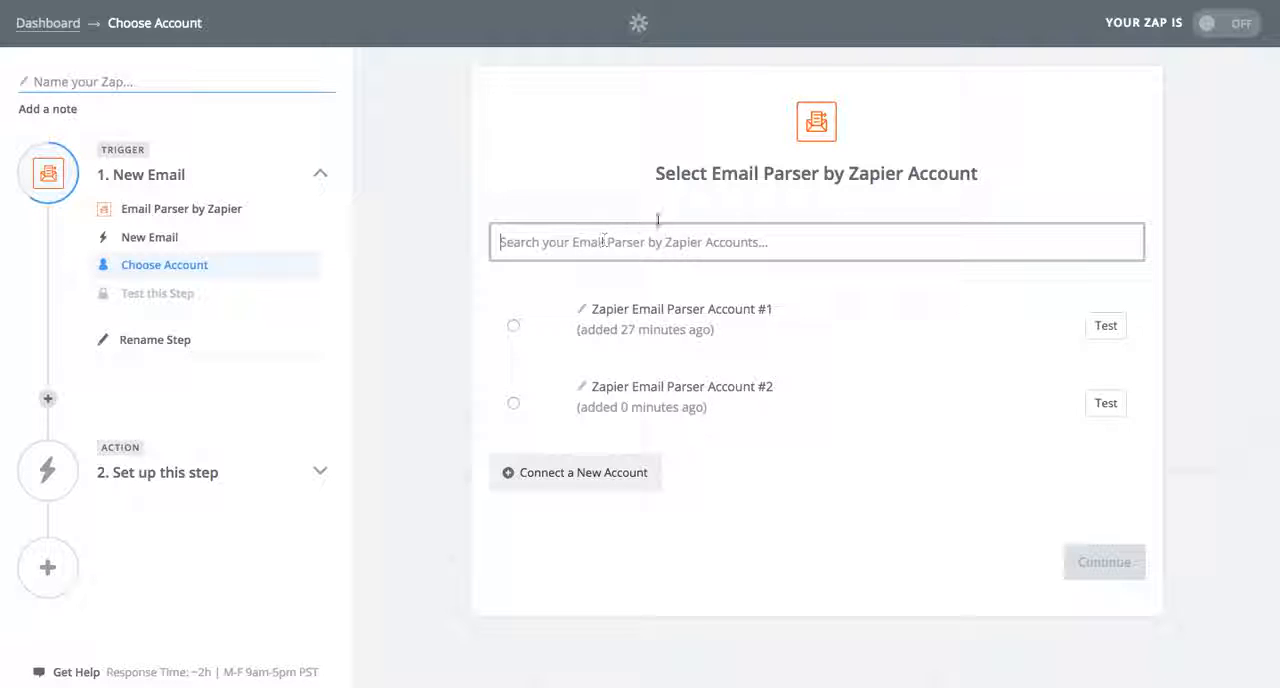
Return to the Zap and use Zapier Email Parser Account #2 for the New Email trigger
{"action": "left_click", "coordinate": [787, 233]}
{"action": "left_click", "coordinate": [515, 404]}
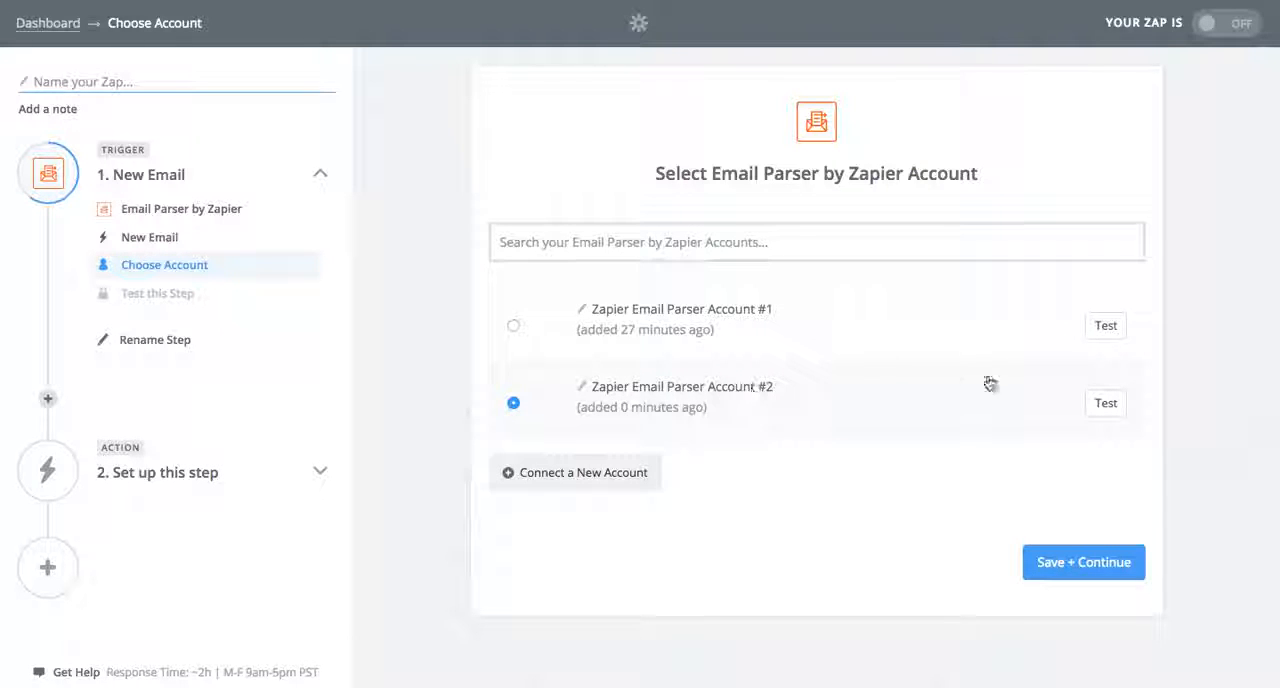
{"action": "left_click", "coordinate": [1093, 562]}
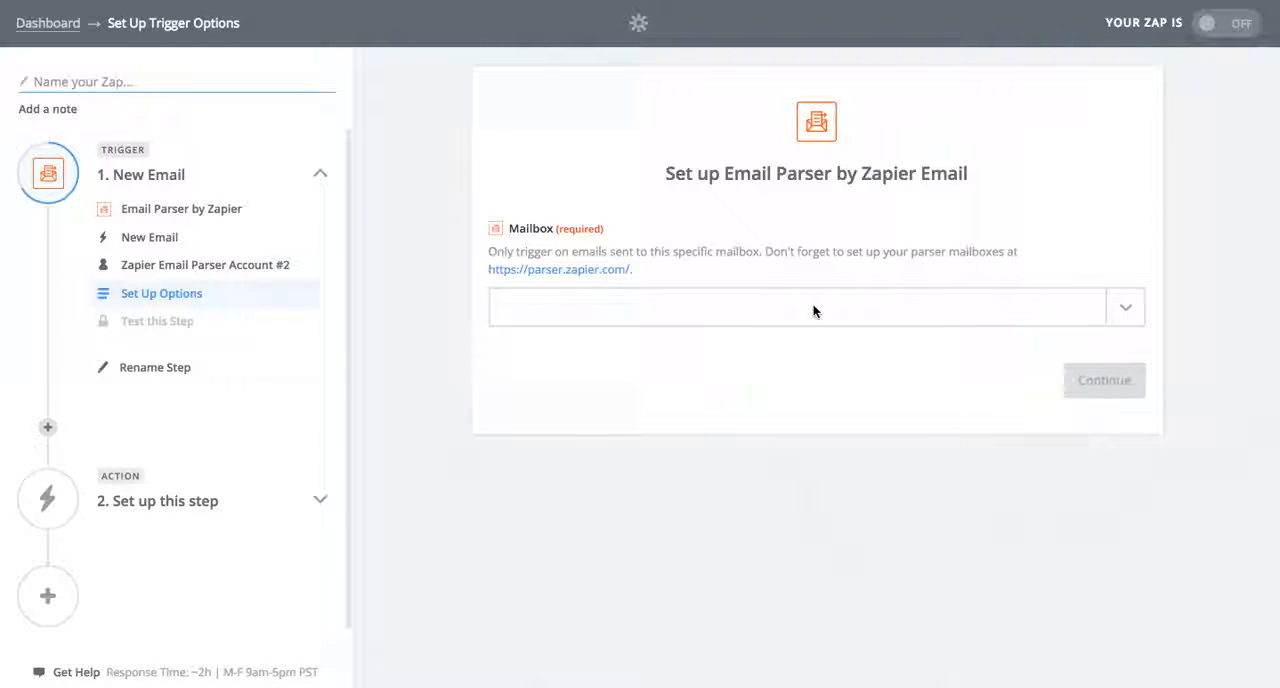
Set the trigger's mailbox to the new parser mailbox and test the trigger by fetching an existing email
{"action": "left_click", "coordinate": [1123, 314]}
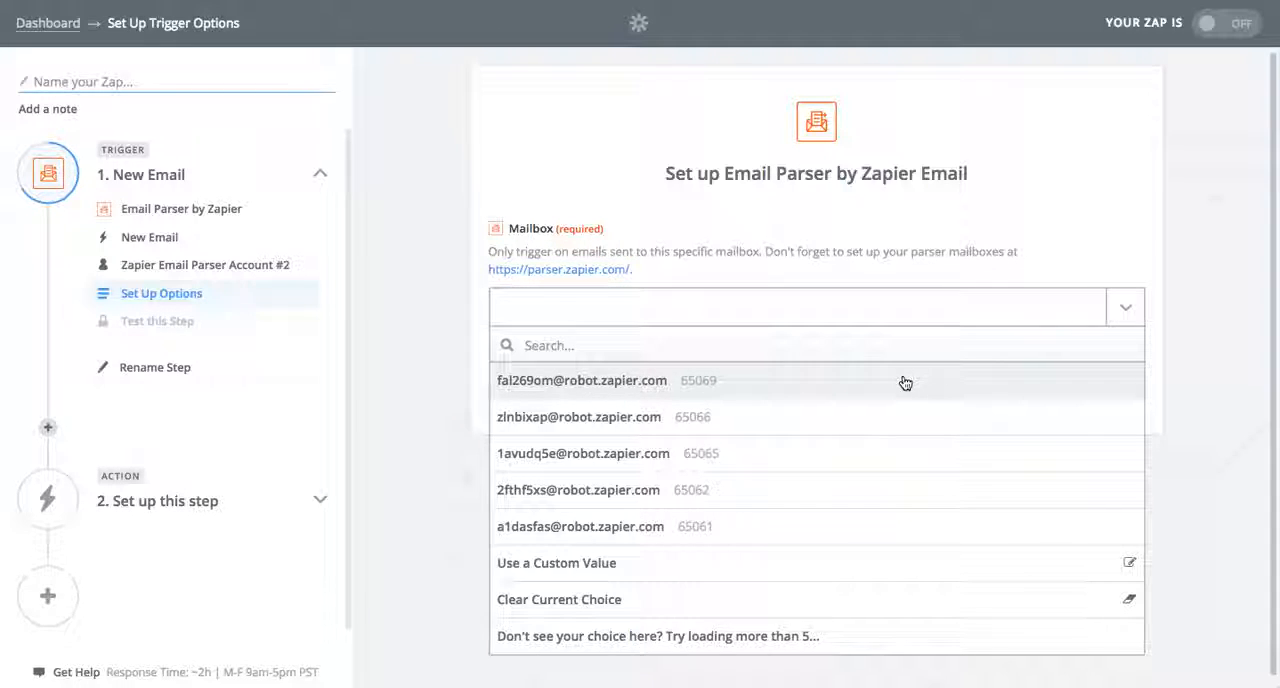
{"action": "left_click", "coordinate": [905, 376]}
{"action": "left_click", "coordinate": [1103, 380]}
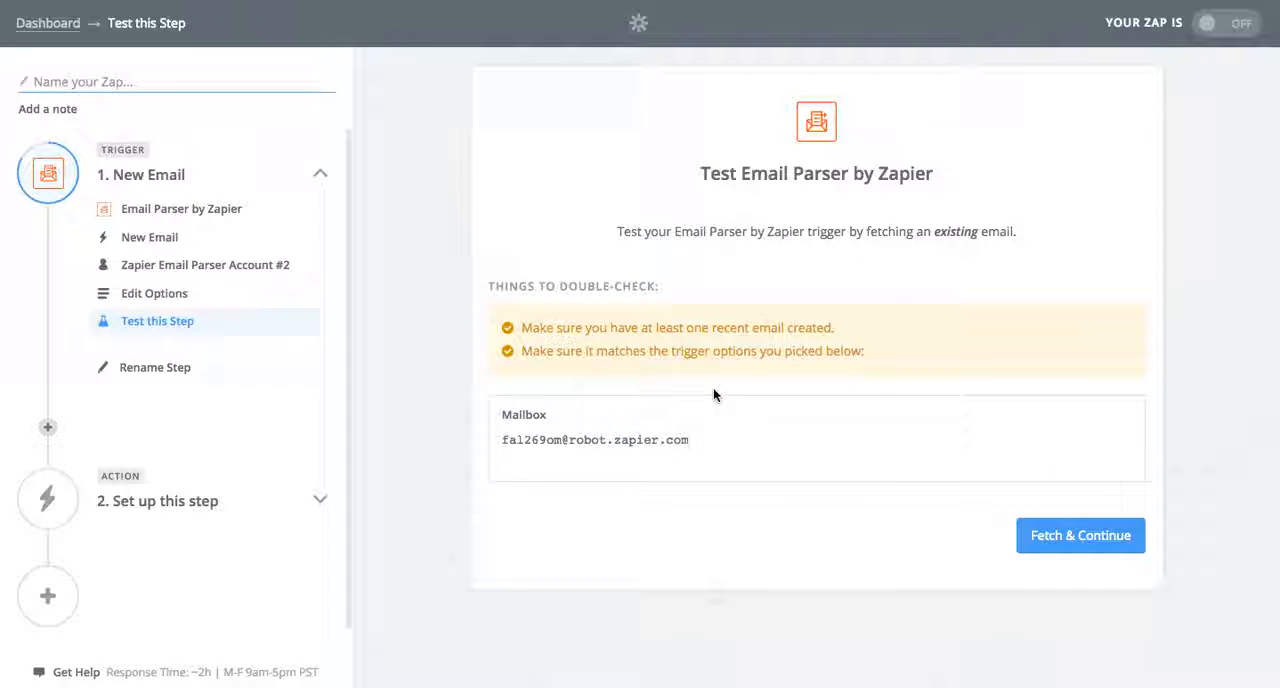
{"action": "left_click", "coordinate": [1090, 546]}
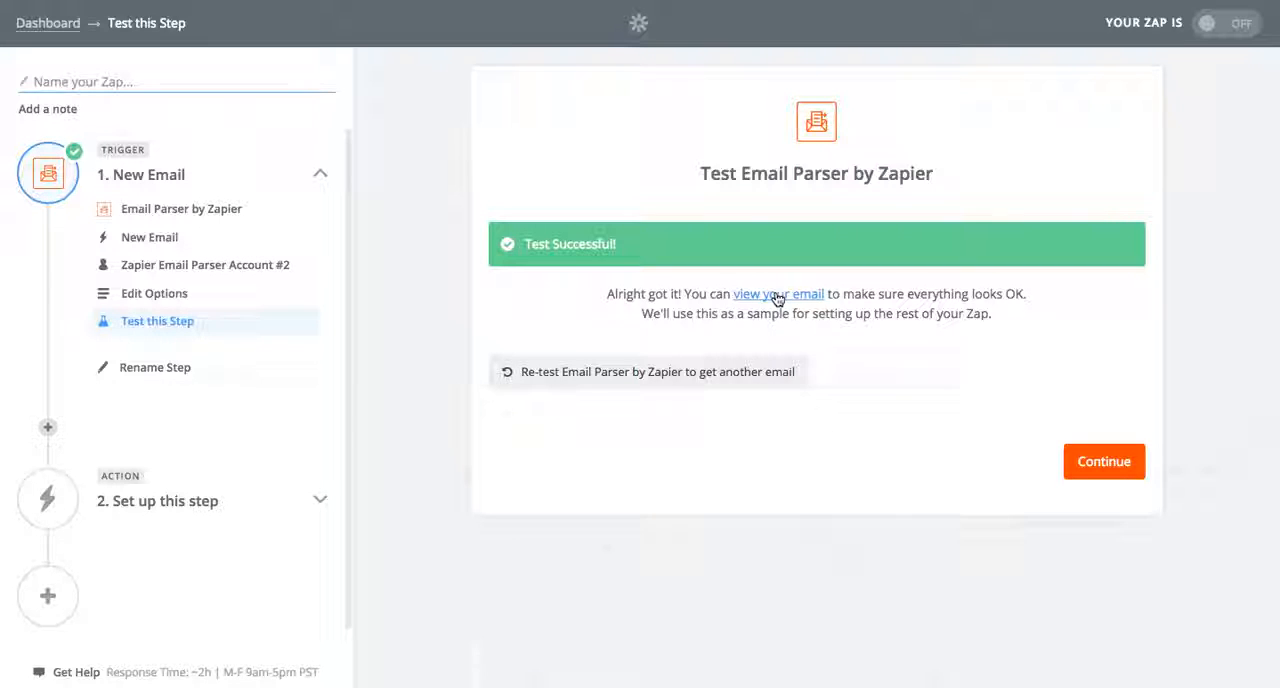
Examine the fetched sample email, checking its template and the parsed organization, deal value and contact person
{"action": "left_click", "coordinate": [778, 294]}
{"action": "scroll", "coordinate": [740, 490], "scroll_direction": "down", "scroll_amount": 3}
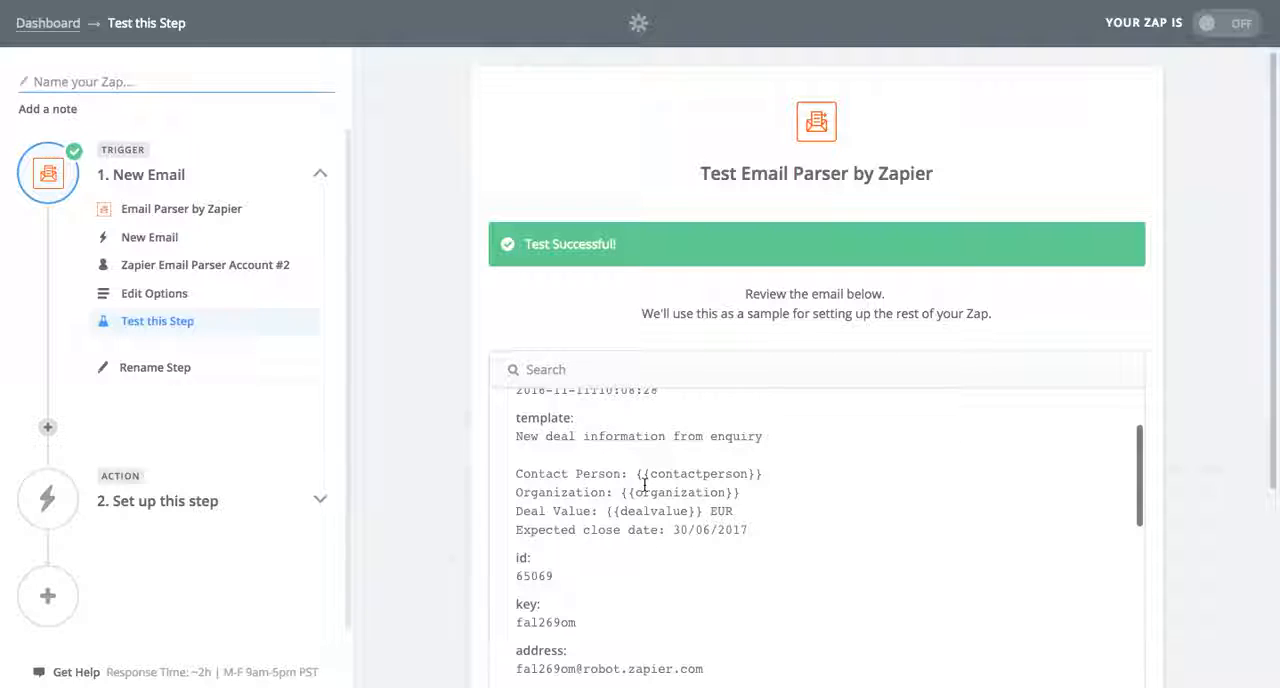
{"action": "scroll", "coordinate": [644, 485], "scroll_direction": "up", "scroll_amount": 2}
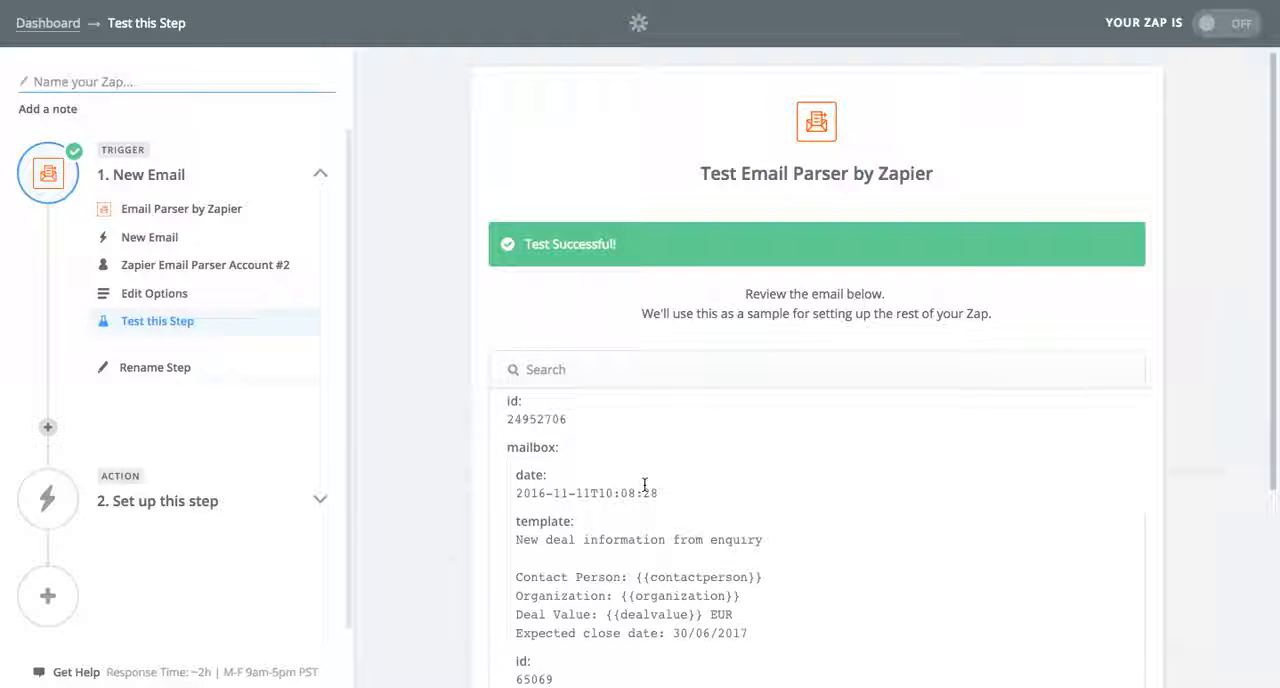
{"action": "scroll", "coordinate": [644, 485], "scroll_direction": "down", "scroll_amount": 2}
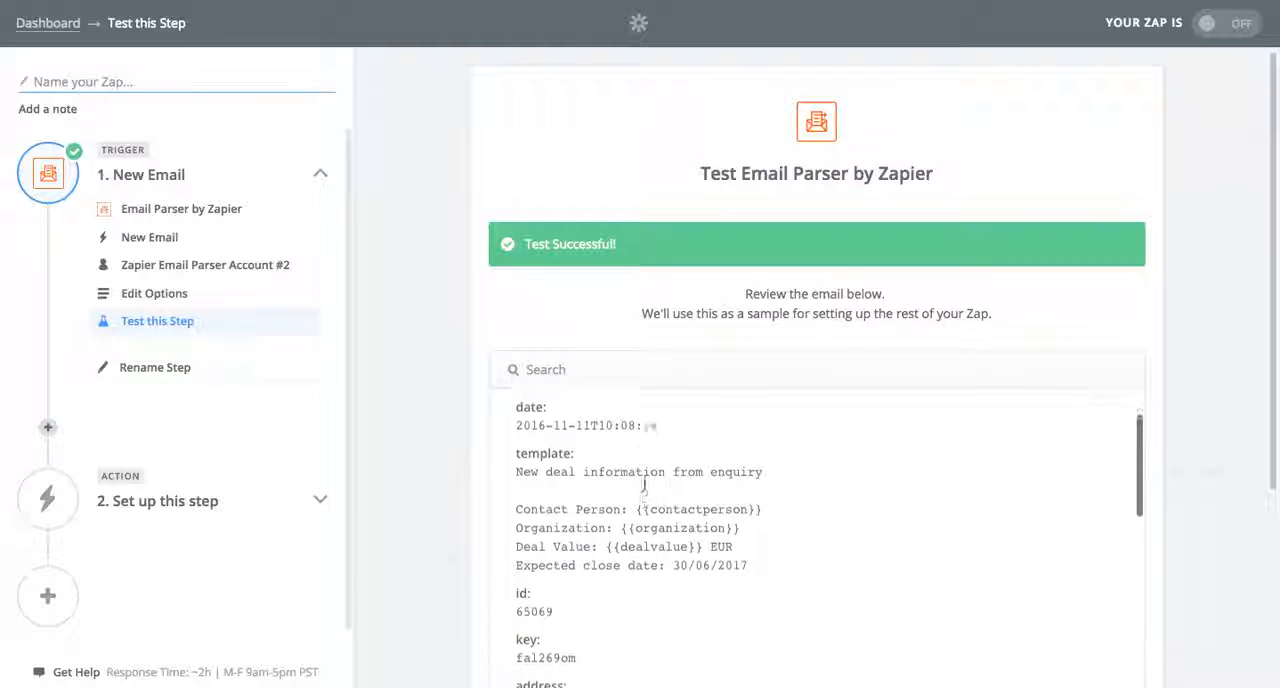
{"action": "scroll", "coordinate": [644, 485], "scroll_direction": "down", "scroll_amount": 1}
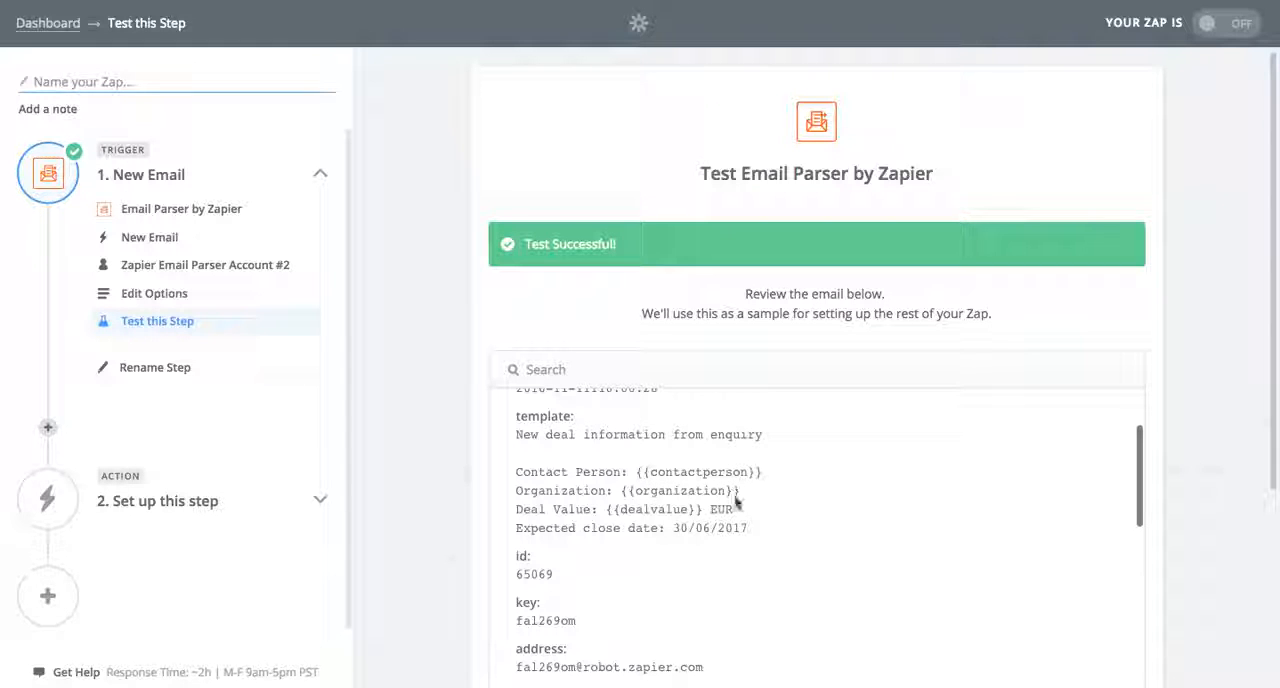
{"action": "scroll", "coordinate": [657, 513], "scroll_direction": "down", "scroll_amount": 5}
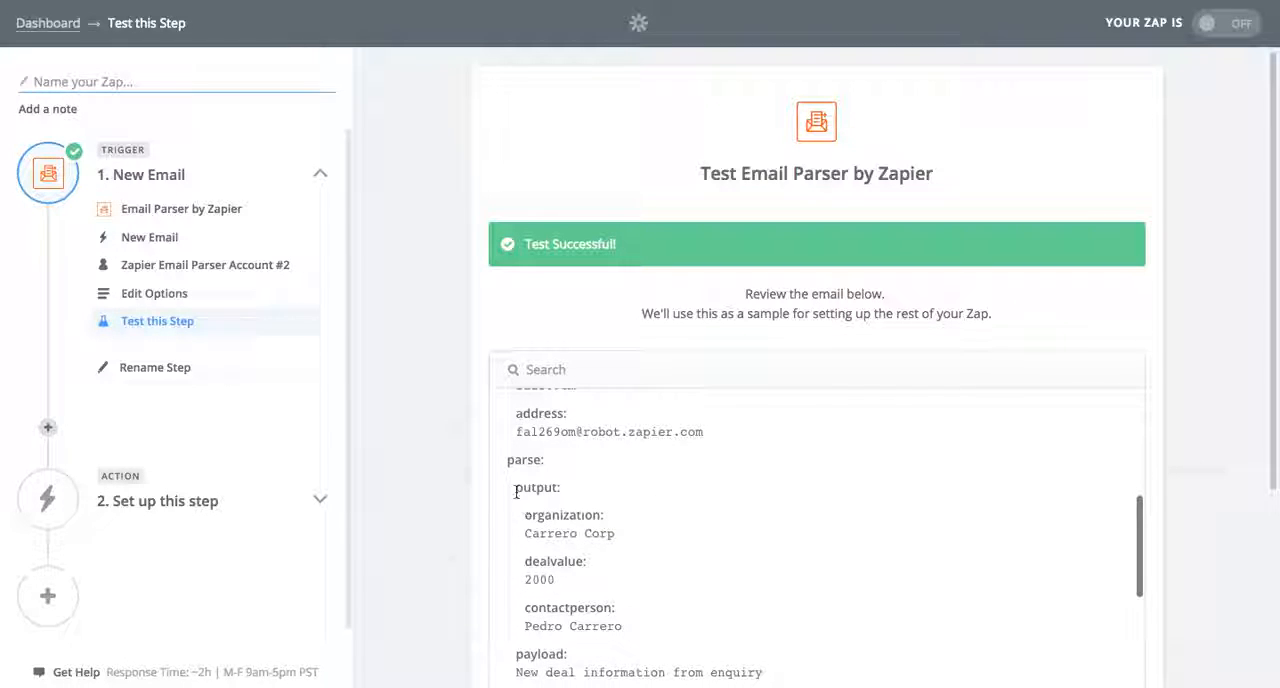
{"action": "scroll", "coordinate": [560, 542], "scroll_direction": "down", "scroll_amount": 2}
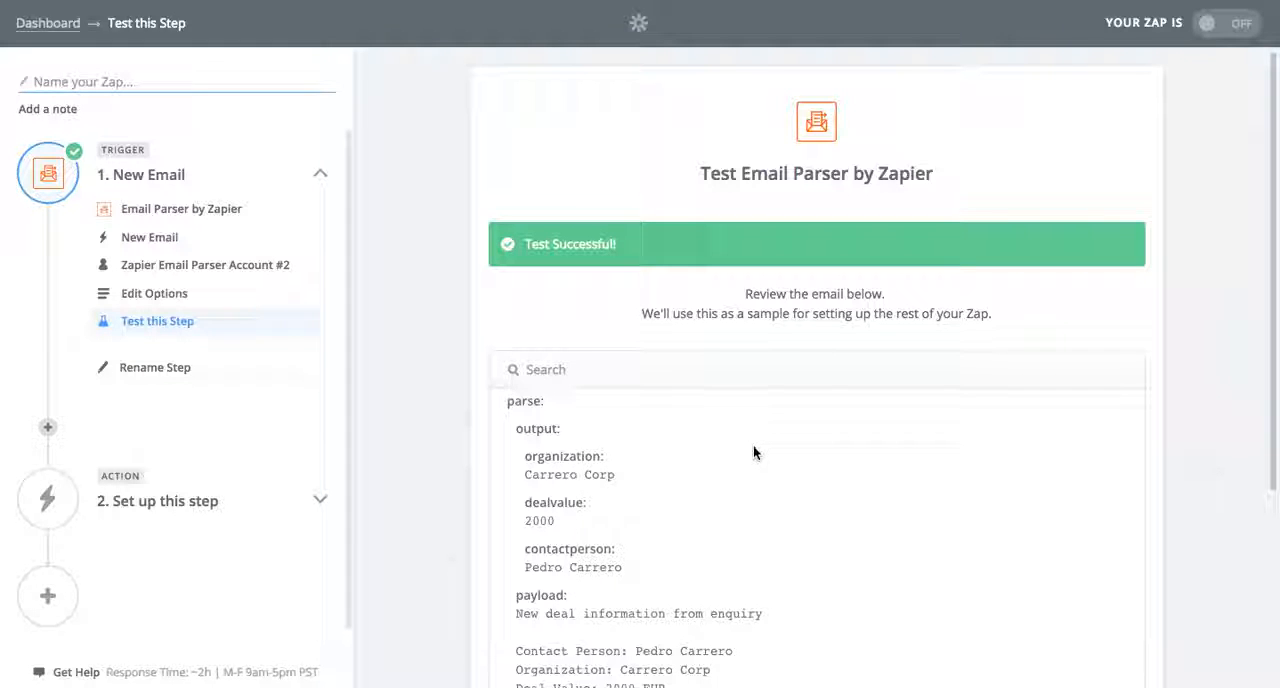
{"action": "scroll", "coordinate": [753, 446], "scroll_direction": "down", "scroll_amount": 5}
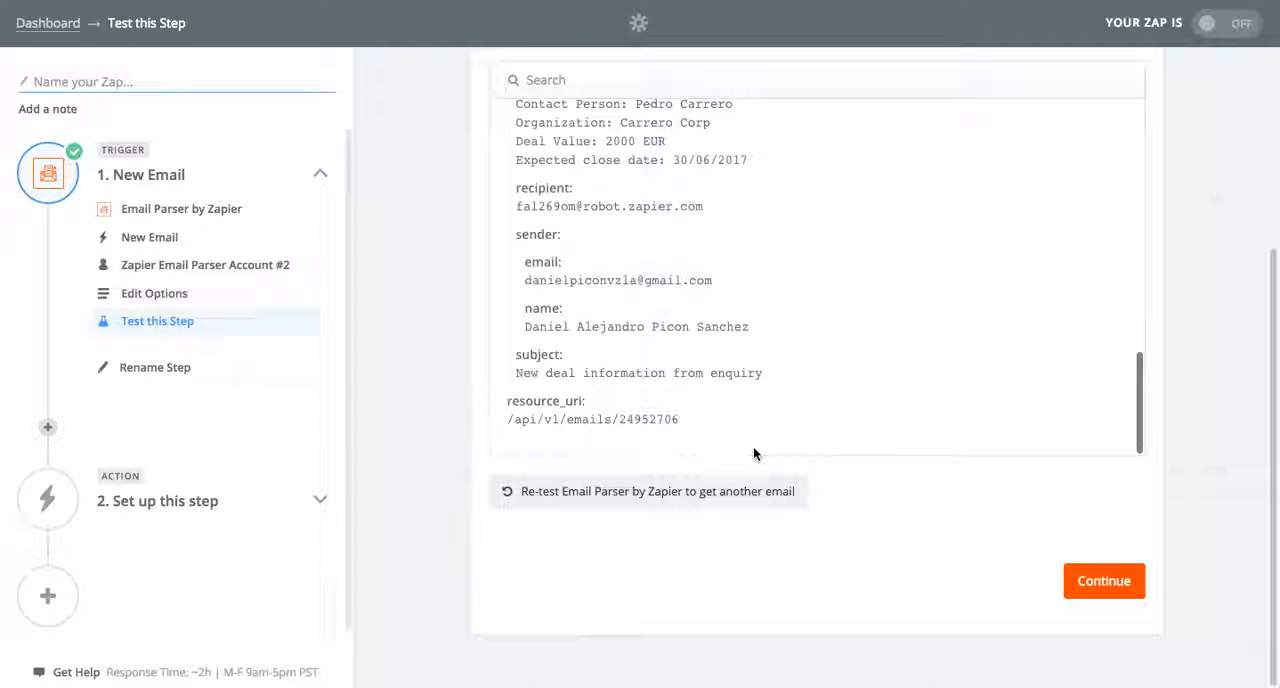
Set up the action step as Pipedrive's Create a Deal, using Pipedrive Account #1
{"action": "left_click", "coordinate": [1095, 580]}
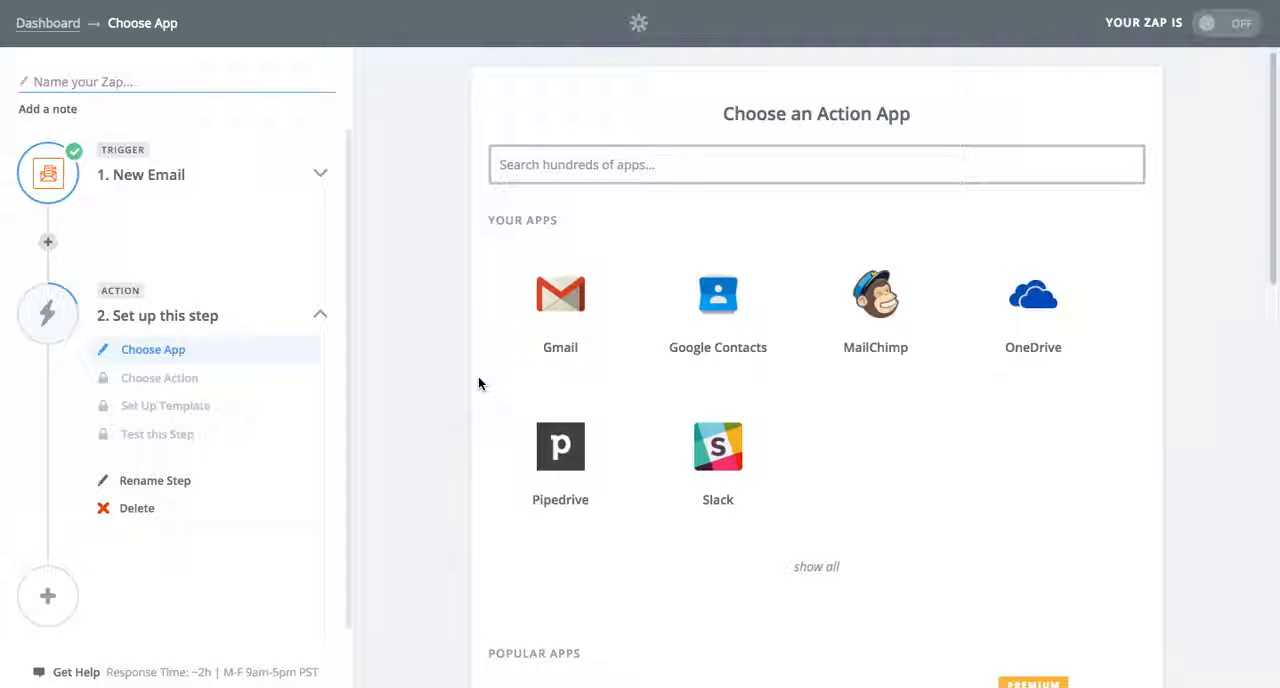
{"action": "left_click", "coordinate": [545, 453]}
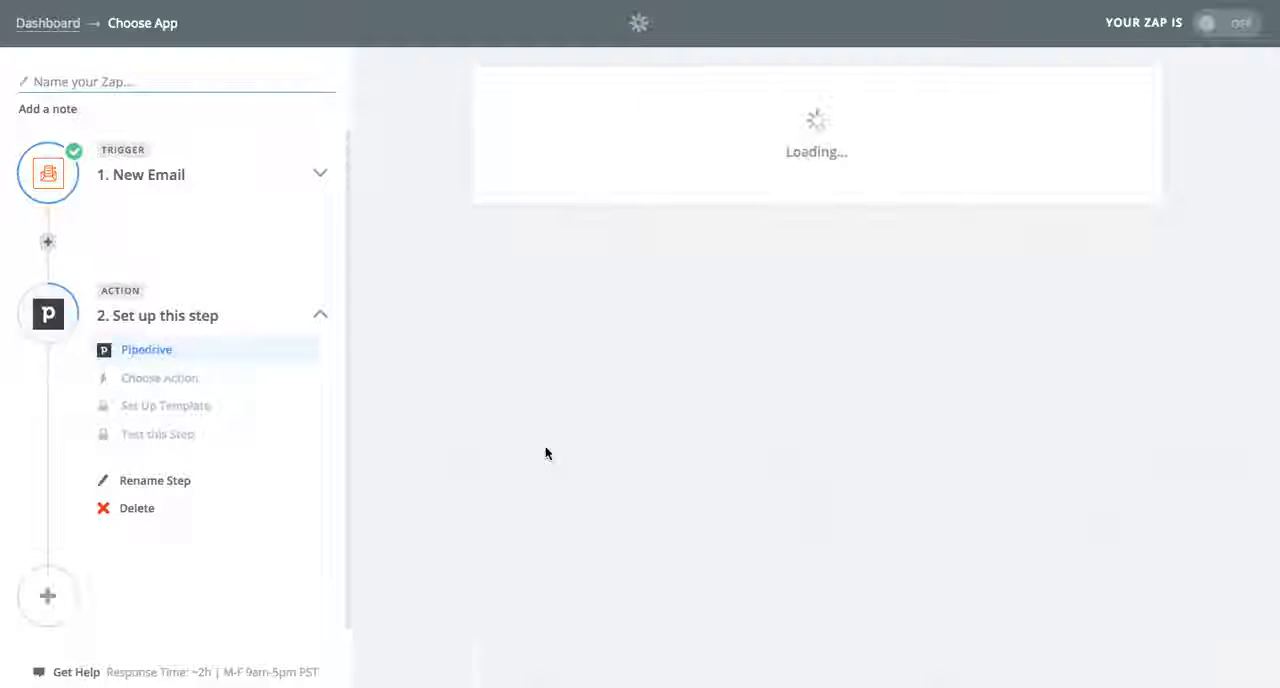
{"action": "left_click", "coordinate": [613, 447]}
{"action": "scroll", "coordinate": [870, 427], "scroll_direction": "down", "scroll_amount": 6}
{"action": "left_click", "coordinate": [1067, 585]}
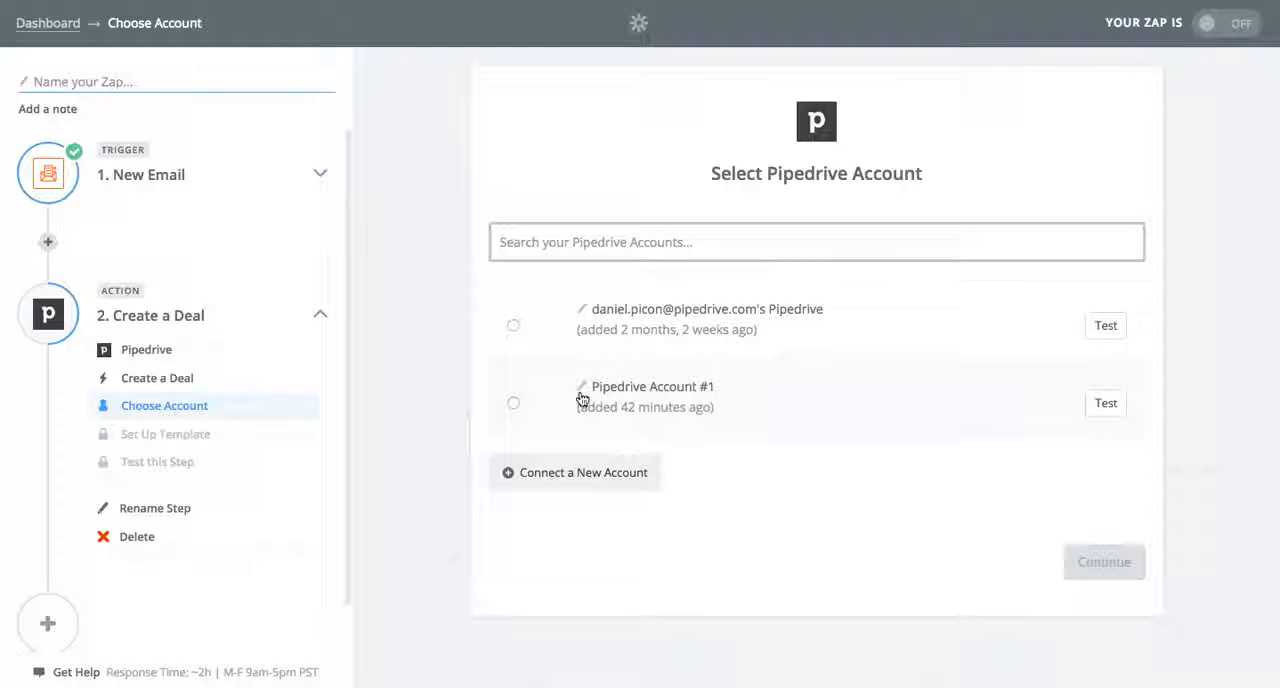
{"action": "left_click", "coordinate": [511, 405]}
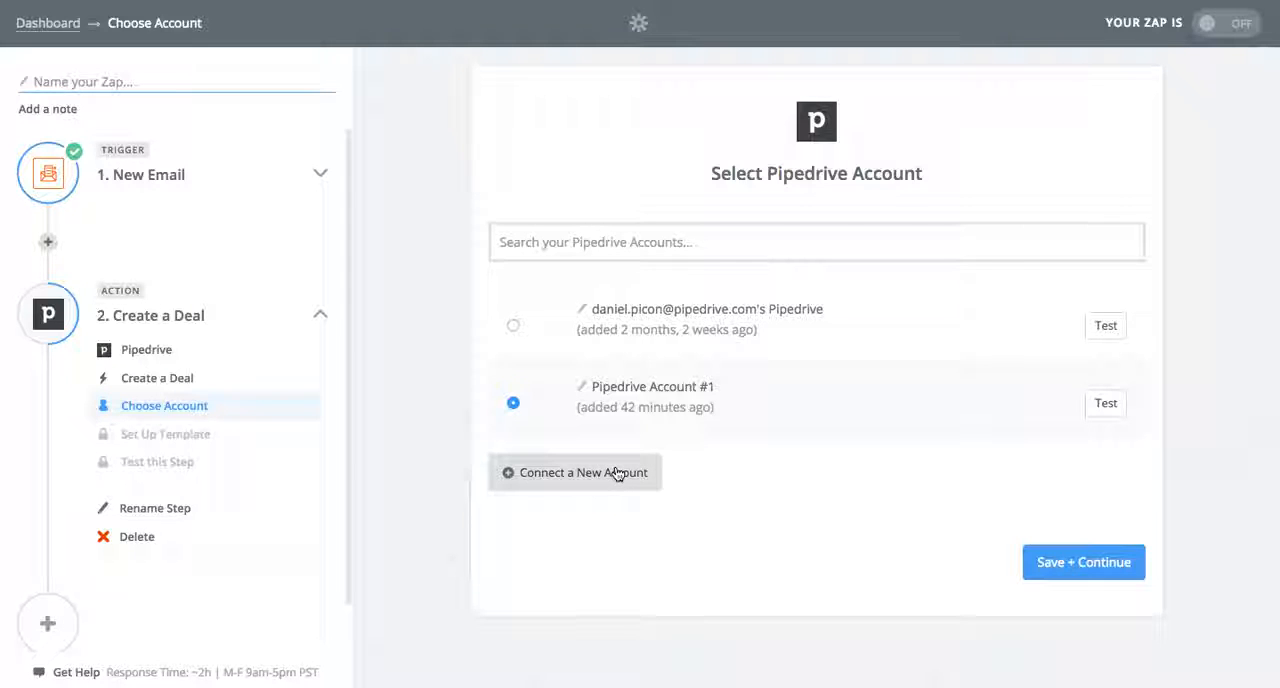
{"action": "left_click", "coordinate": [1077, 561]}
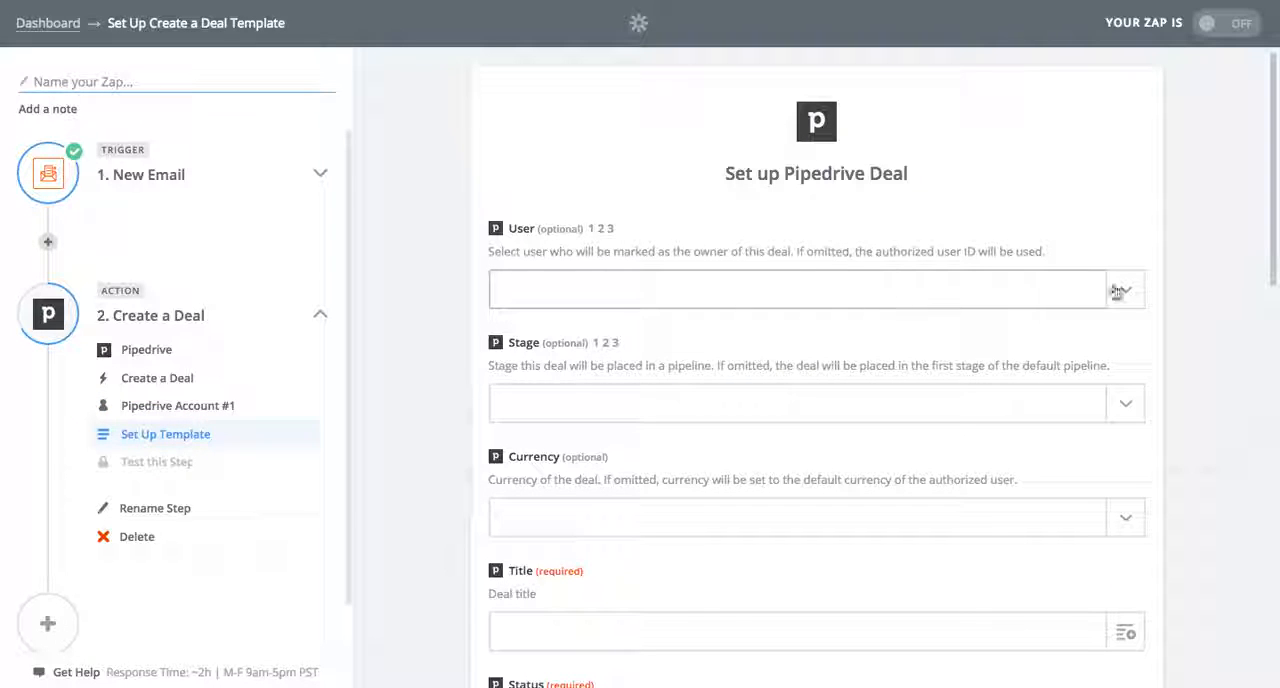
In the deal template, select the account holder as the deal's user and set the stage to Lead In (new pipe)
{"action": "left_click", "coordinate": [1127, 296]}
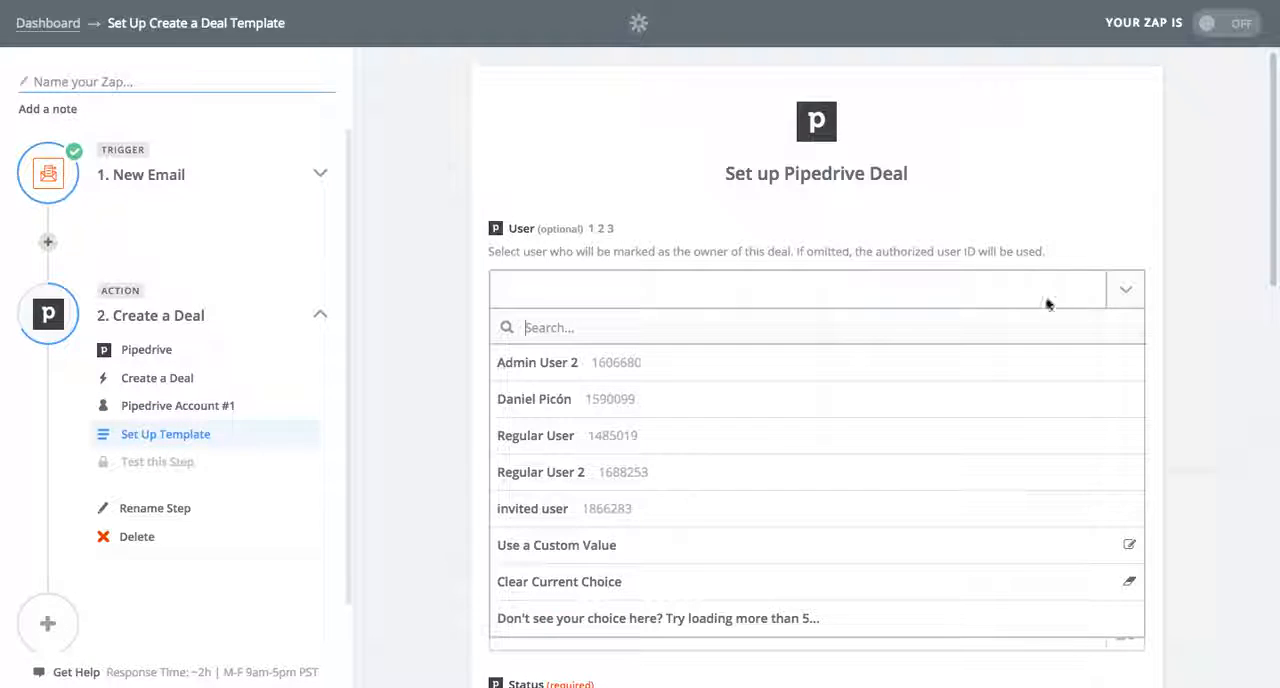
{"action": "left_click", "coordinate": [813, 405]}
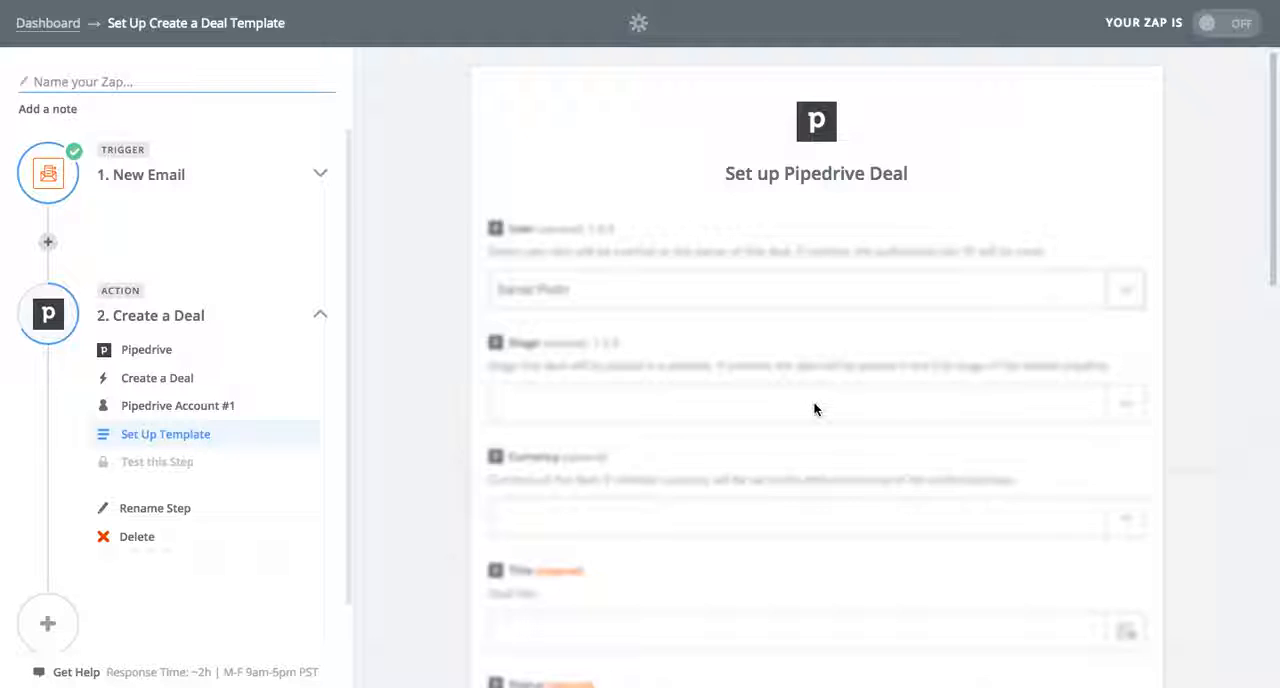
{"action": "left_click", "coordinate": [1127, 405]}
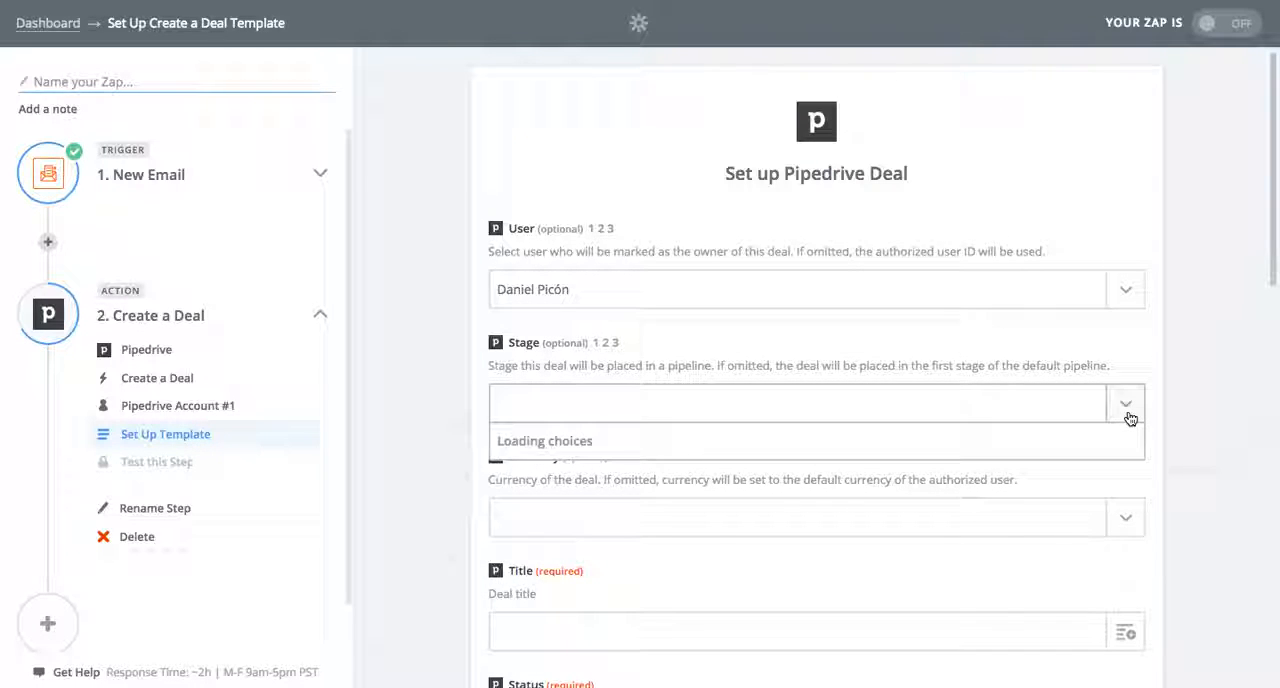
{"action": "scroll", "coordinate": [720, 562], "scroll_direction": "down", "scroll_amount": 2}
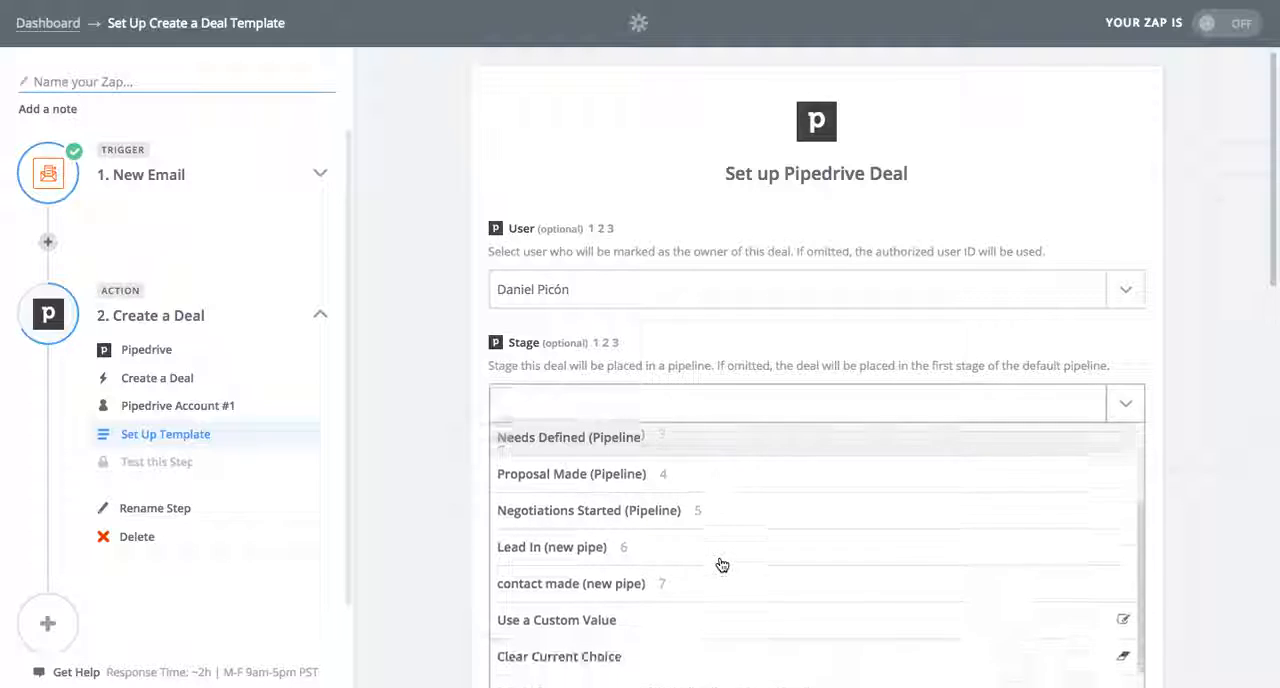
{"action": "scroll", "coordinate": [721, 565], "scroll_direction": "down", "scroll_amount": 1}
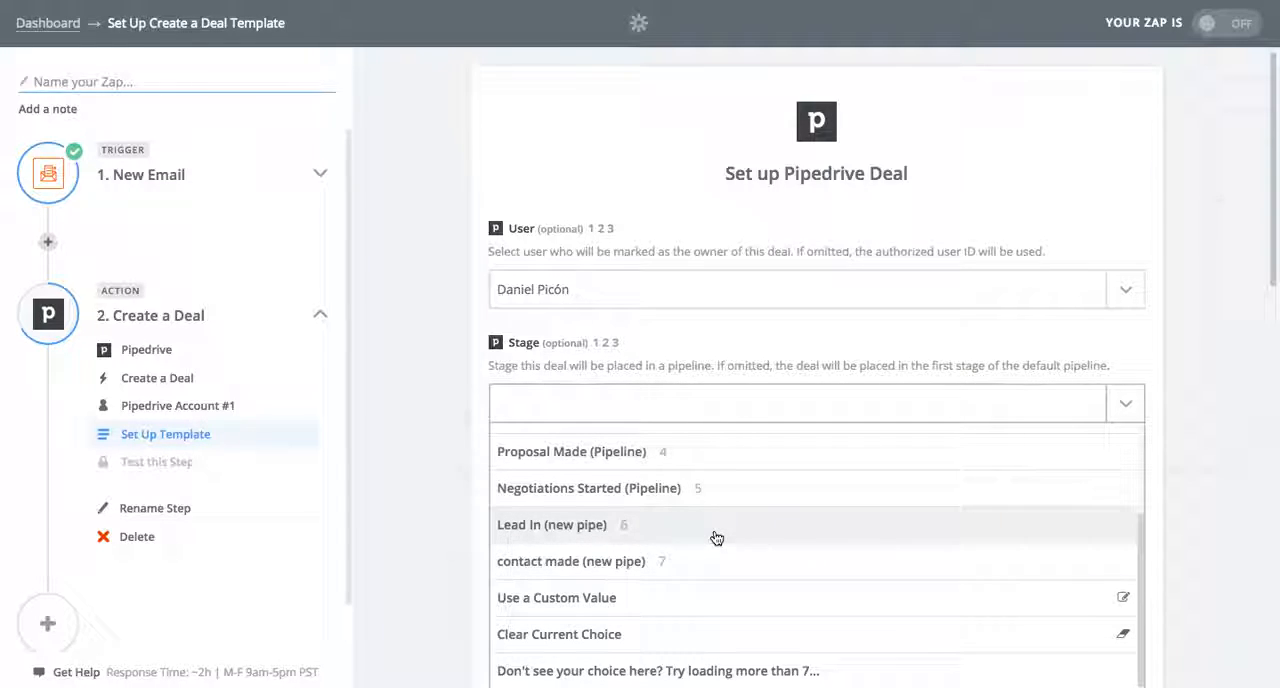
{"action": "left_click", "coordinate": [604, 529]}
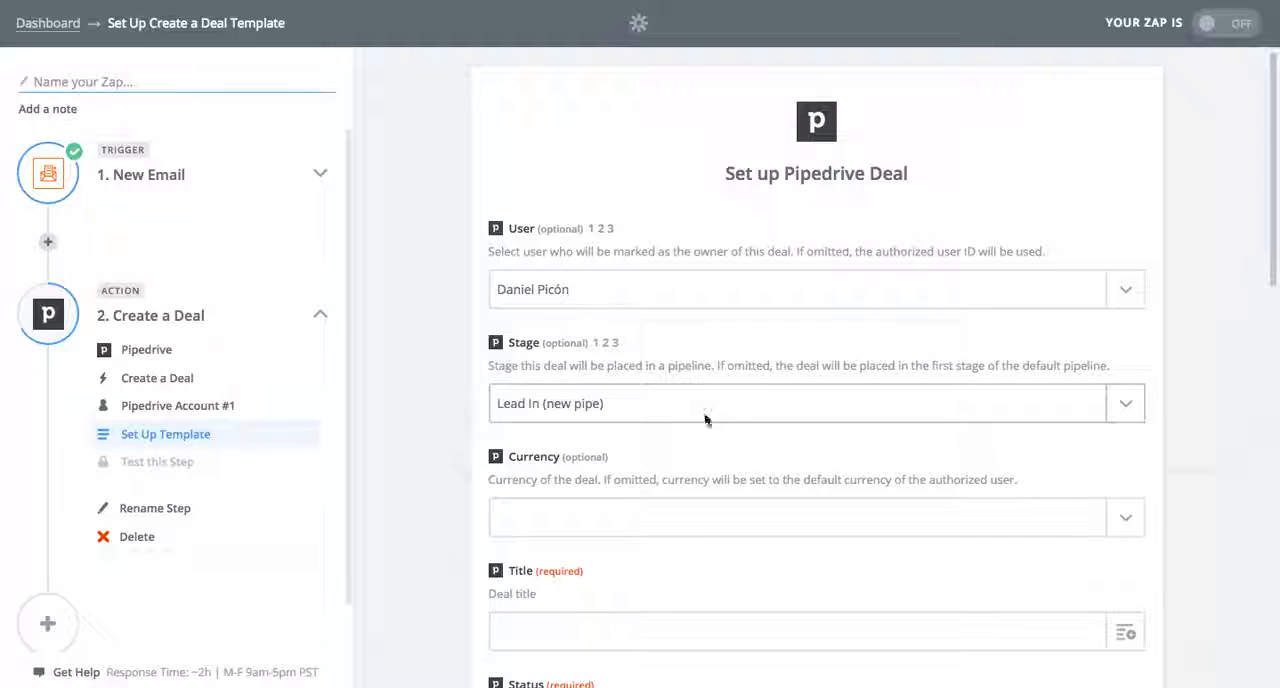
{"action": "left_click", "coordinate": [1122, 519]}
{"action": "left_click", "coordinate": [1157, 480]}
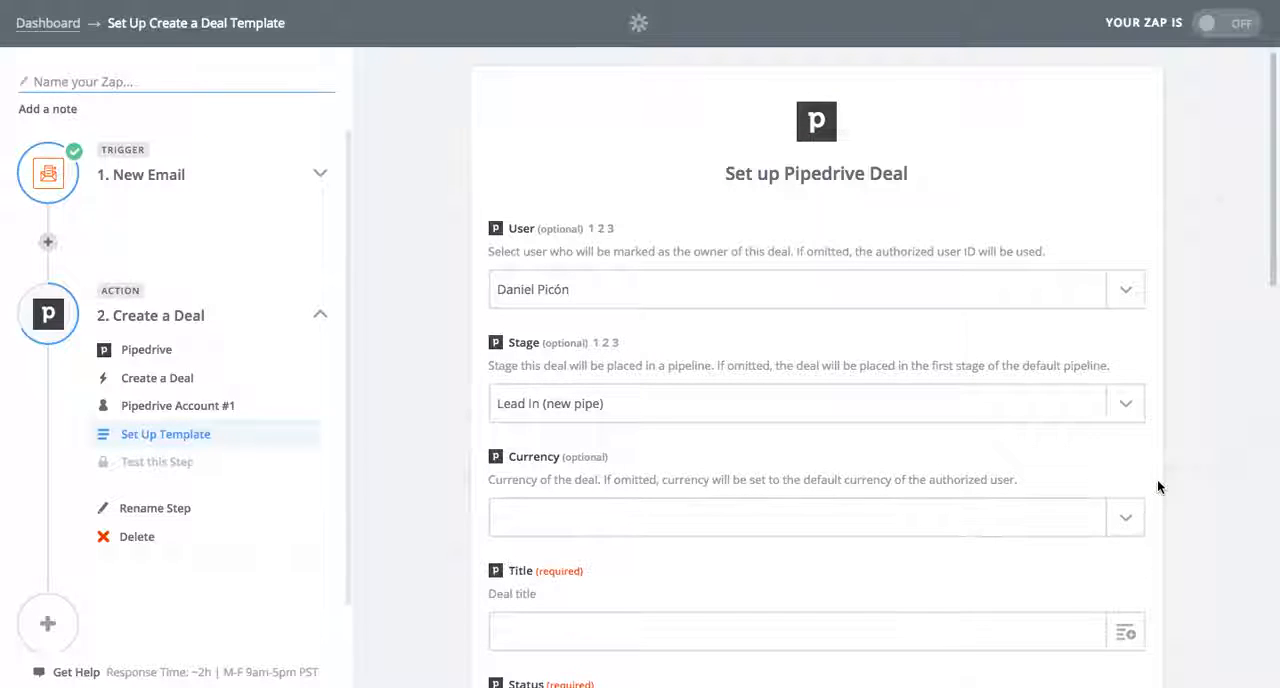
Fill the deal's Title with the Parse Output Contactperson field from the New Email step
{"action": "scroll", "coordinate": [831, 607], "scroll_direction": "down", "scroll_amount": 2}
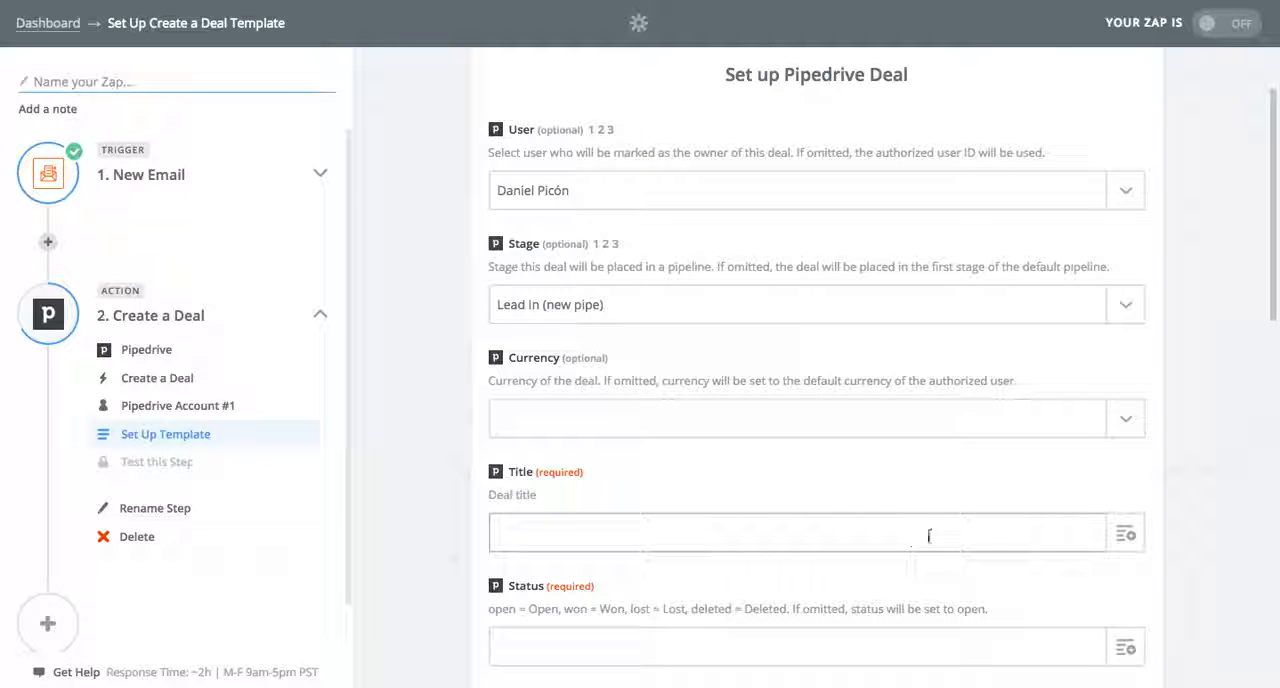
{"action": "left_click", "coordinate": [1125, 536]}
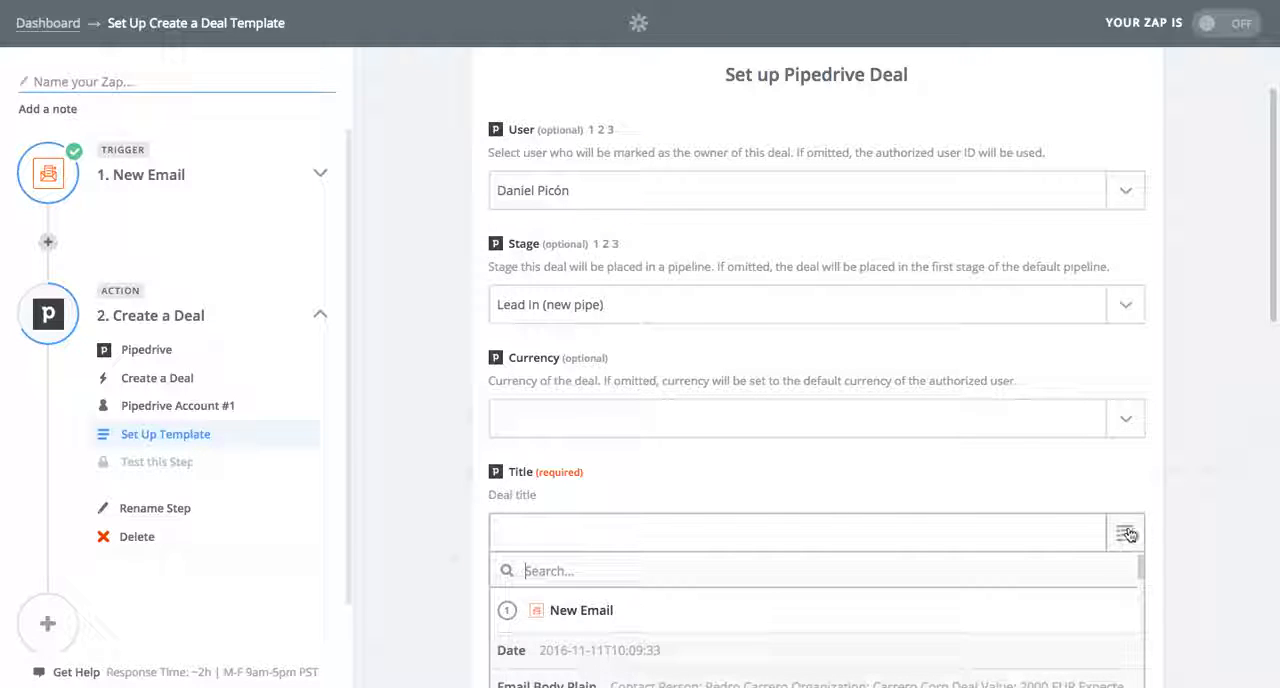
{"action": "left_click", "coordinate": [1163, 497]}
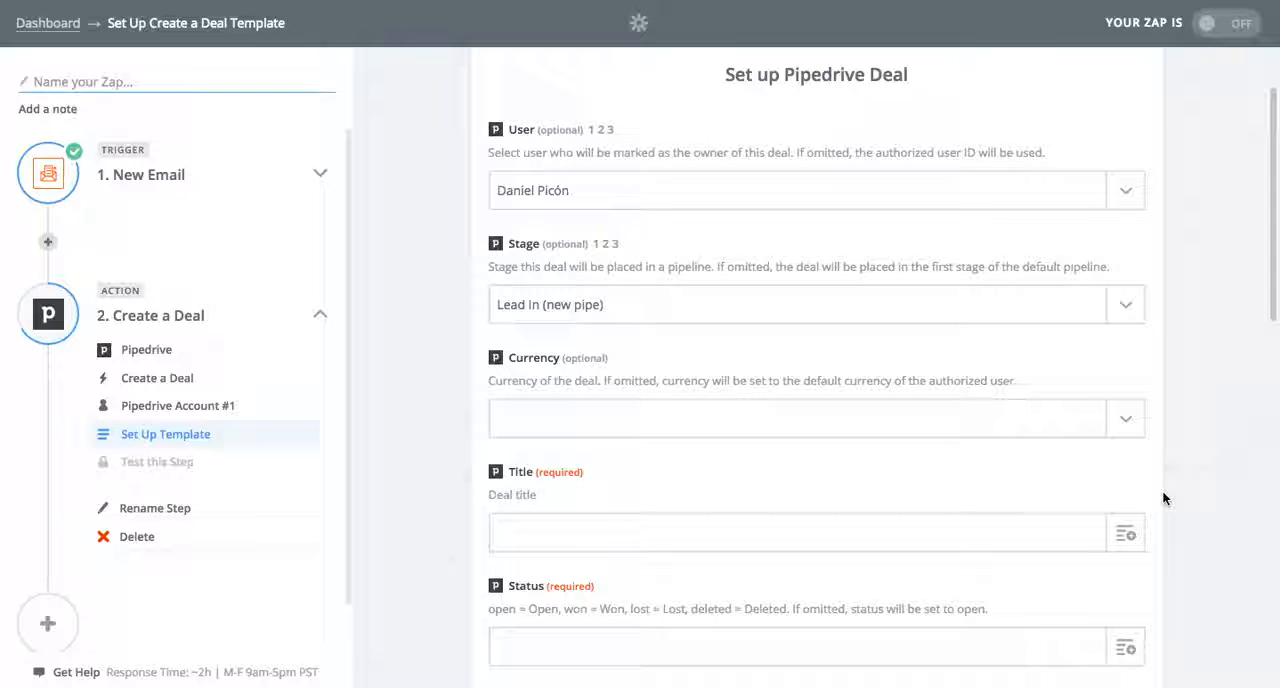
{"action": "left_click", "coordinate": [1132, 530]}
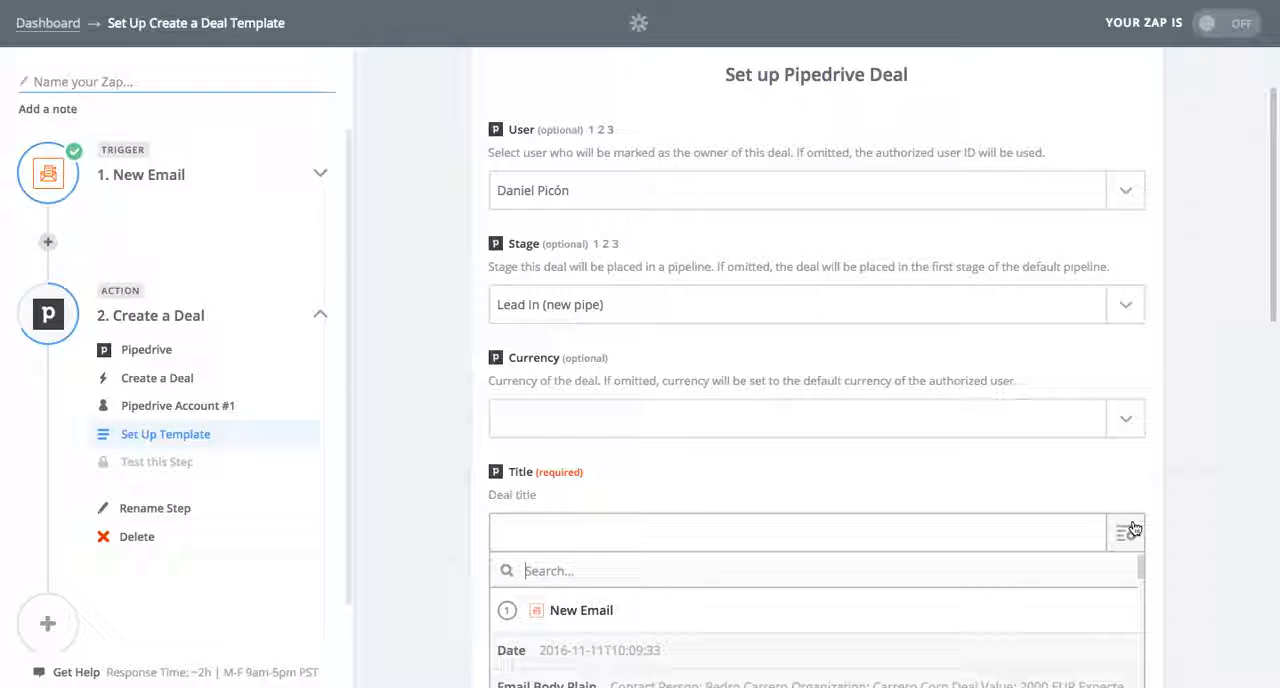
{"action": "type", "text": "output"}
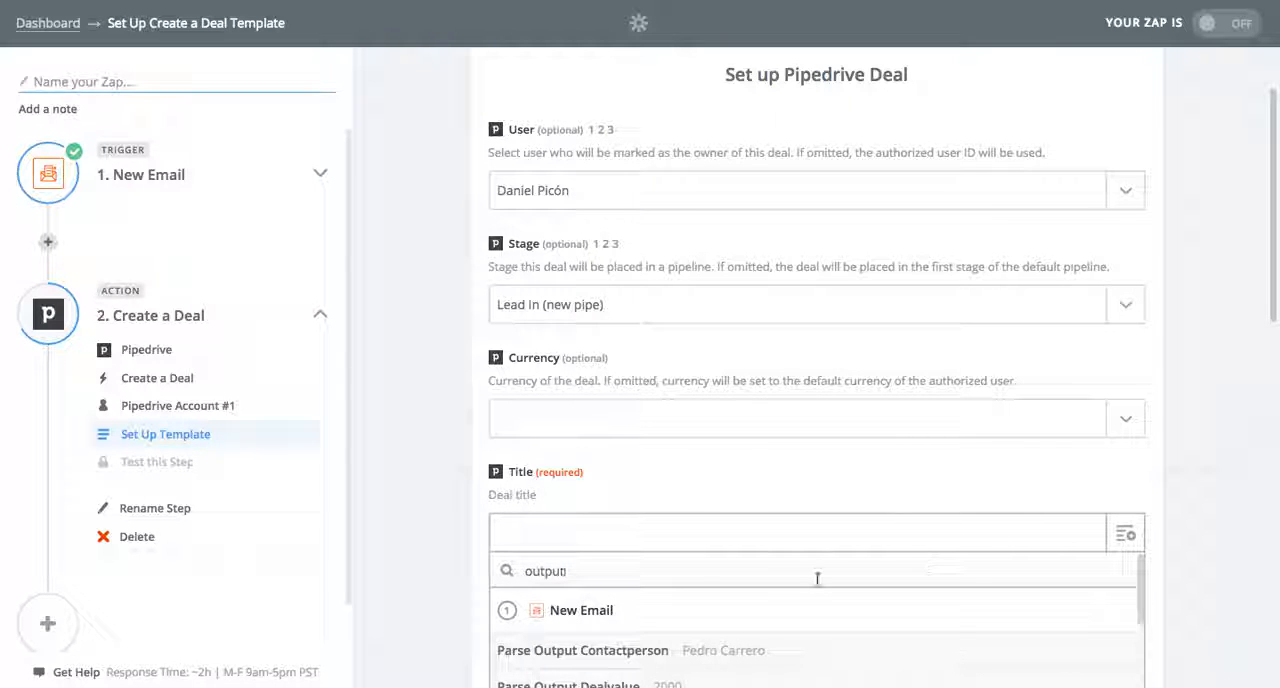
{"action": "scroll", "coordinate": [817, 580], "scroll_direction": "down", "scroll_amount": 3}
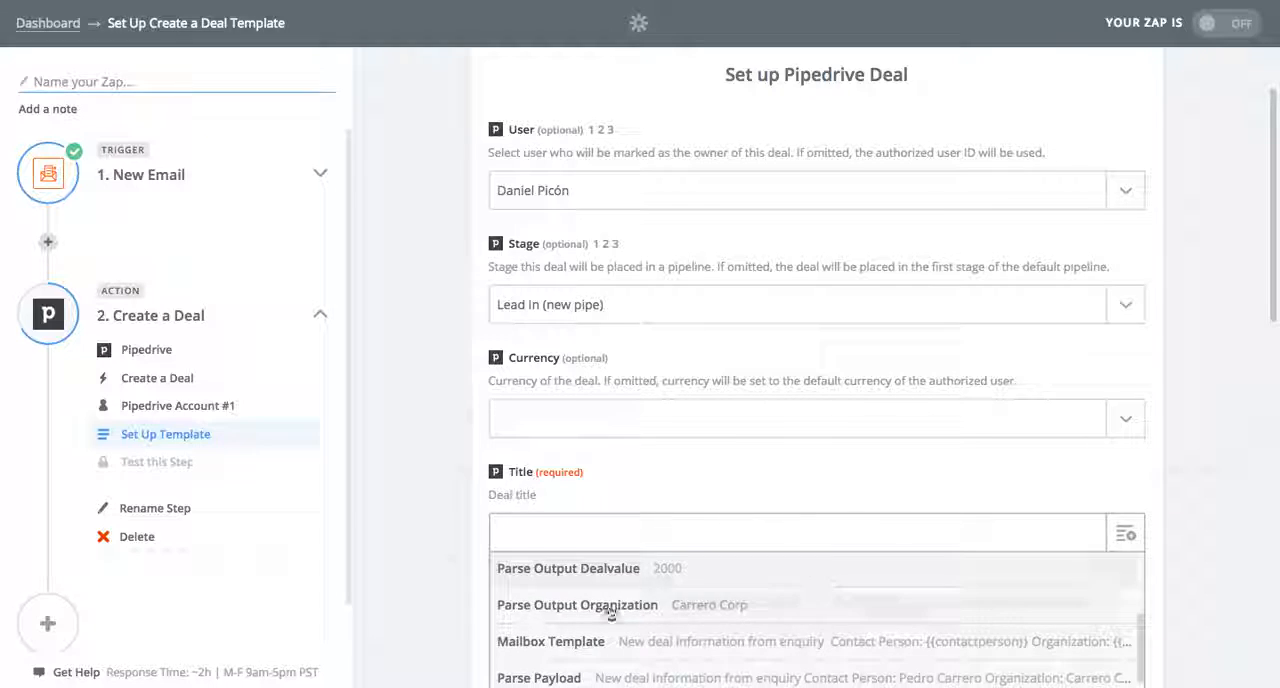
{"action": "scroll", "coordinate": [449, 590], "scroll_direction": "down", "scroll_amount": 2}
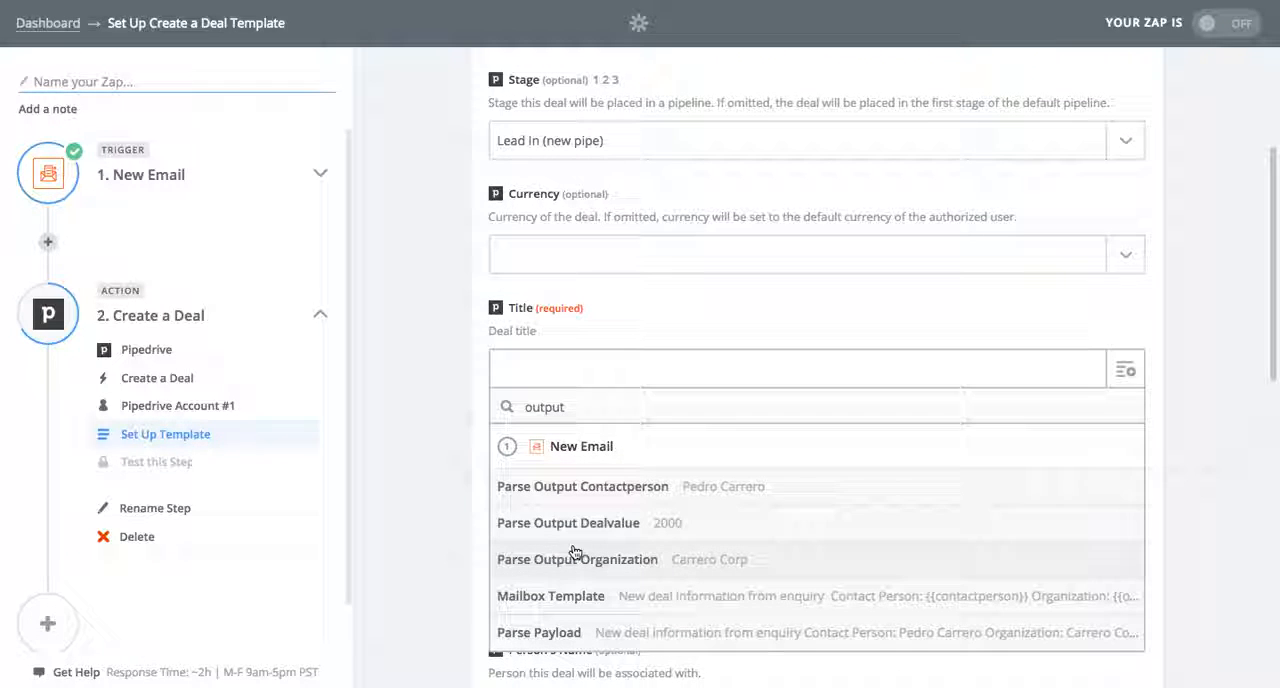
{"action": "left_click", "coordinate": [643, 493]}
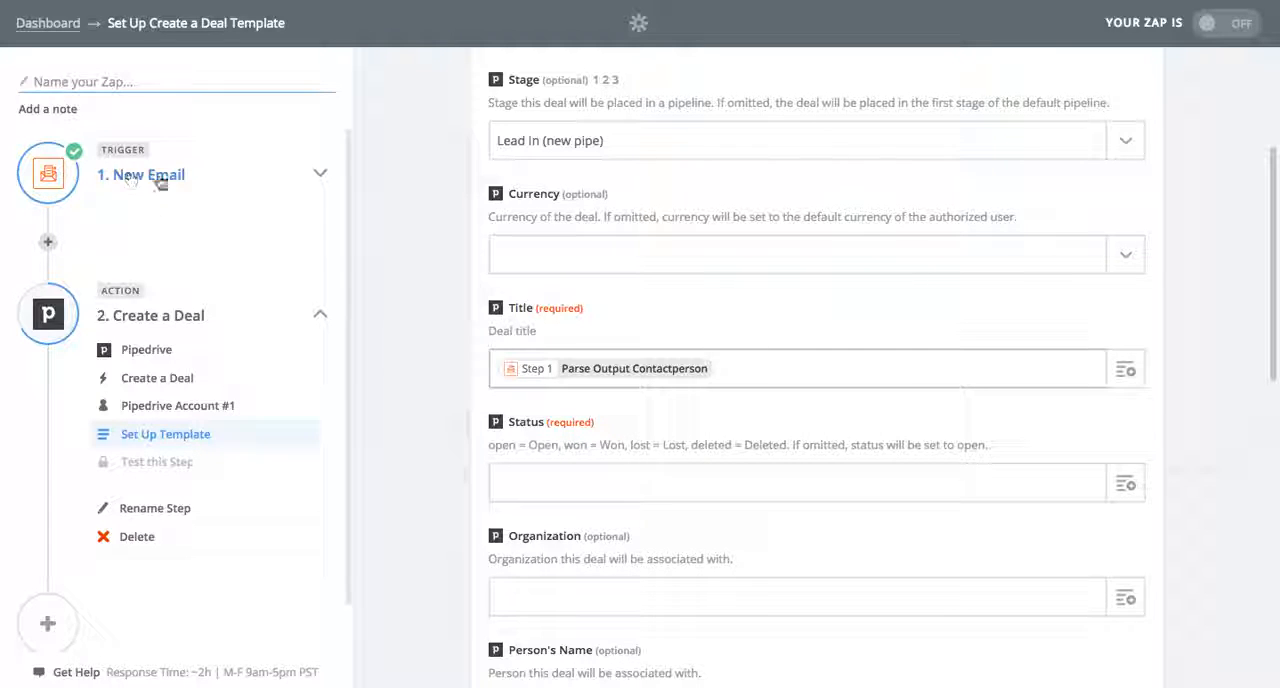
Fill the deal's Organization with the Parse Output Organization field from the New Email step
{"action": "scroll", "coordinate": [755, 490], "scroll_direction": "down", "scroll_amount": 2}
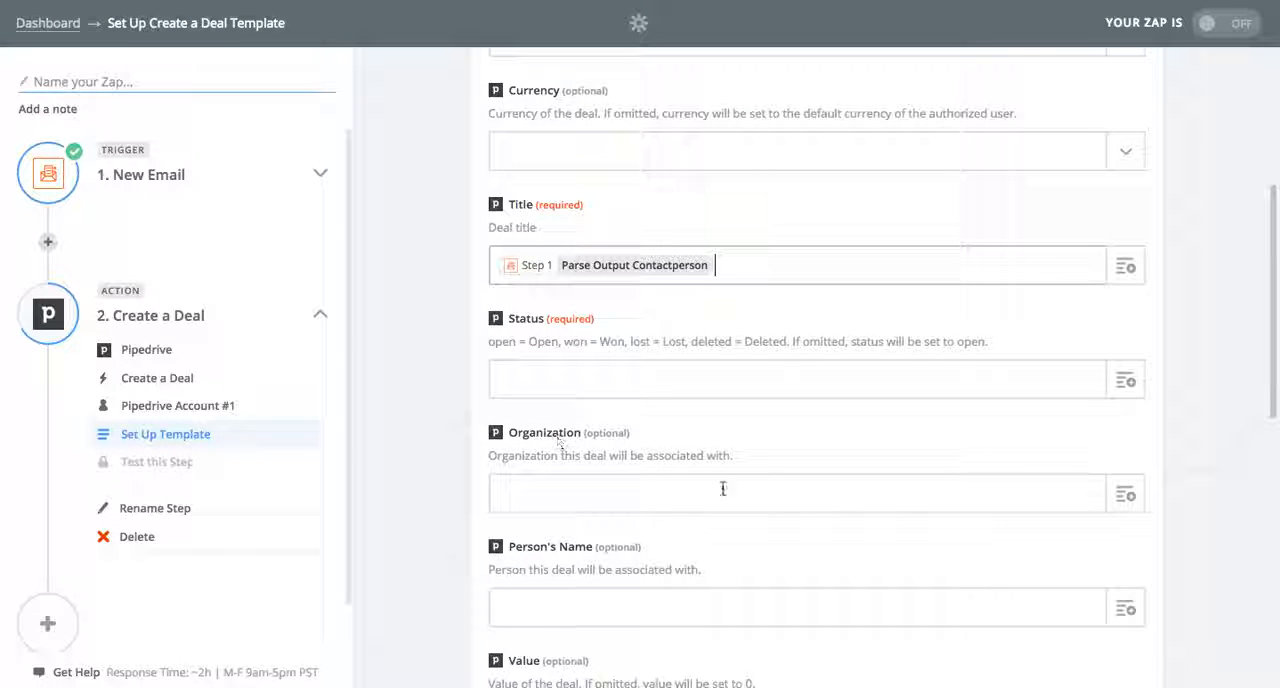
{"action": "left_click", "coordinate": [640, 493]}
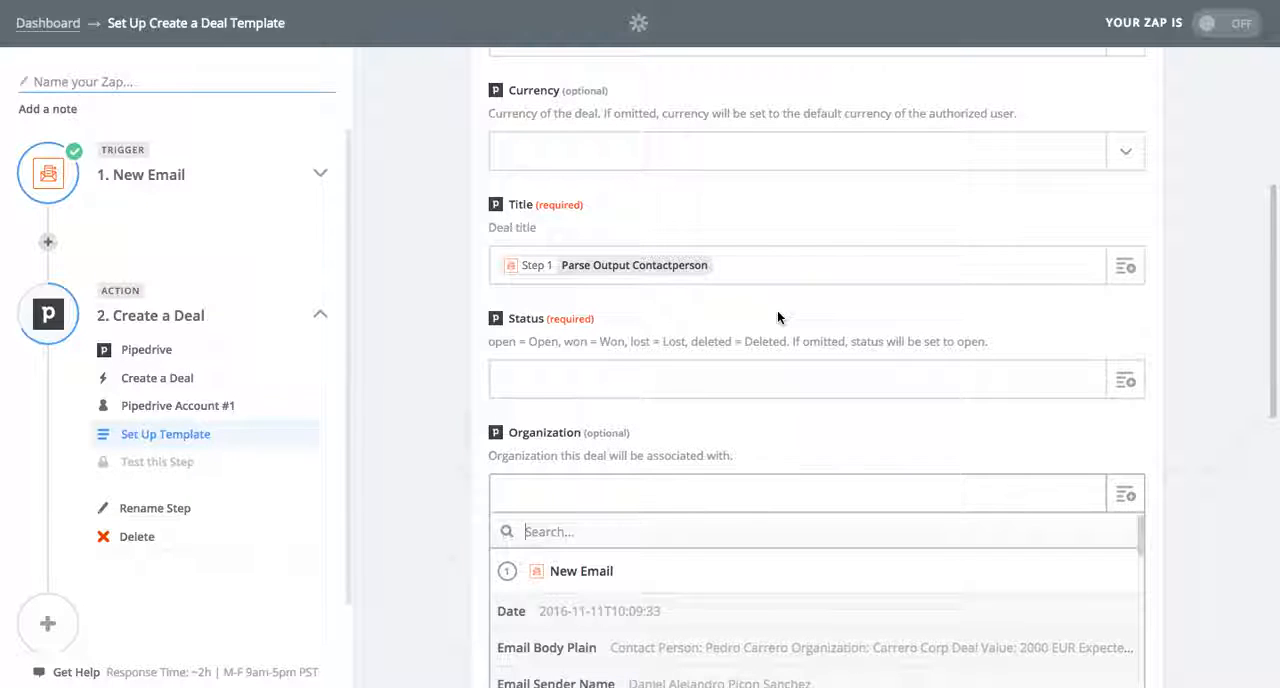
{"action": "type", "text": "output"}
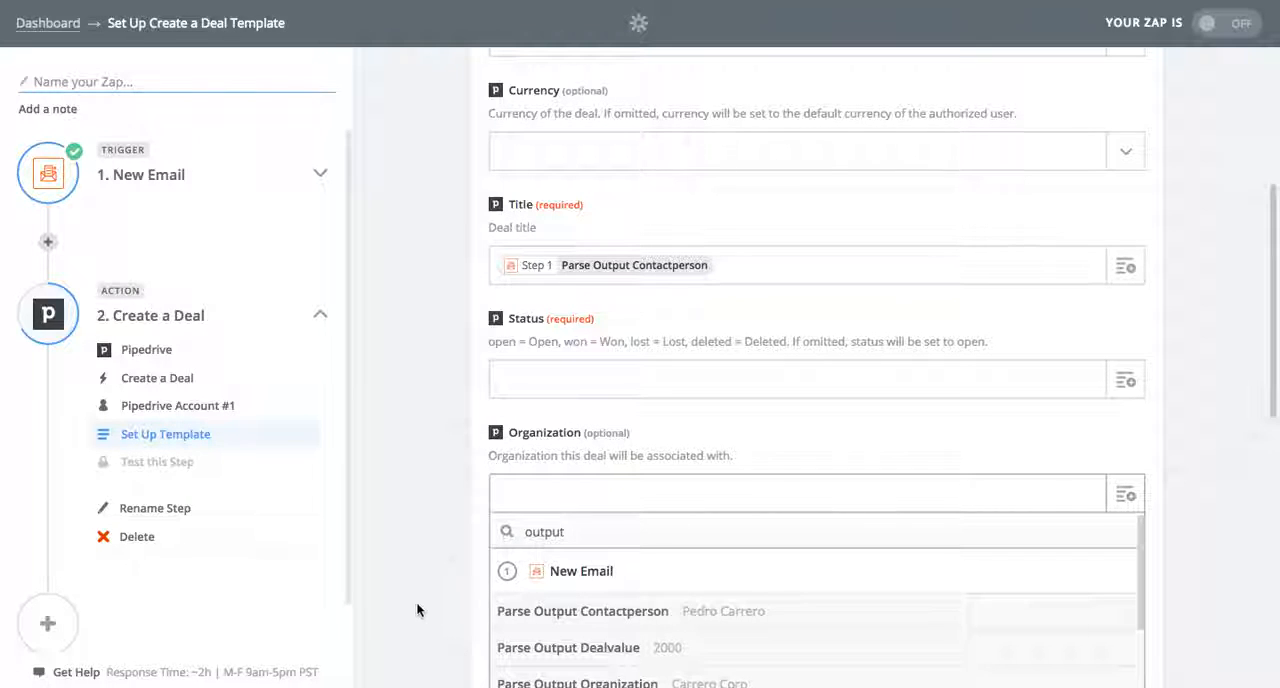
{"action": "scroll", "coordinate": [417, 604], "scroll_direction": "down", "scroll_amount": 2}
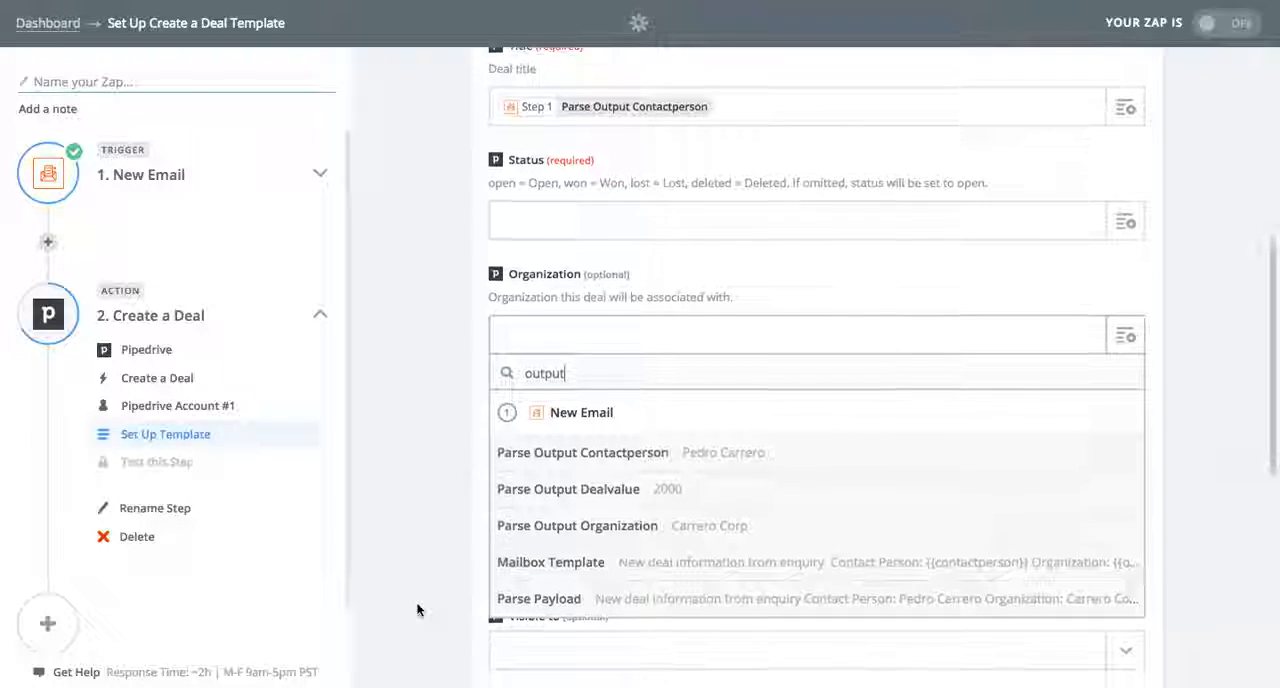
{"action": "left_click", "coordinate": [585, 526]}
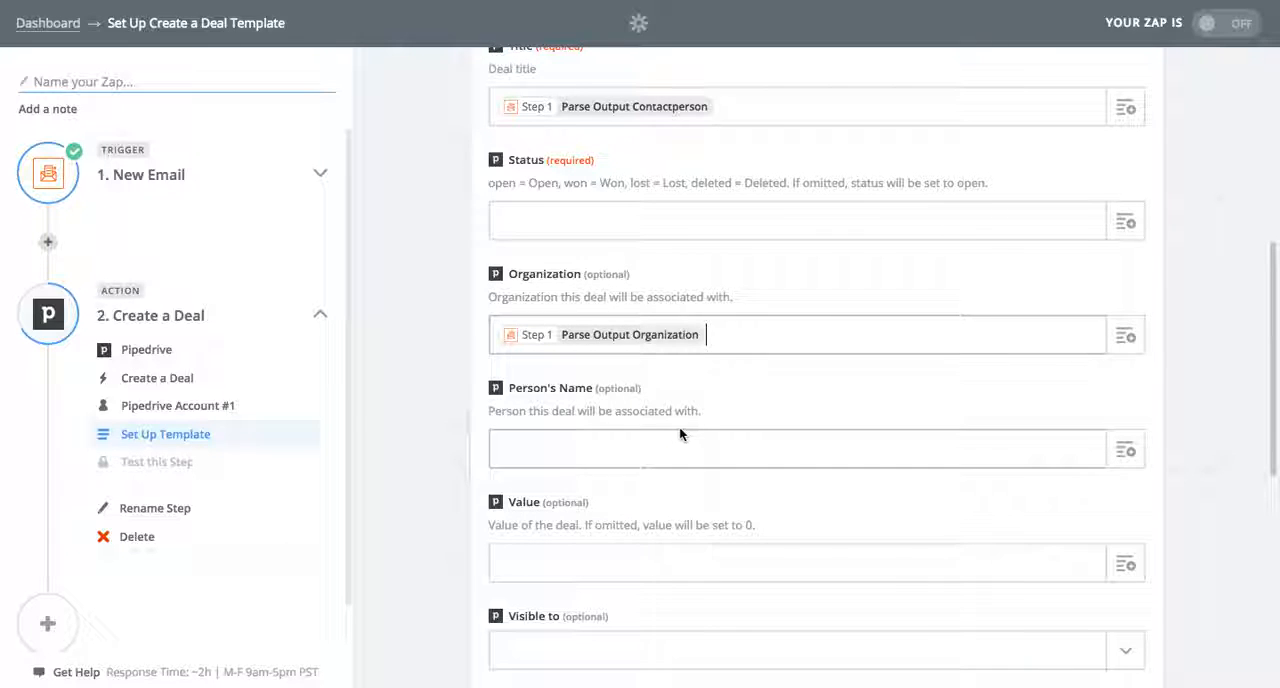
Map the deal's Person's Name to Parse Output Contactperson and its Value to Parse Output Dealvalue
{"action": "left_click", "coordinate": [1127, 450]}
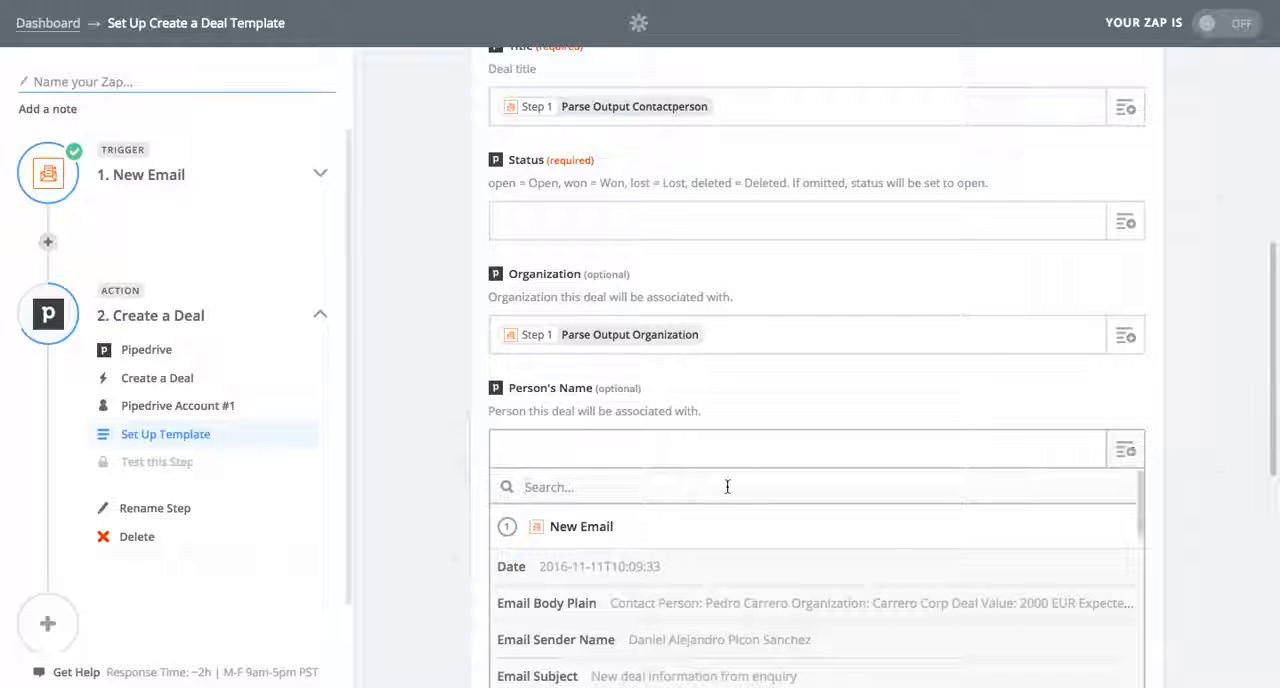
{"action": "type", "text": "output"}
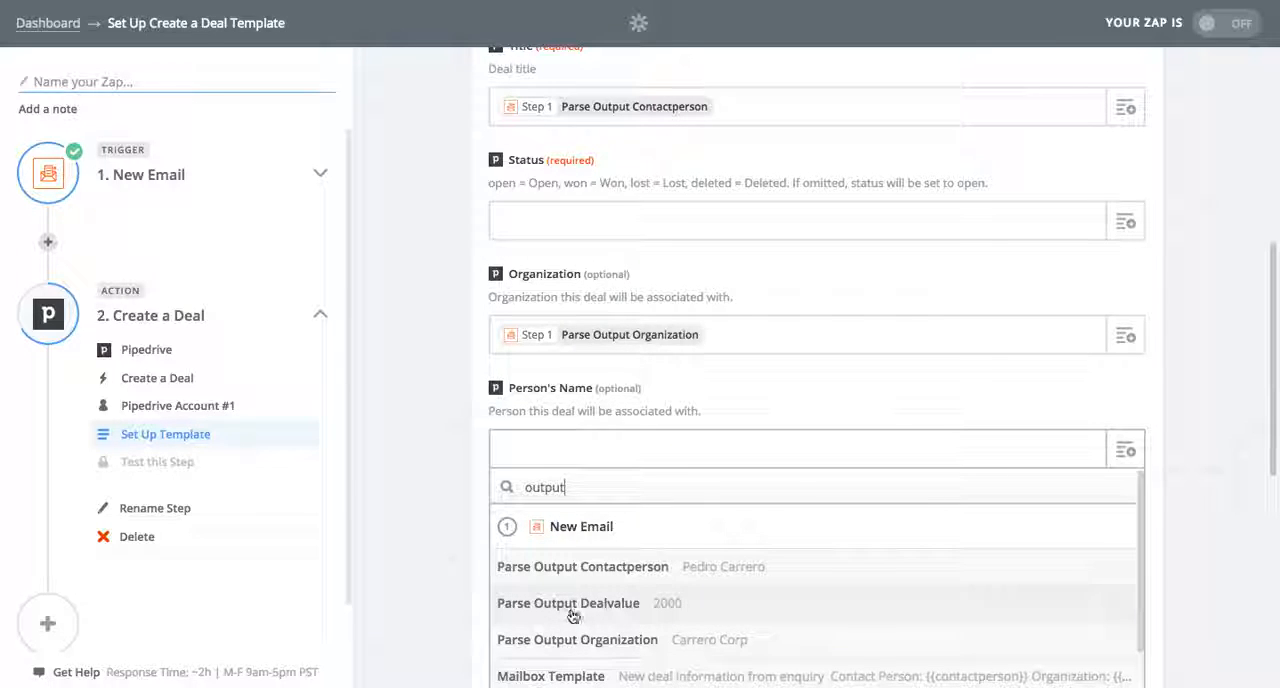
{"action": "left_click", "coordinate": [608, 570]}
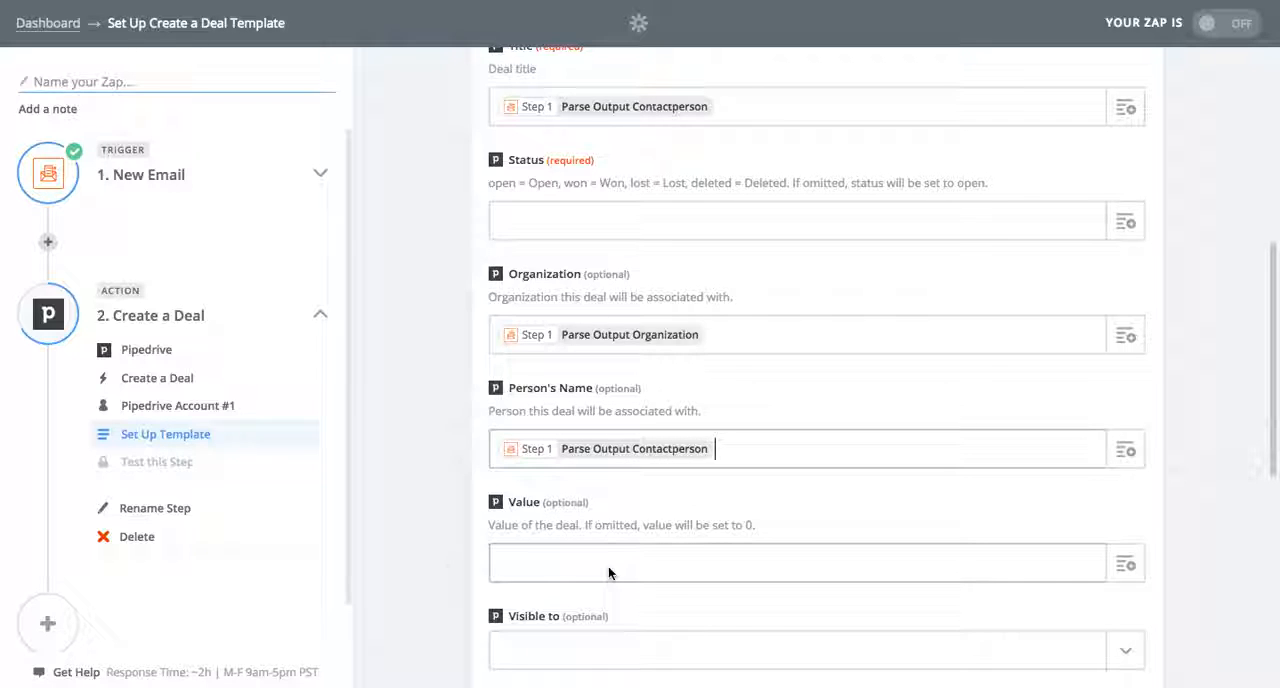
{"action": "scroll", "coordinate": [433, 564], "scroll_direction": "down", "scroll_amount": 1}
{"action": "left_click", "coordinate": [1123, 466]}
{"action": "type", "text": "output"}
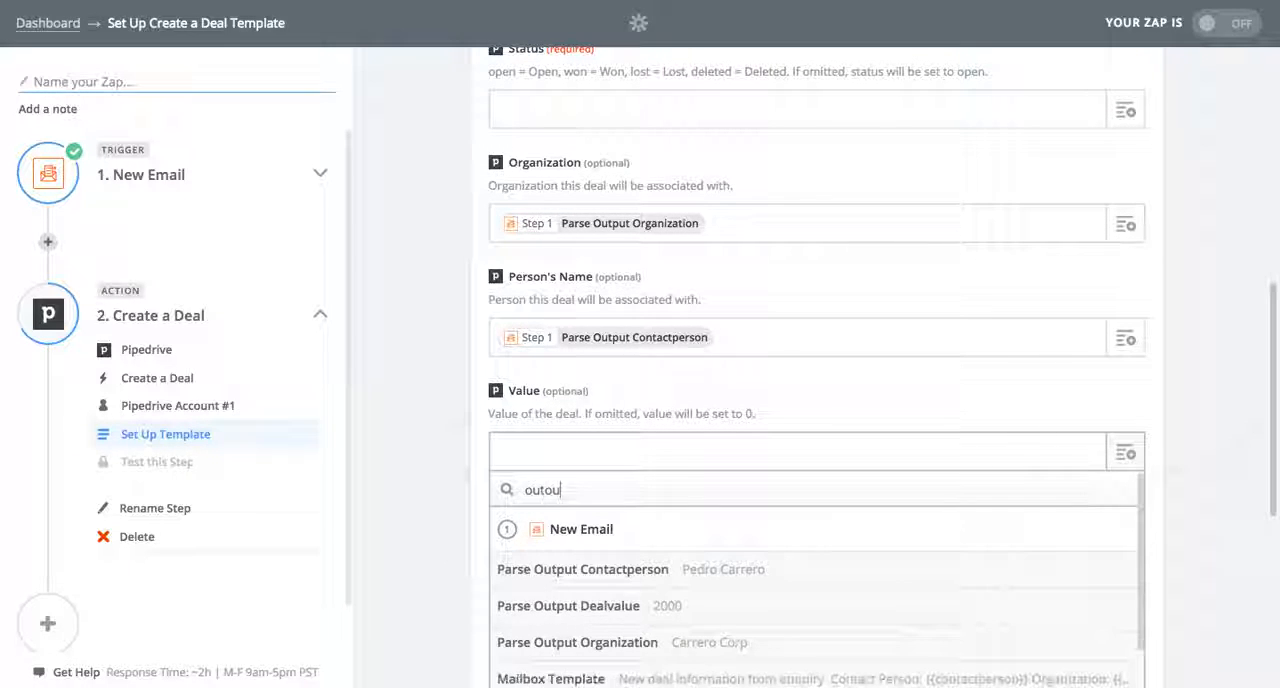
{"action": "left_click", "coordinate": [669, 605]}
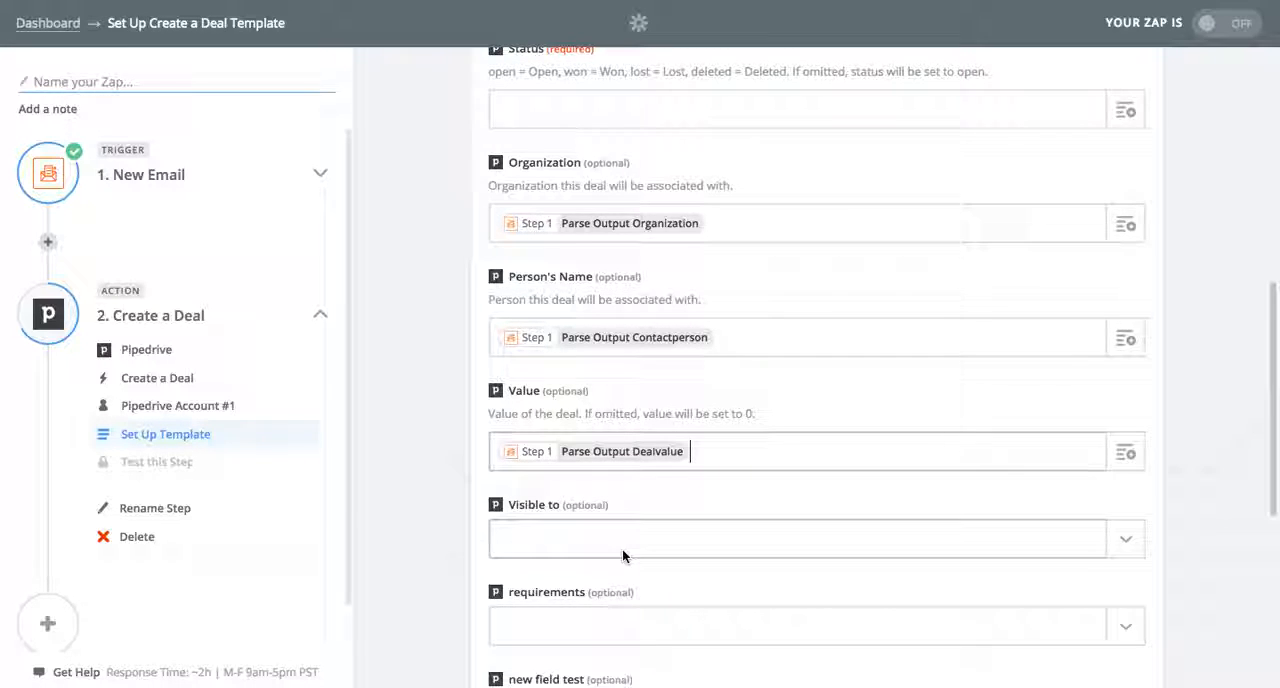
Switch to Pipedrive and examine the America deal's Zapier note field and the field types offered for a new custom field
{"action": "scroll", "coordinate": [622, 548], "scroll_direction": "down", "scroll_amount": 2}
{"action": "scroll", "coordinate": [622, 549], "scroll_direction": "down", "scroll_amount": 3}
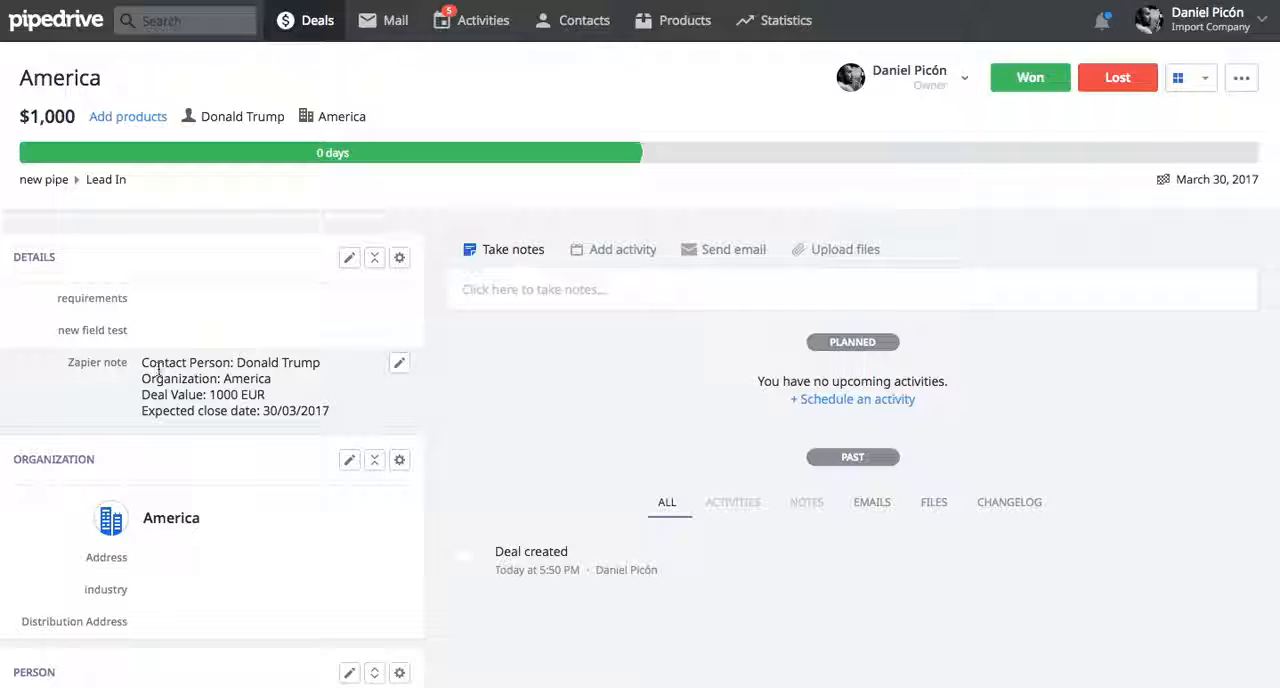
{"action": "left_click", "coordinate": [397, 363]}
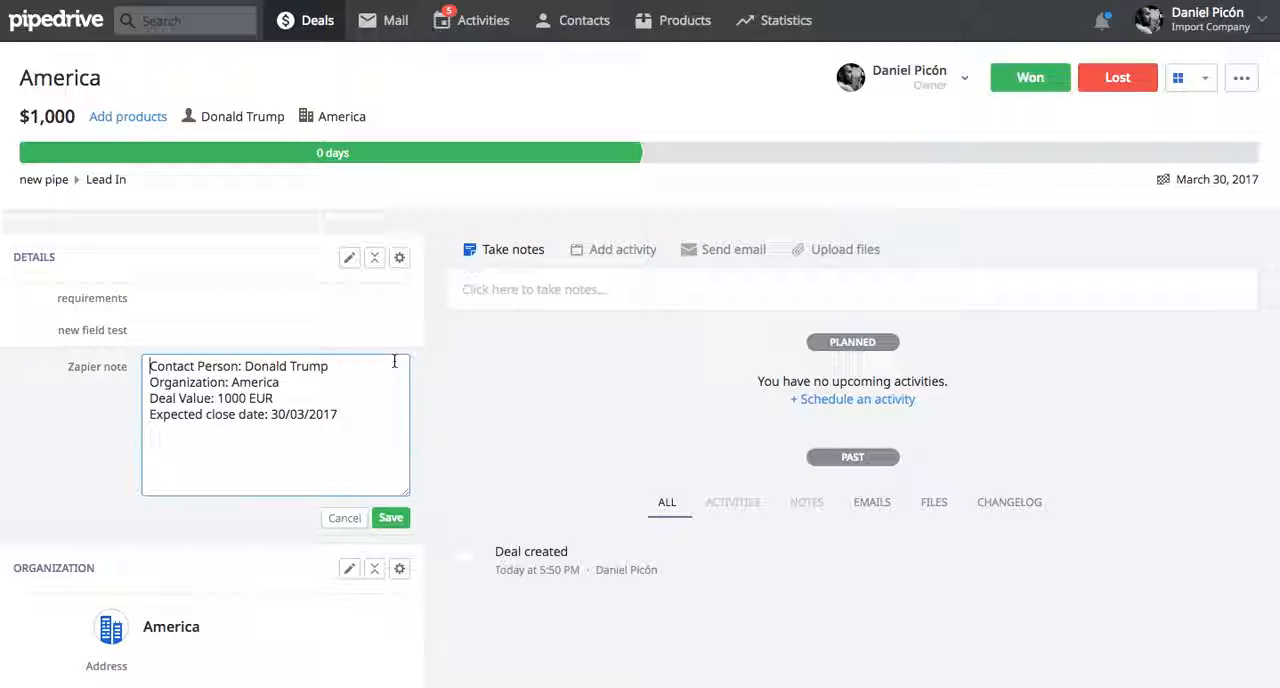
{"action": "left_click", "coordinate": [349, 256]}
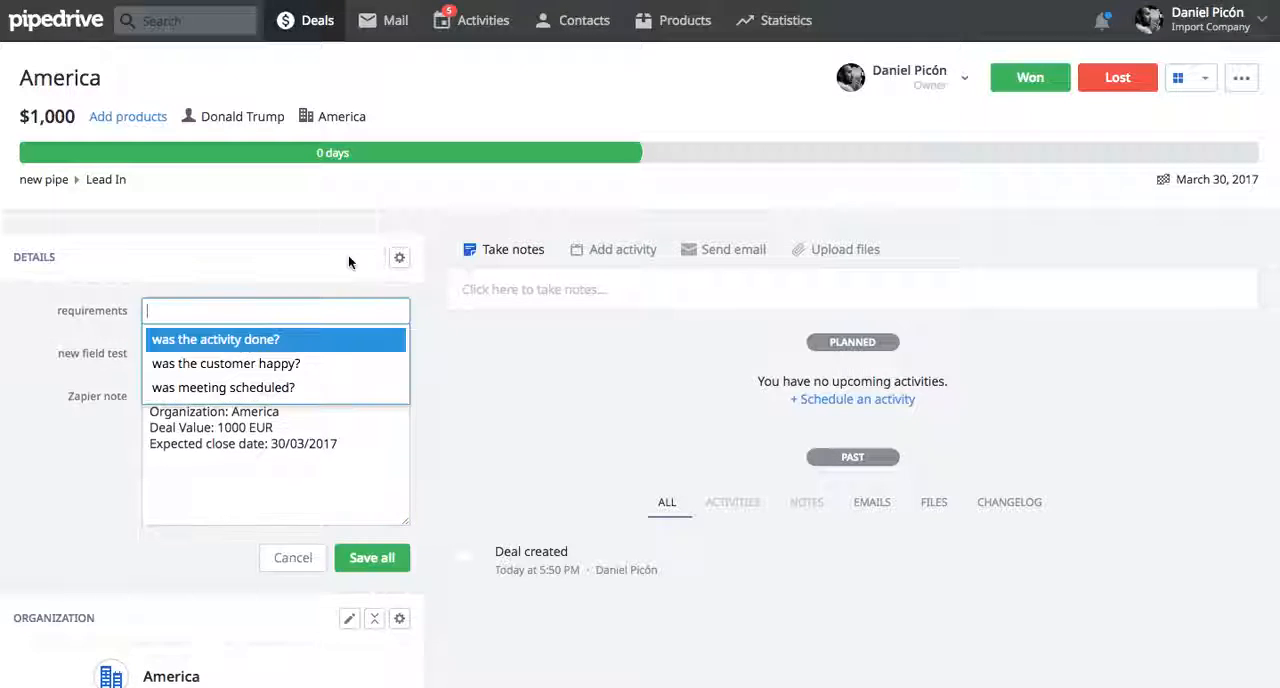
{"action": "left_click", "coordinate": [288, 261]}
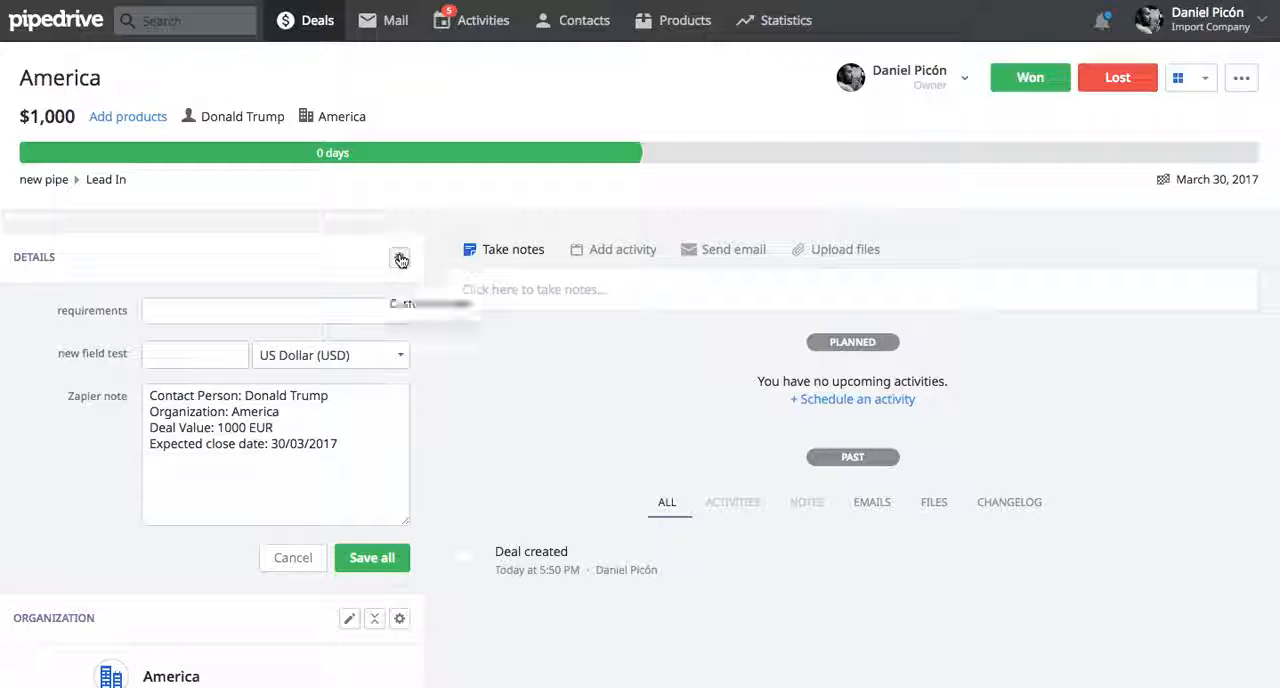
{"action": "left_click", "coordinate": [418, 305]}
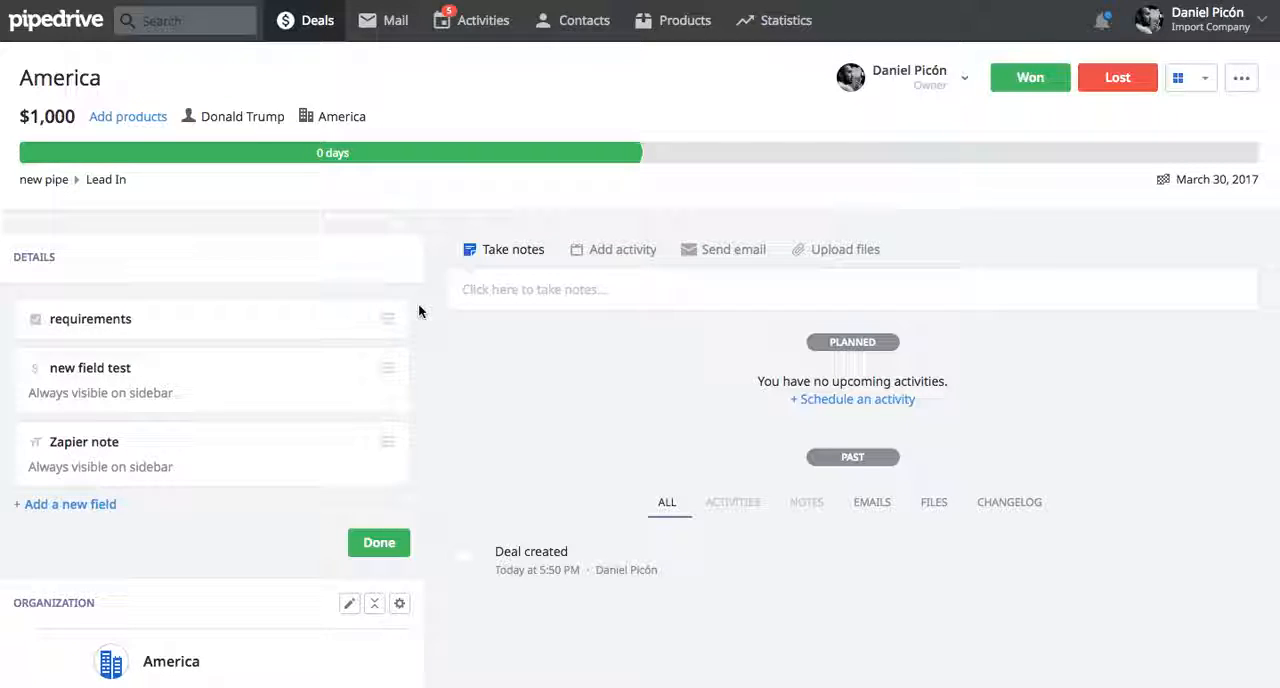
{"action": "left_click", "coordinate": [80, 504]}
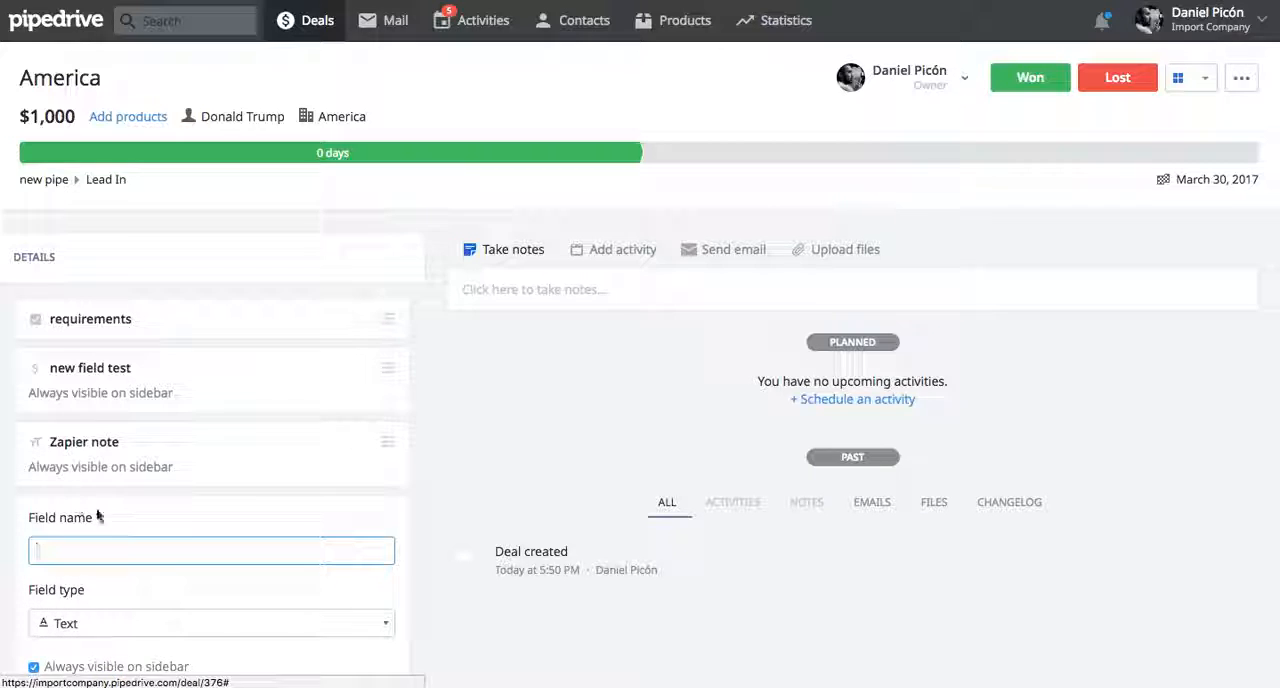
{"action": "left_click", "coordinate": [136, 627]}
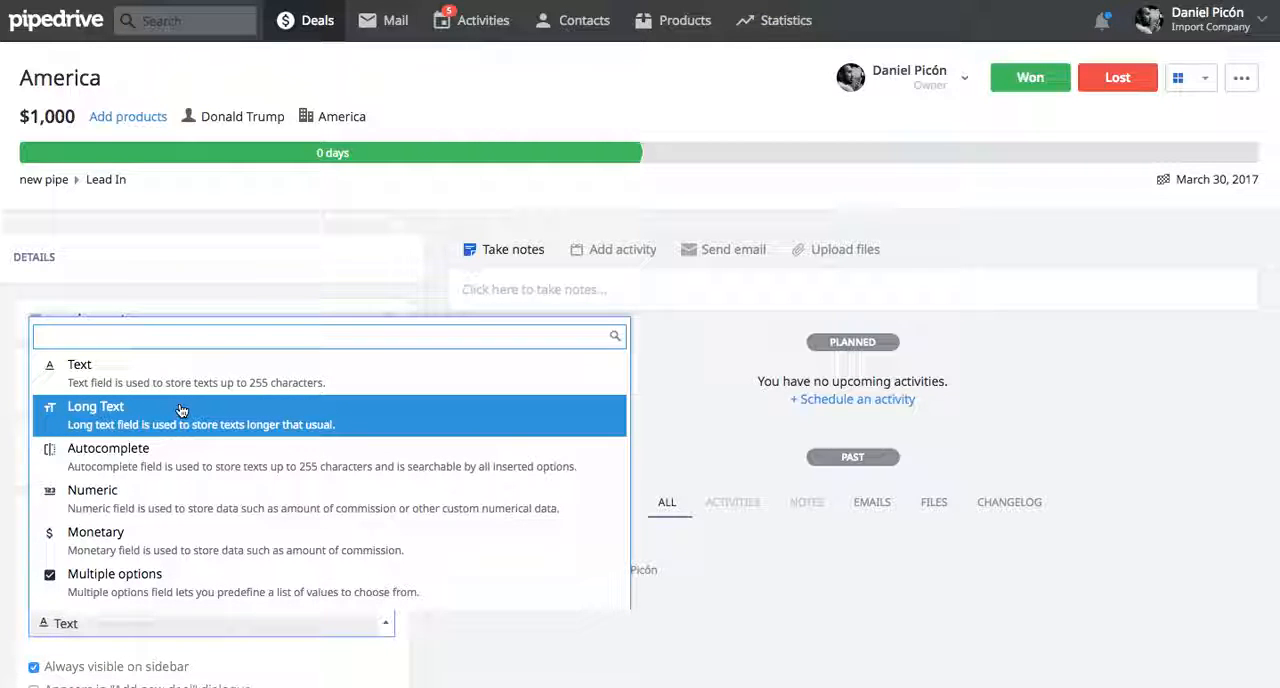
{"action": "left_click", "coordinate": [136, 290]}
{"action": "scroll", "coordinate": [397, 334], "scroll_direction": "down", "scroll_amount": 2}
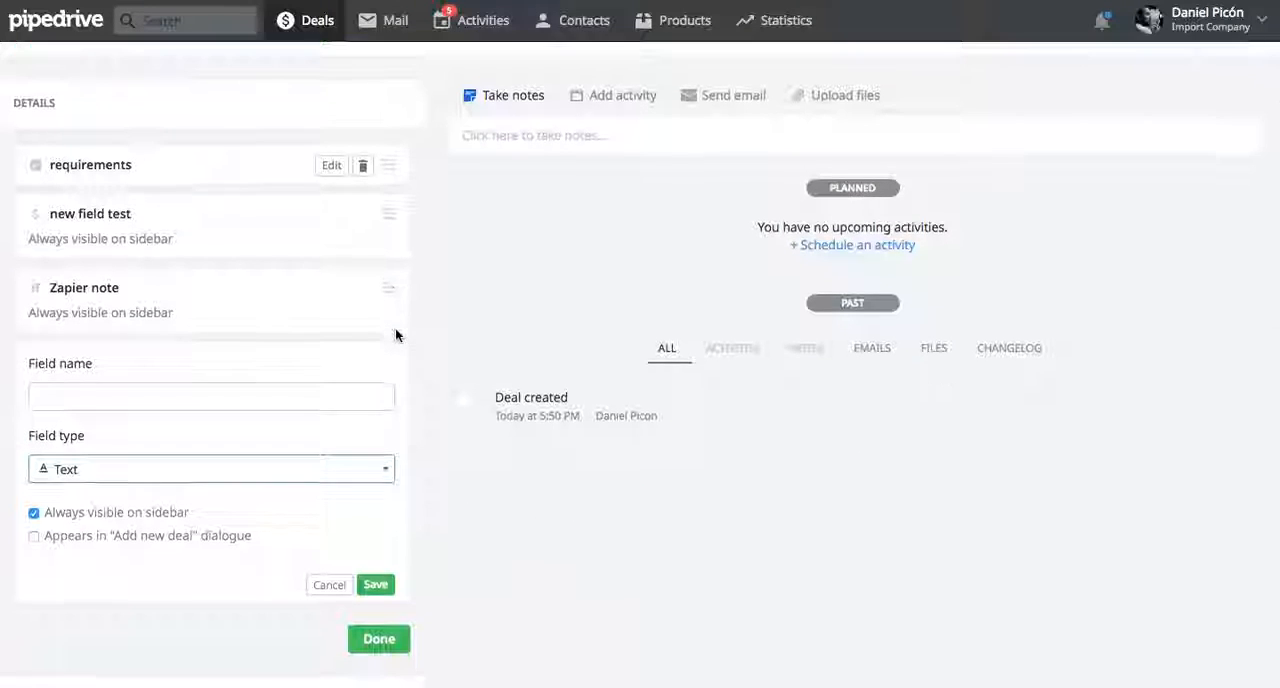
{"action": "left_click", "coordinate": [328, 585]}
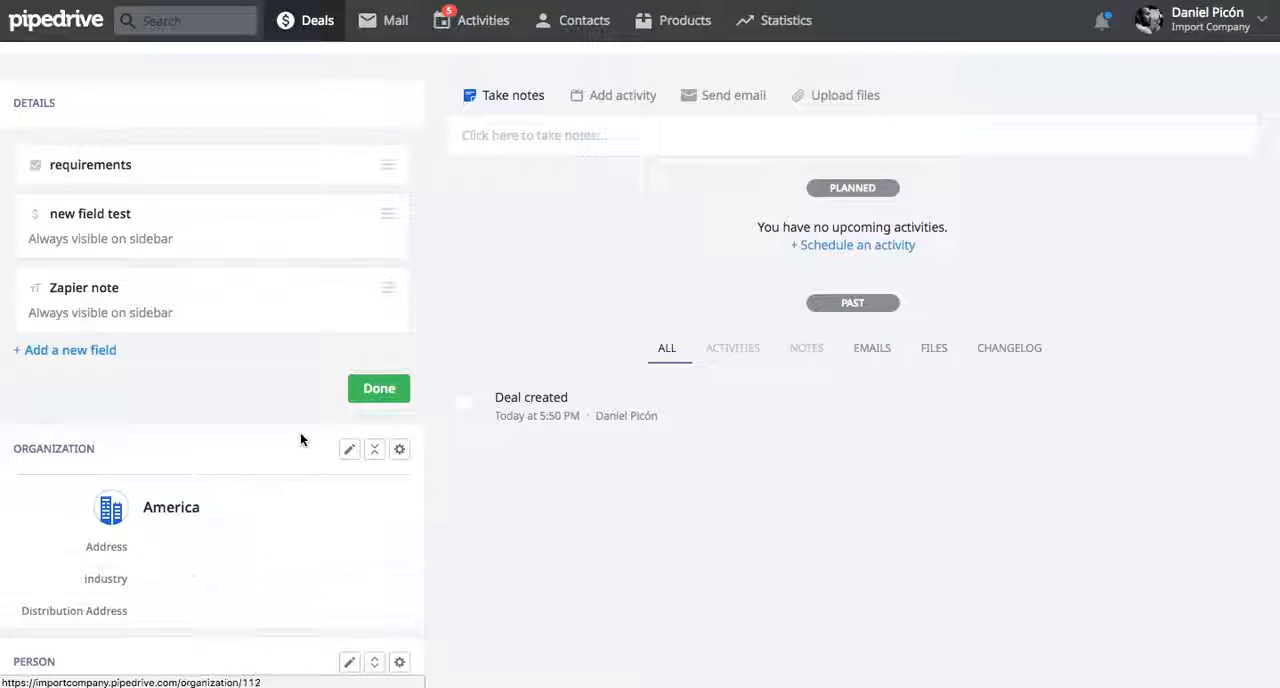
{"action": "mouse_move", "coordinate": [336, 291]}
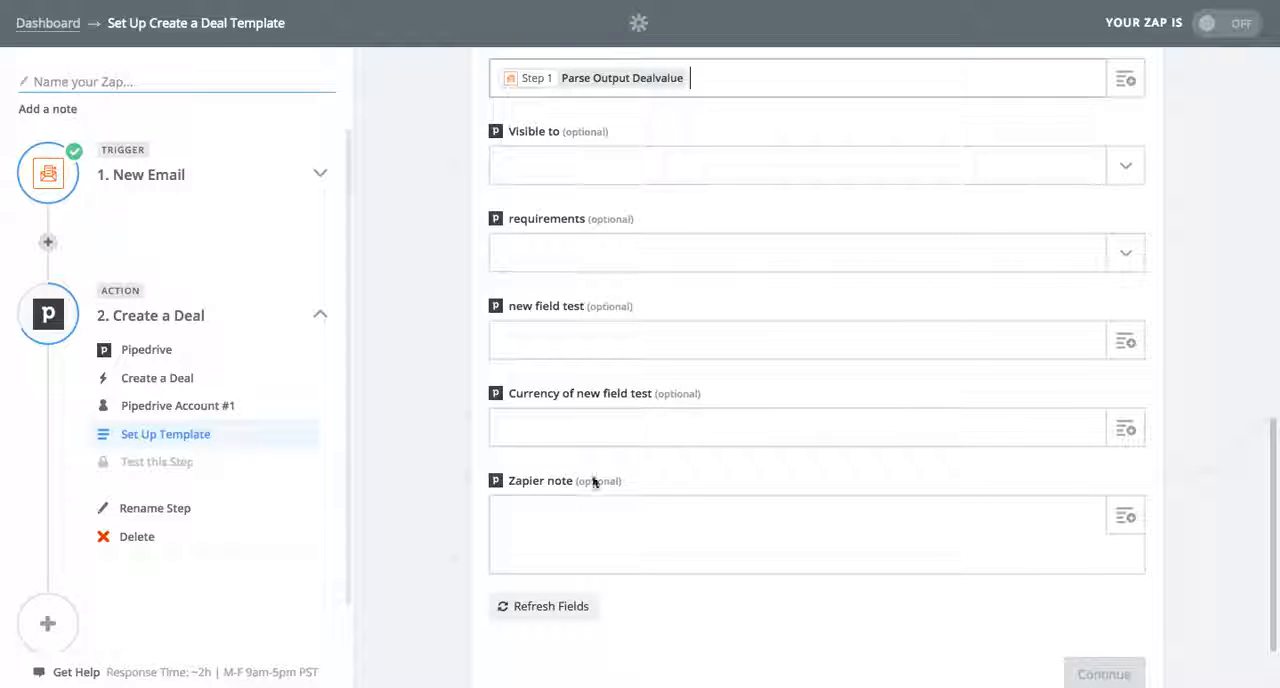
Back in Zapier, fill the deal's Zapier note with the Email Body Plain field from the New Email step
{"action": "left_click", "coordinate": [1125, 516]}
{"action": "scroll", "coordinate": [872, 565], "scroll_direction": "down", "scroll_amount": 2}
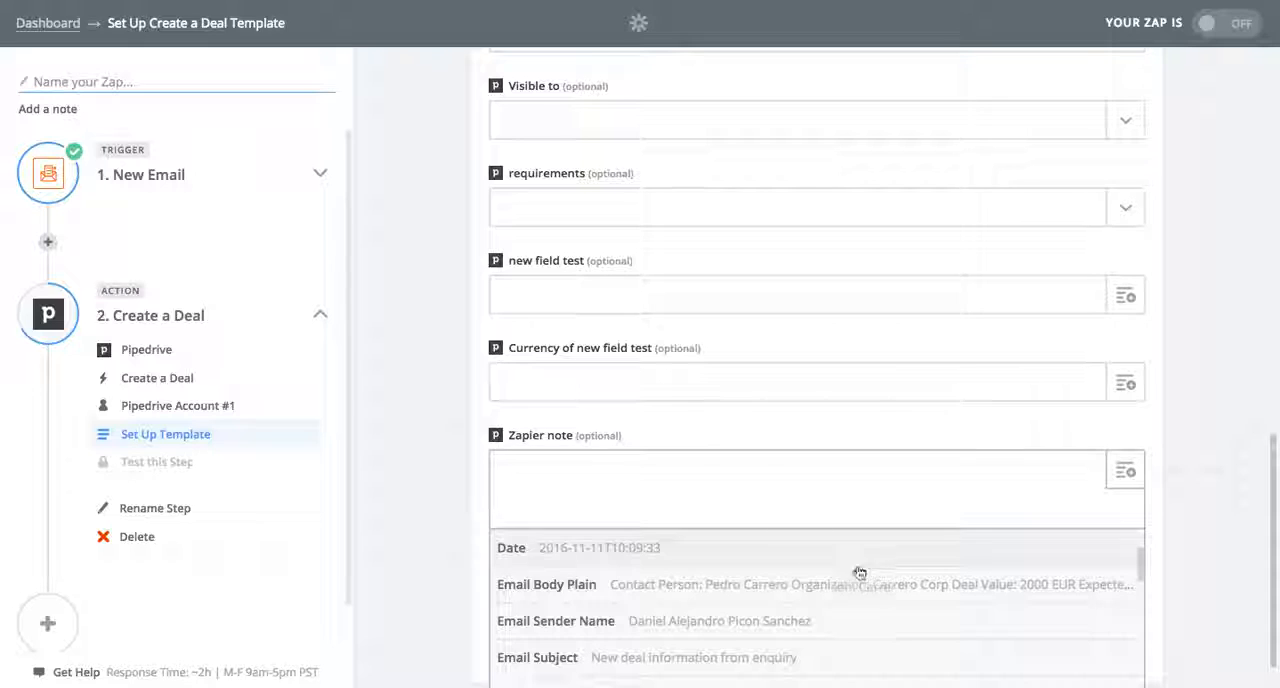
{"action": "left_click", "coordinate": [733, 587]}
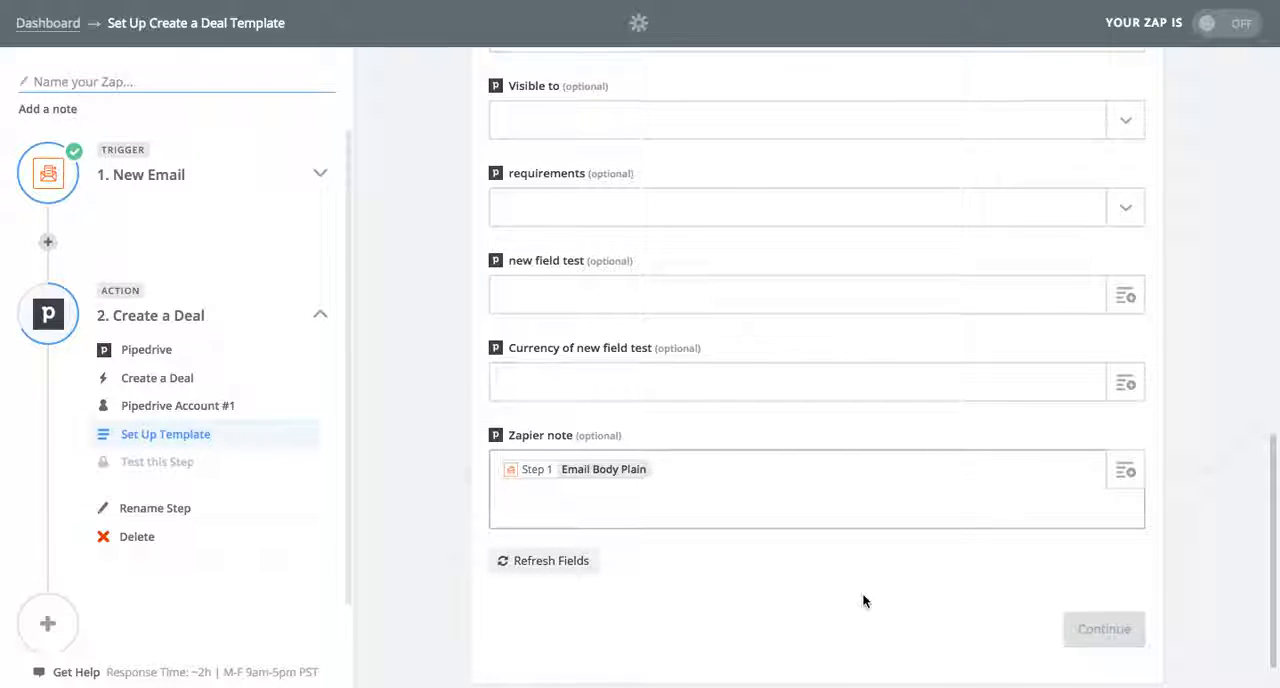
Set the deal's Status to Open and continue to the test step, reviewing the deal data prepared for creation
{"action": "scroll", "coordinate": [862, 592], "scroll_direction": "up", "scroll_amount": 1}
{"action": "scroll", "coordinate": [862, 600], "scroll_direction": "down", "scroll_amount": 2}
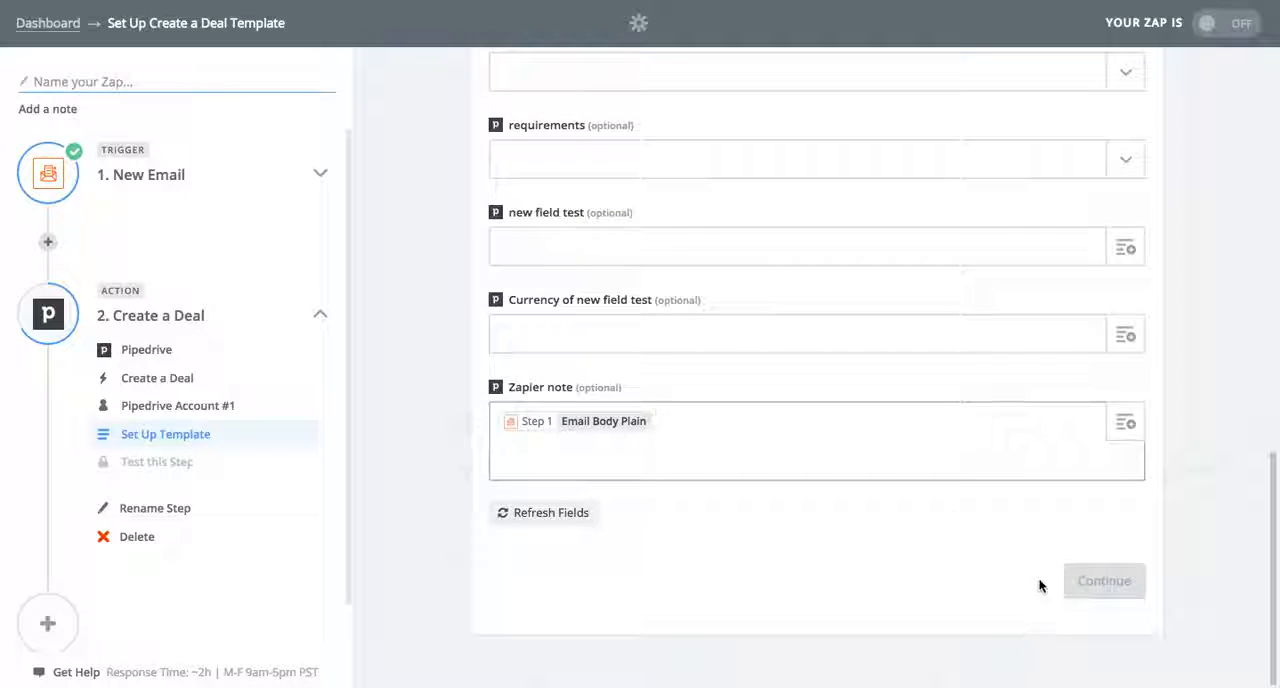
{"action": "scroll", "coordinate": [938, 498], "scroll_direction": "up", "scroll_amount": 3}
{"action": "scroll", "coordinate": [938, 491], "scroll_direction": "up", "scroll_amount": 5}
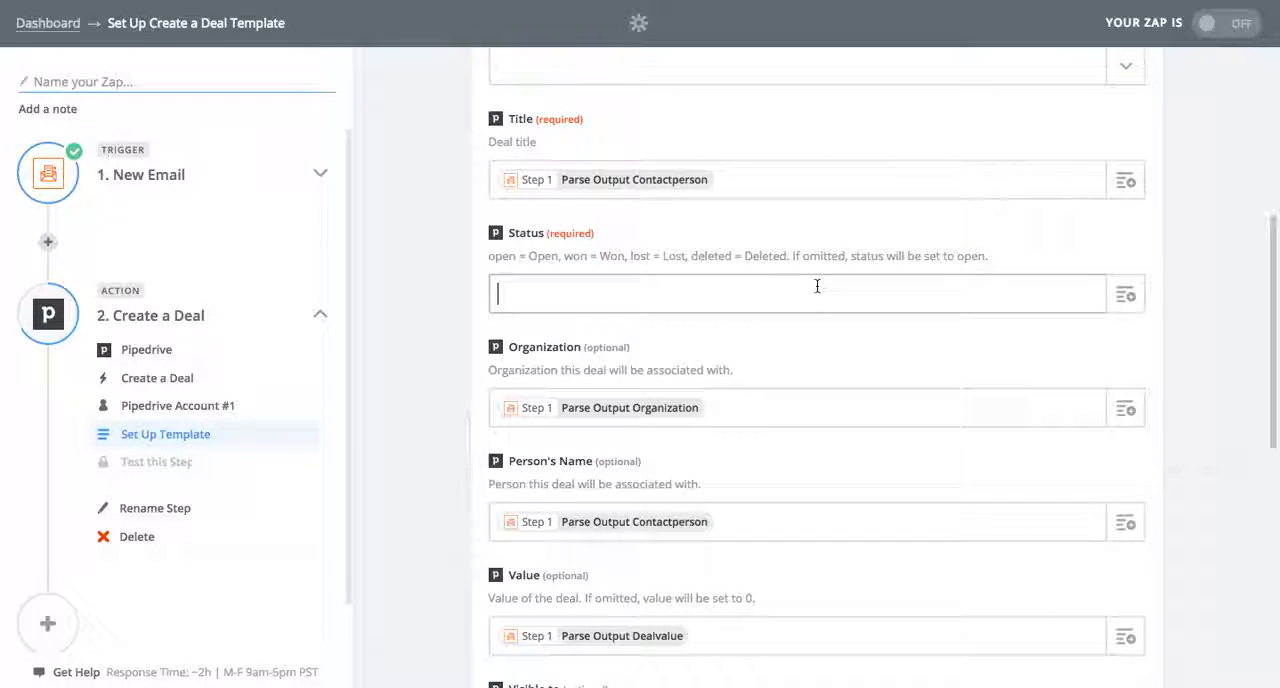
{"action": "left_click", "coordinate": [817, 286]}
{"action": "type", "text": "Open"}
{"action": "scroll", "coordinate": [450, 401], "scroll_direction": "down", "scroll_amount": 8}
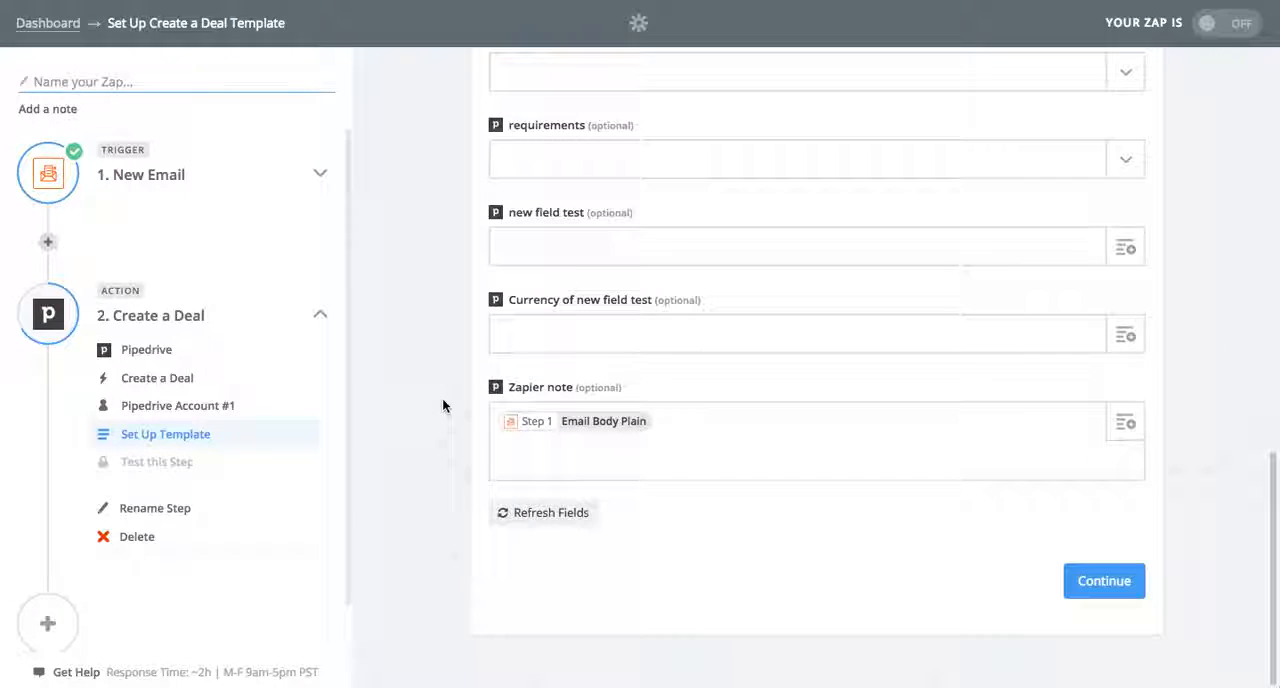
{"action": "left_click", "coordinate": [1108, 582]}
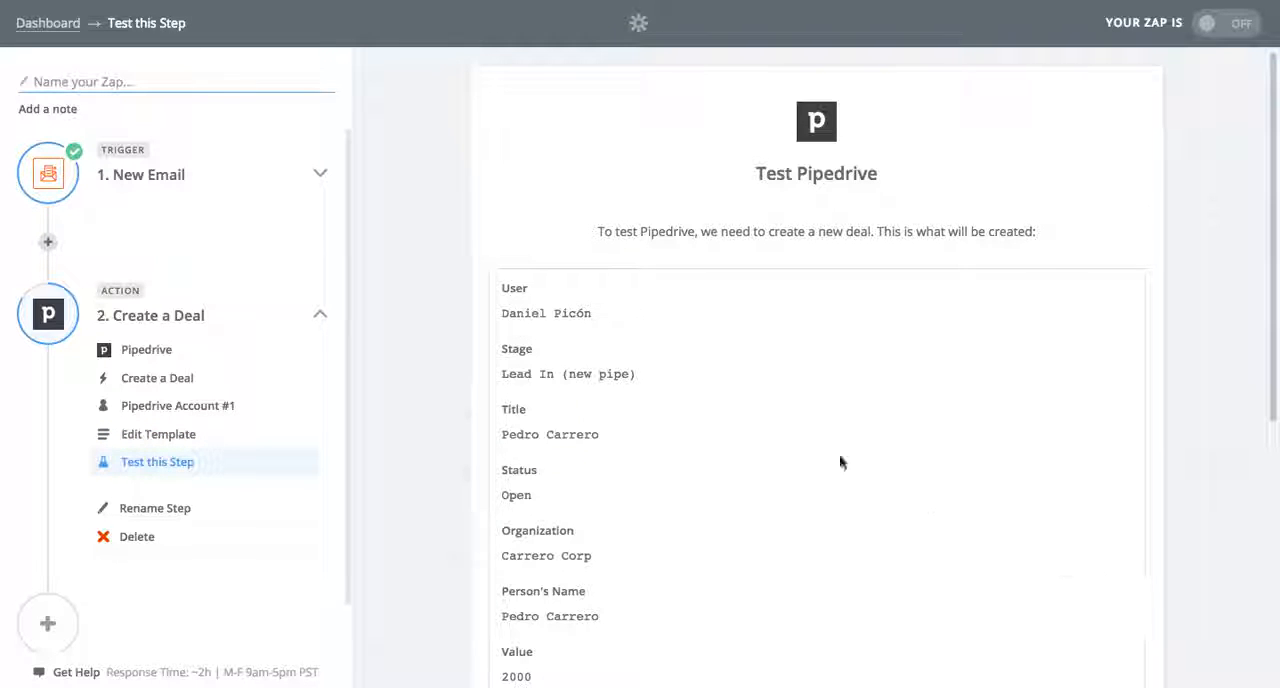
{"action": "scroll", "coordinate": [753, 432], "scroll_direction": "down", "scroll_amount": 5}
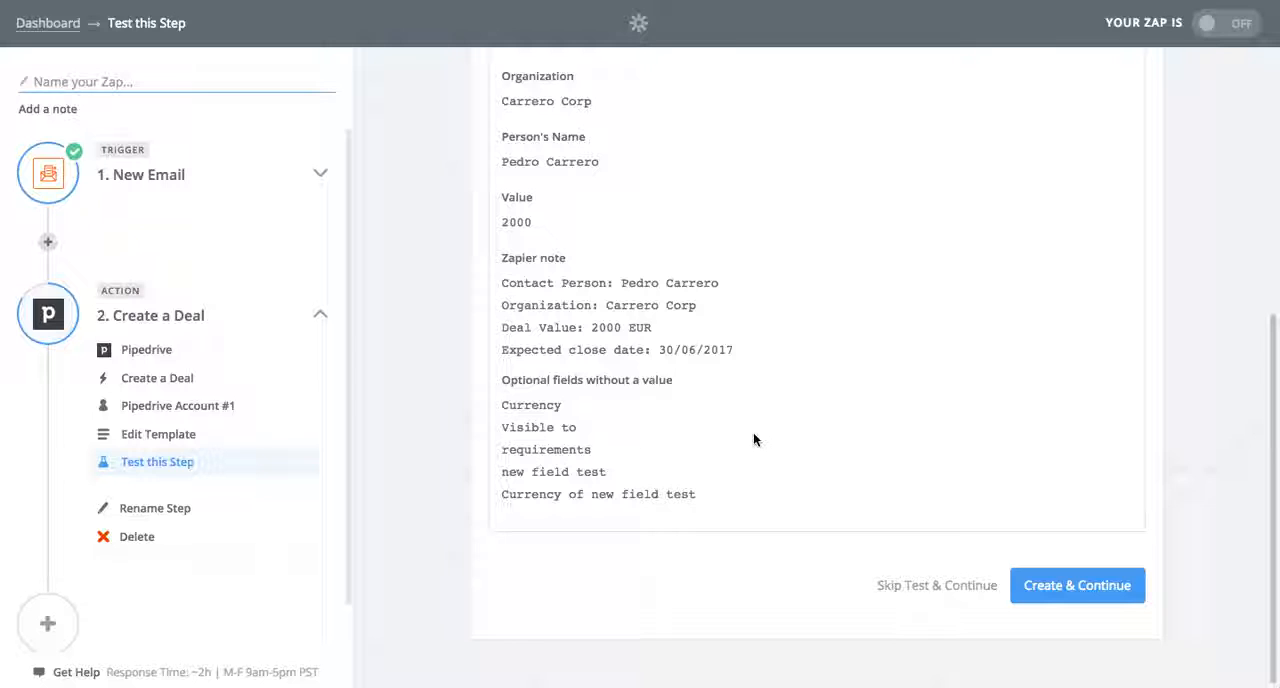
Run the Create a Deal test with the prepared sample data and finish setting up the Zap's steps
{"action": "left_click", "coordinate": [1078, 594]}
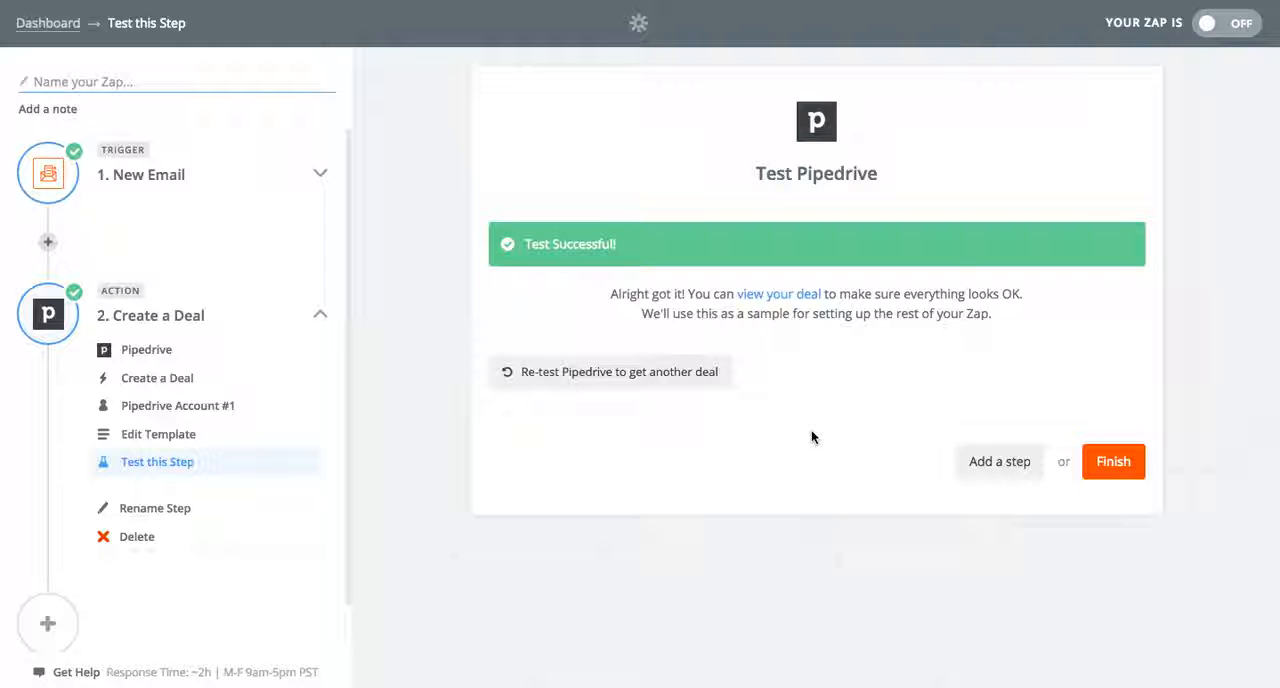
{"action": "left_click", "coordinate": [1110, 461]}
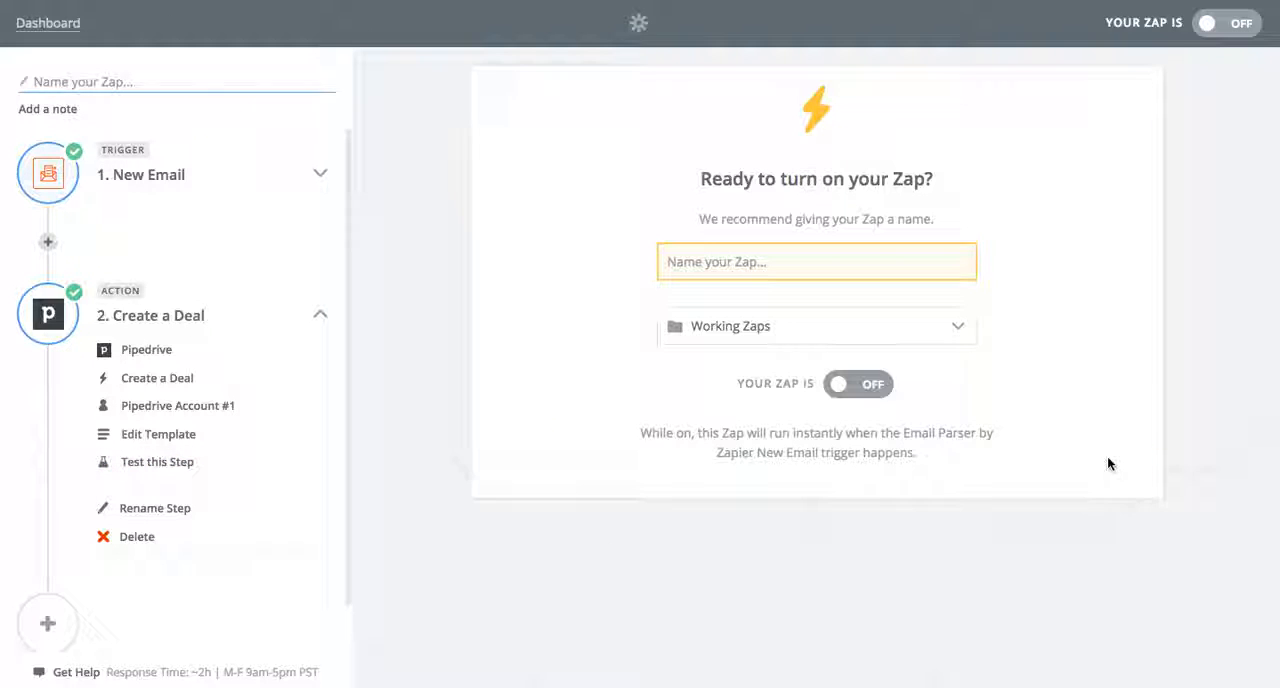
Name the Zap TEST 2 and turn it on, viewing it among the Working Zaps on the dashboard
{"action": "left_click", "coordinate": [734, 259]}
{"action": "type", "text": "TEST 2"}
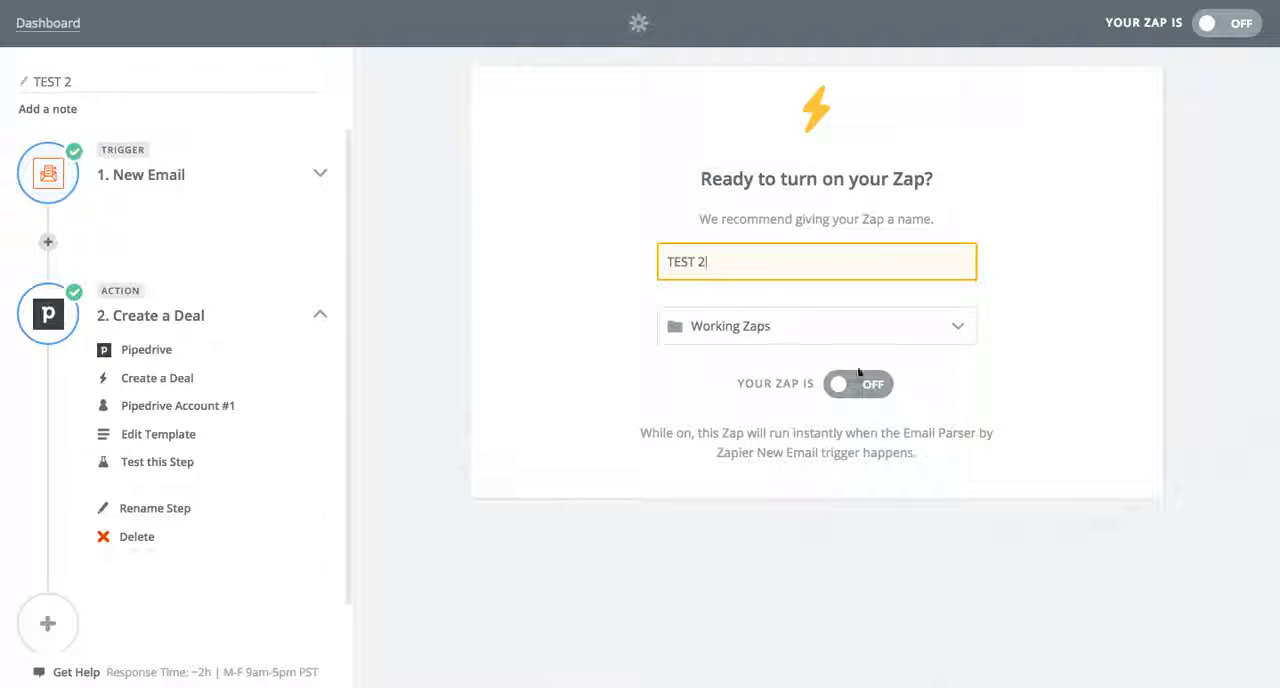
{"action": "left_click", "coordinate": [856, 384]}
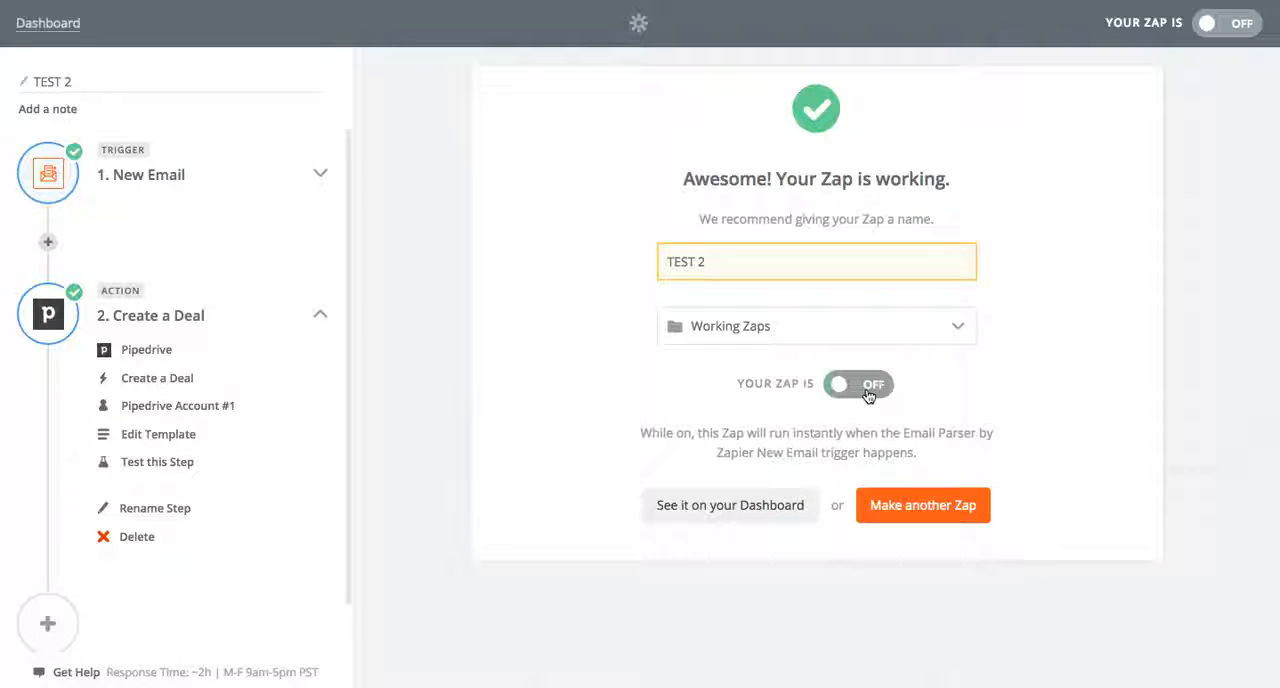
{"action": "left_click", "coordinate": [769, 505]}
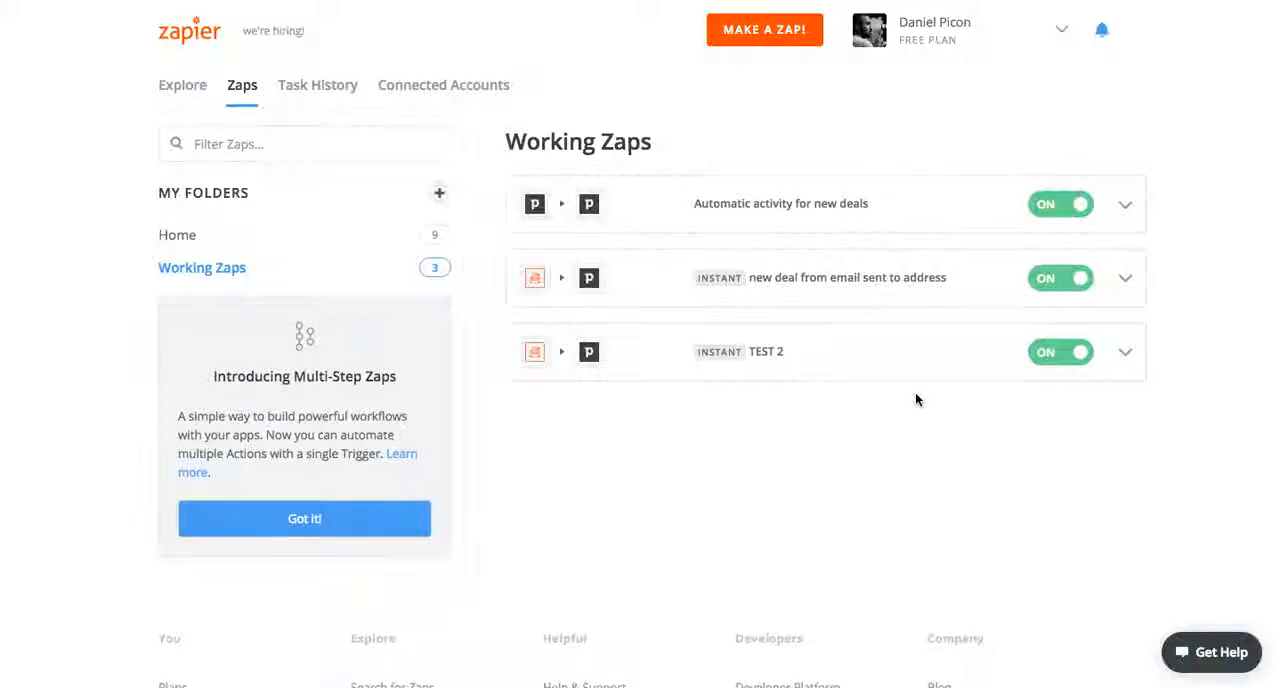
Switch to Pipedrive and open the new Carrero Corp deal from the Lead In stage of the pipeline
{"action": "key", "text": "ctrl+Tab"}
{"action": "left_click", "coordinate": [308, 24]}
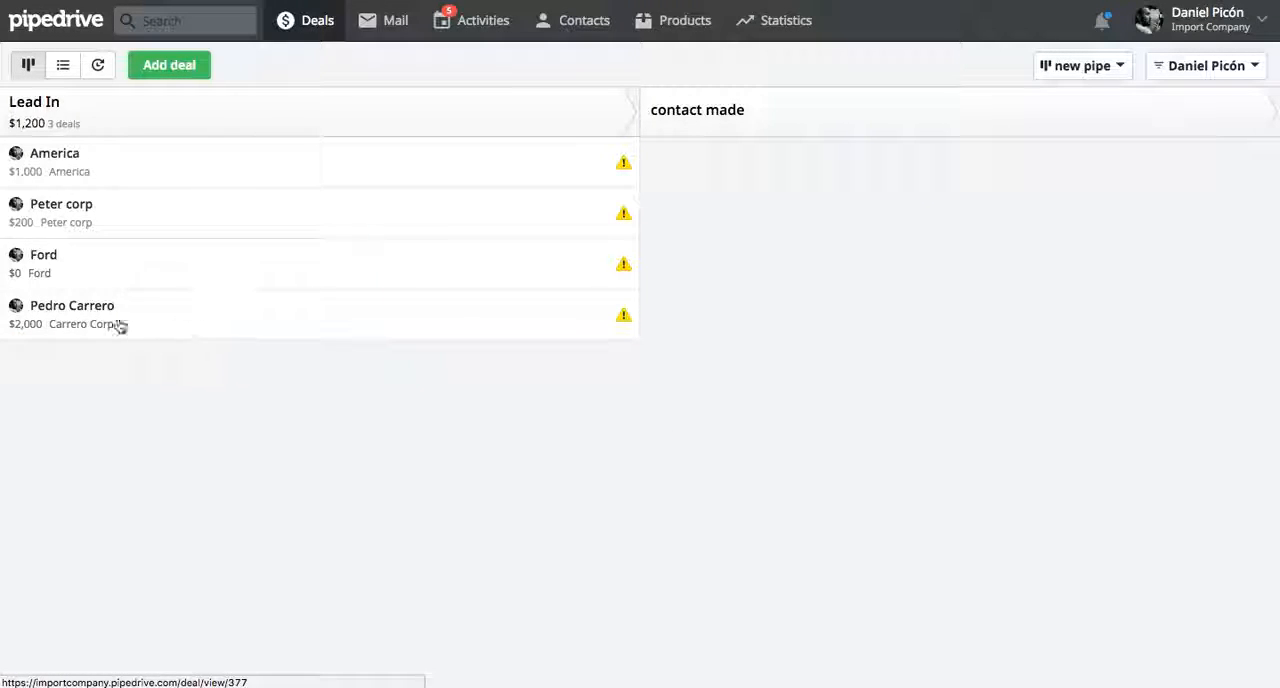
{"action": "left_click", "coordinate": [291, 330]}
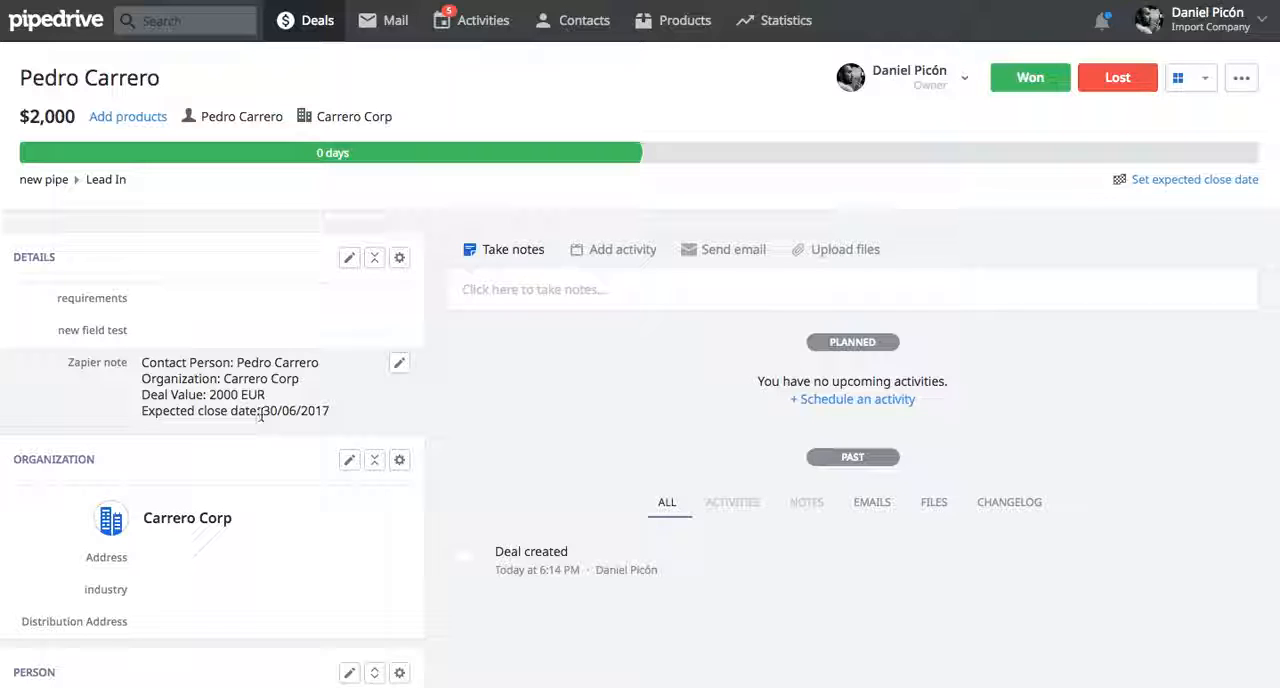
Examine the Carrero Corp deal's expected close date picker without choosing a date, and review its person and overview details
{"action": "left_click", "coordinate": [1241, 84]}
{"action": "left_click", "coordinate": [1060, 122]}
{"action": "left_click", "coordinate": [1172, 180]}
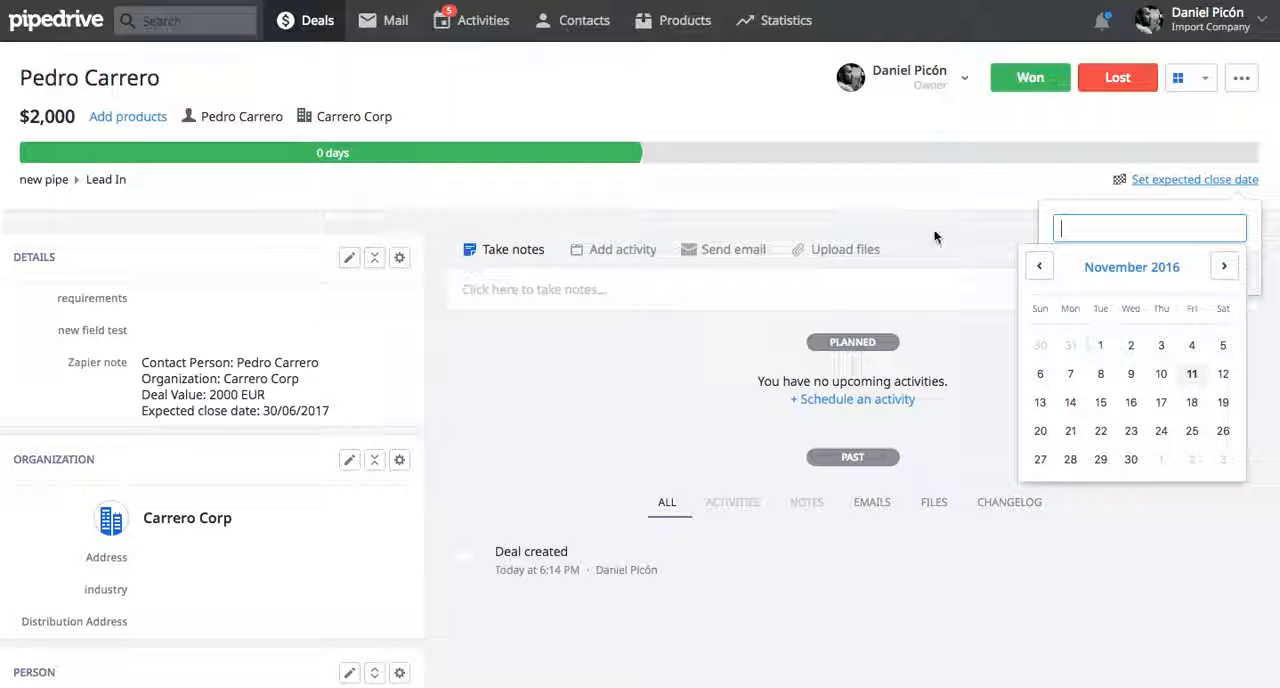
{"action": "left_click", "coordinate": [887, 195]}
{"action": "scroll", "coordinate": [551, 389], "scroll_direction": "down", "scroll_amount": 3}
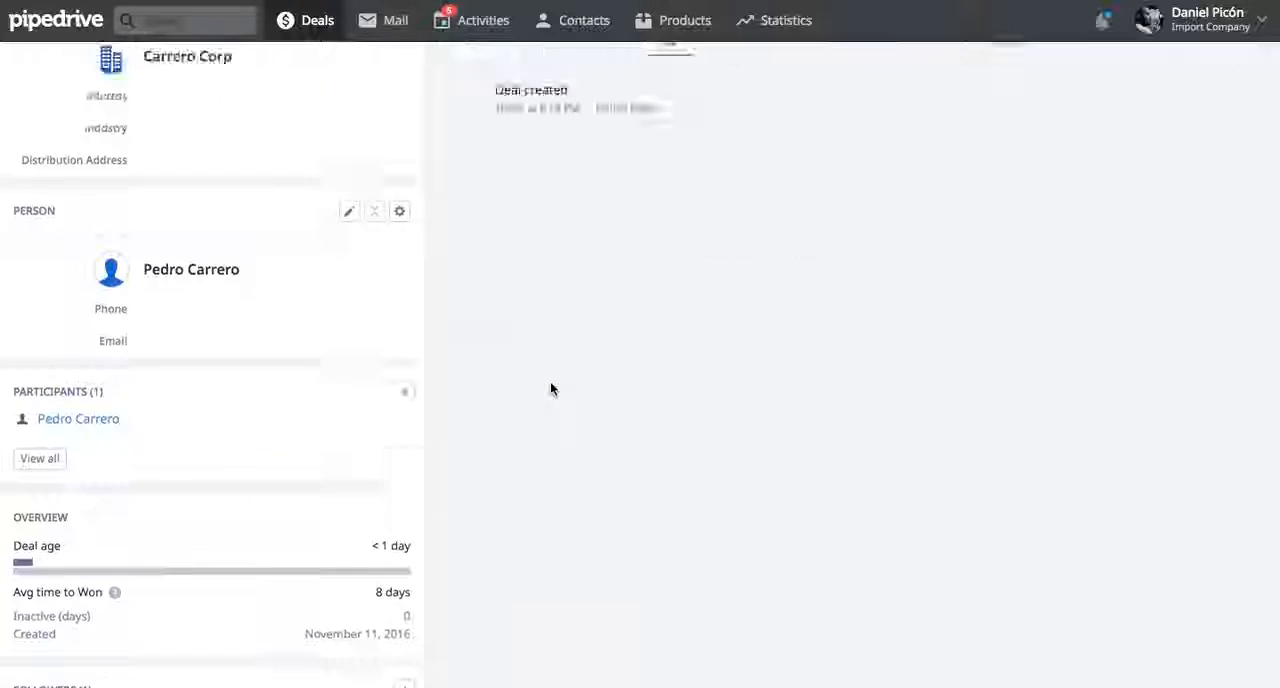